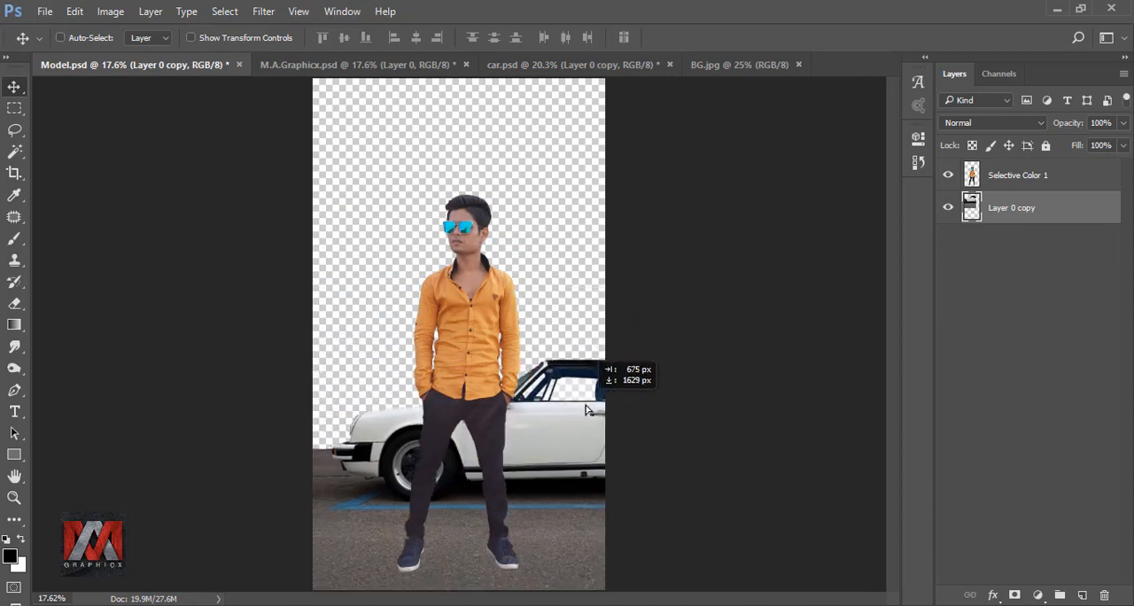
Scale the car layer to 121.2% with locked proportions and position it behind the model's legs.
key(ctrl+t)
click(285, 38)
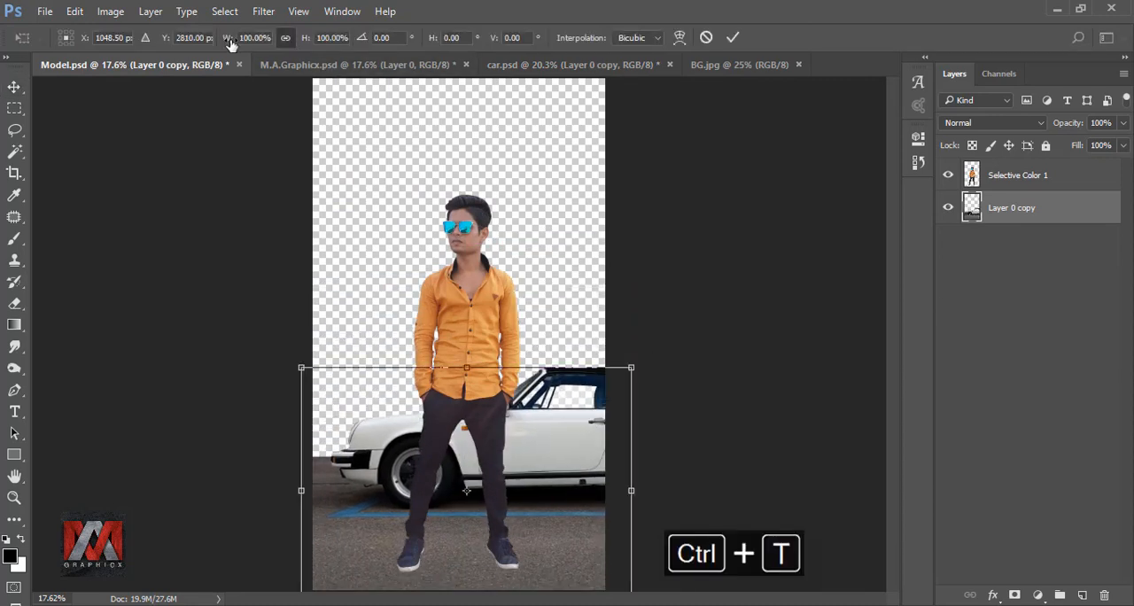
drag(229, 40, 241, 41)
mouse_move(564, 409)
mouse_down()
mouse_move(595, 412)
mouse_move(579, 419)
mouse_up()
drag(679, 353, 691, 345)
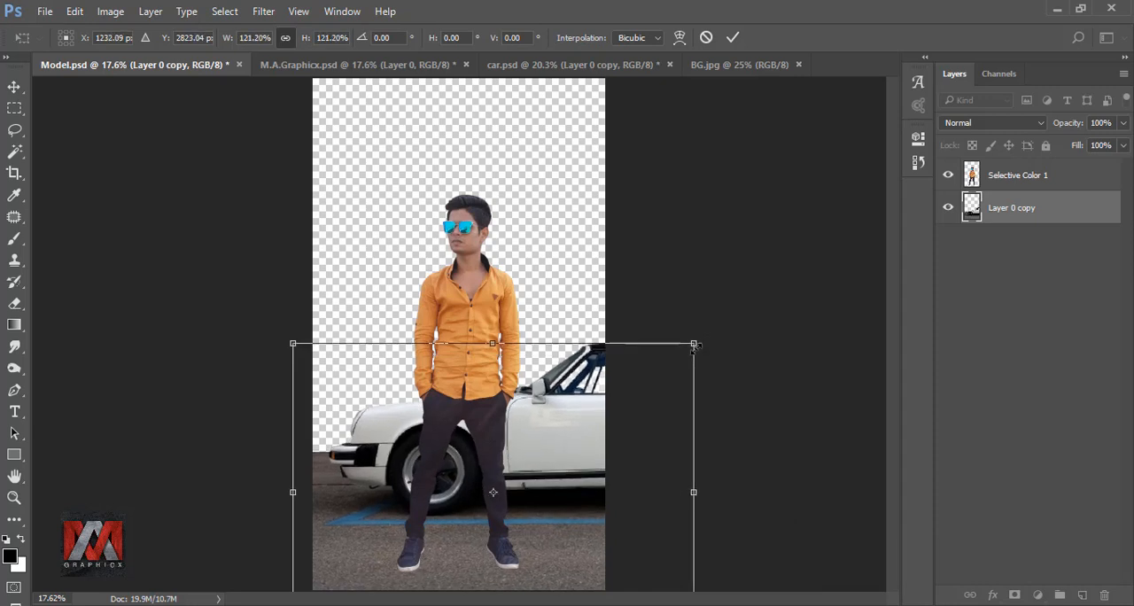
click(731, 37)
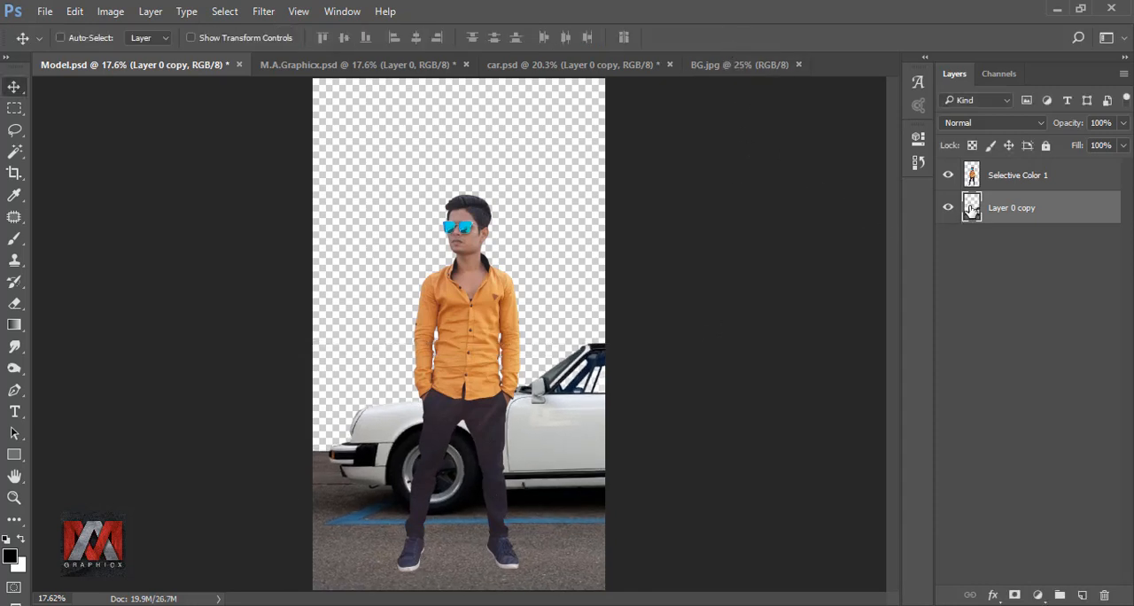
Bring the BG.jpg sky into the Model.psd document, place it beneath the car layer and shift it to span the canvas width.
click(744, 65)
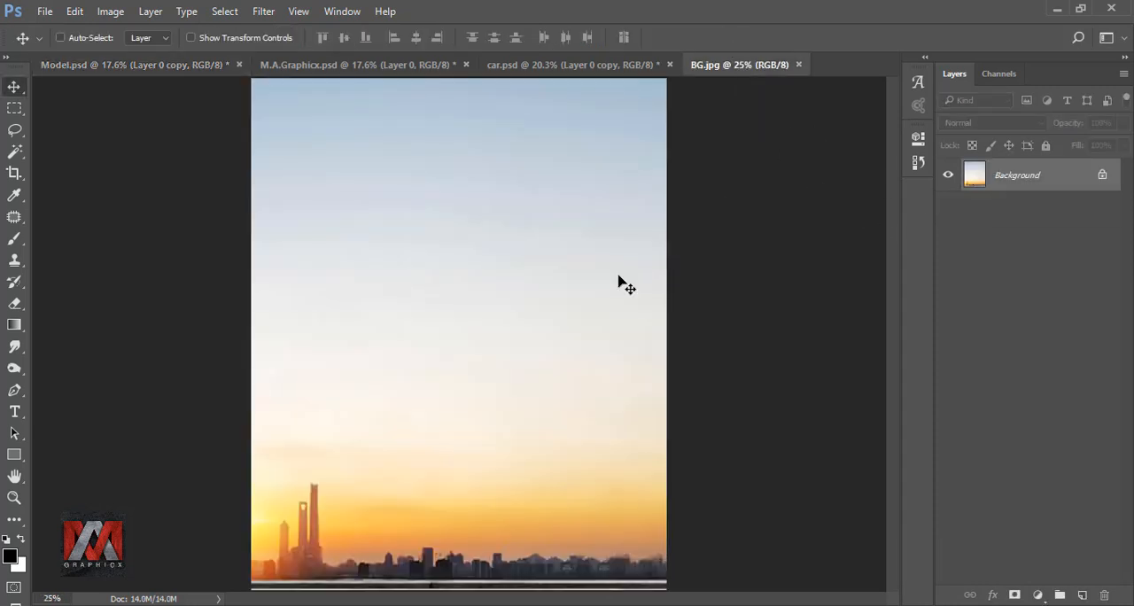
drag(626, 286, 598, 252)
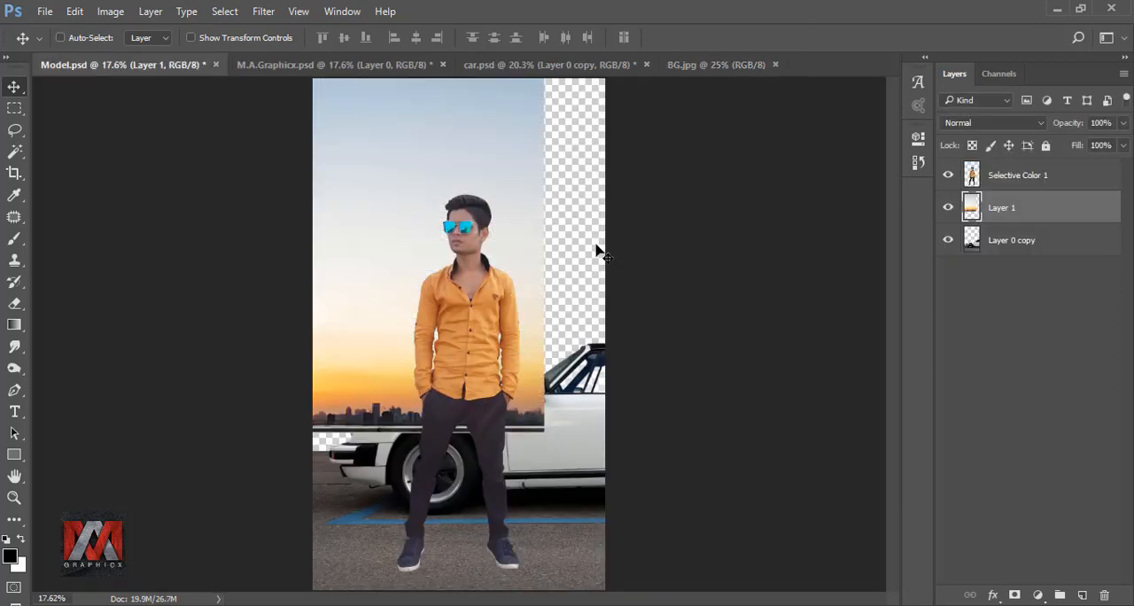
drag(1009, 217, 1017, 278)
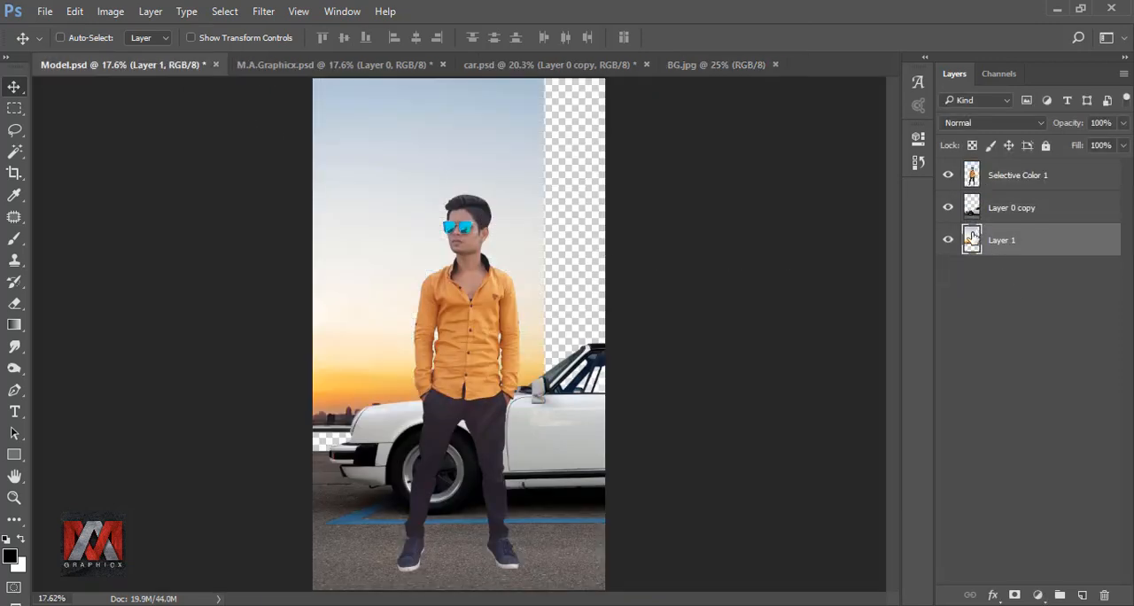
drag(352, 169, 426, 188)
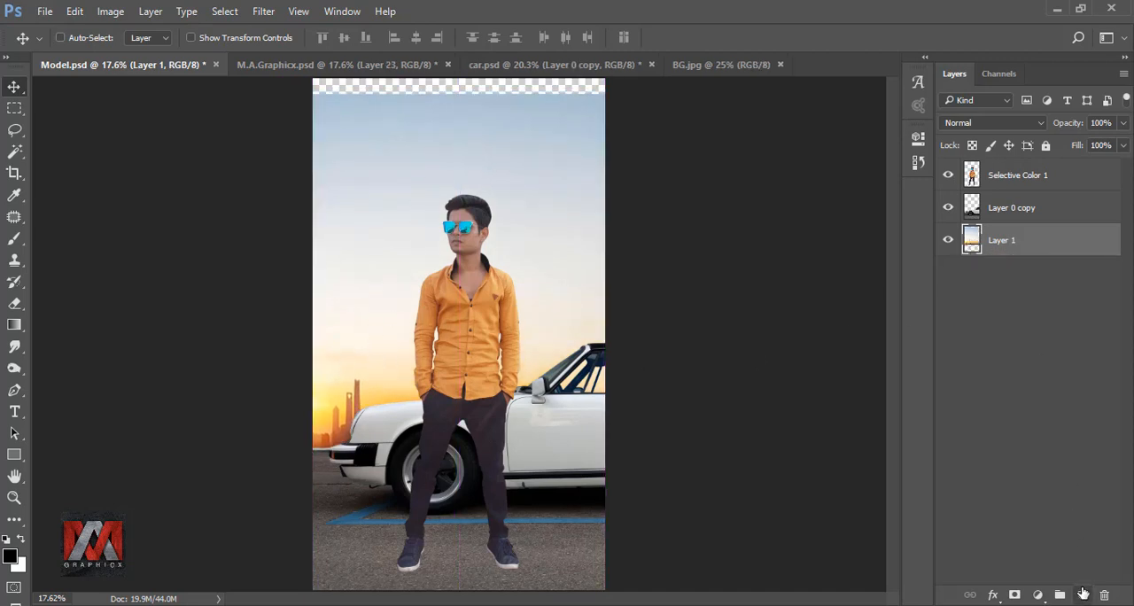
Add a new layer beneath the sky layer and fill it with the color 004b68.
click(1082, 594)
drag(1025, 244, 992, 286)
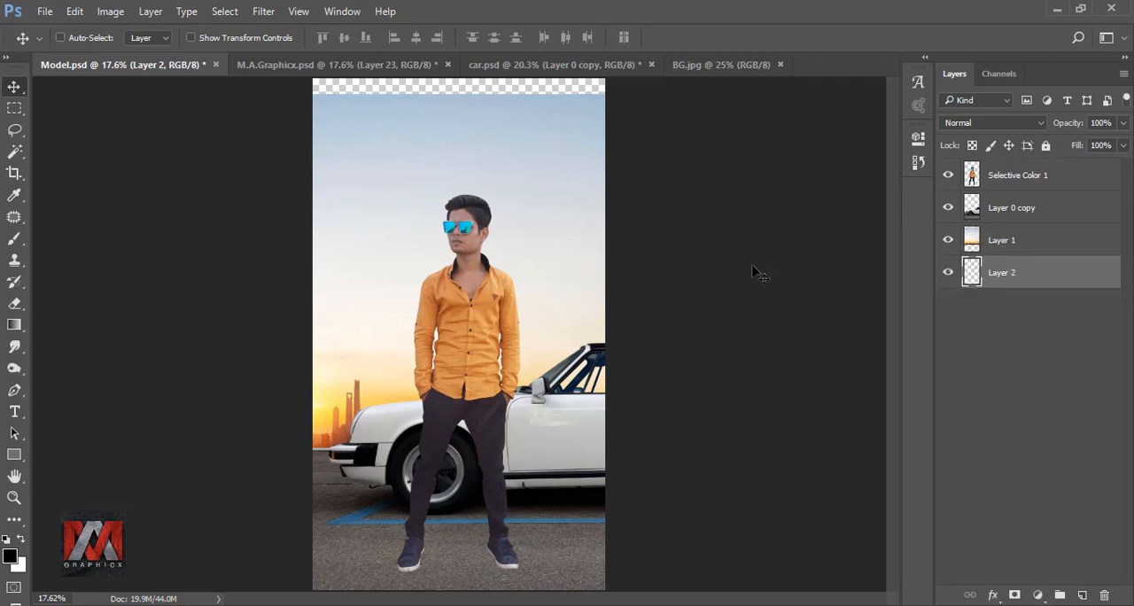
key(shift+F5)
click(958, 174)
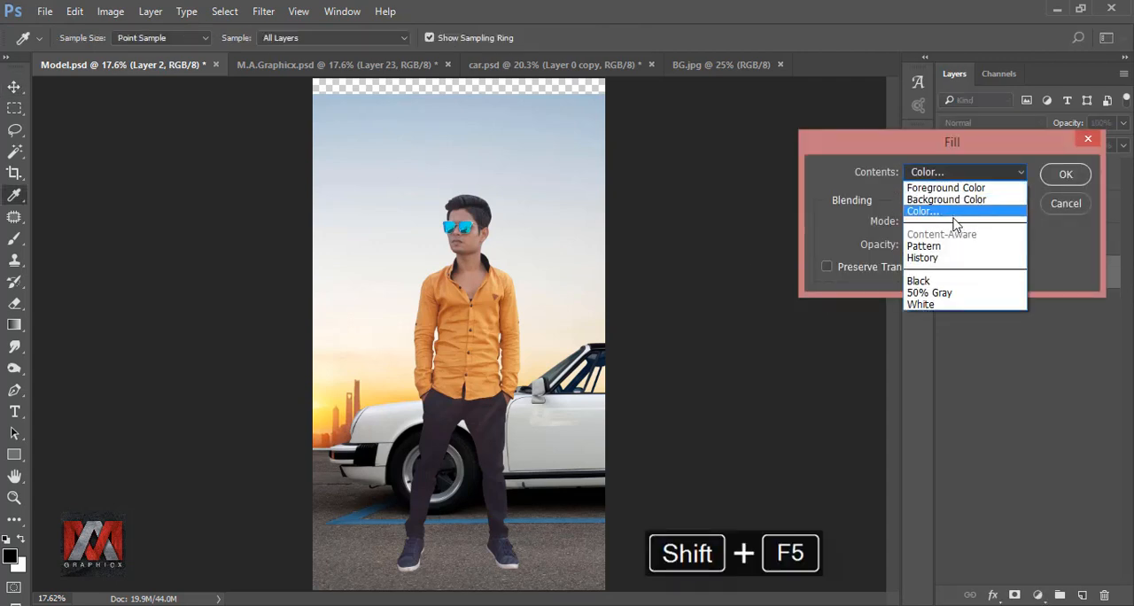
click(973, 214)
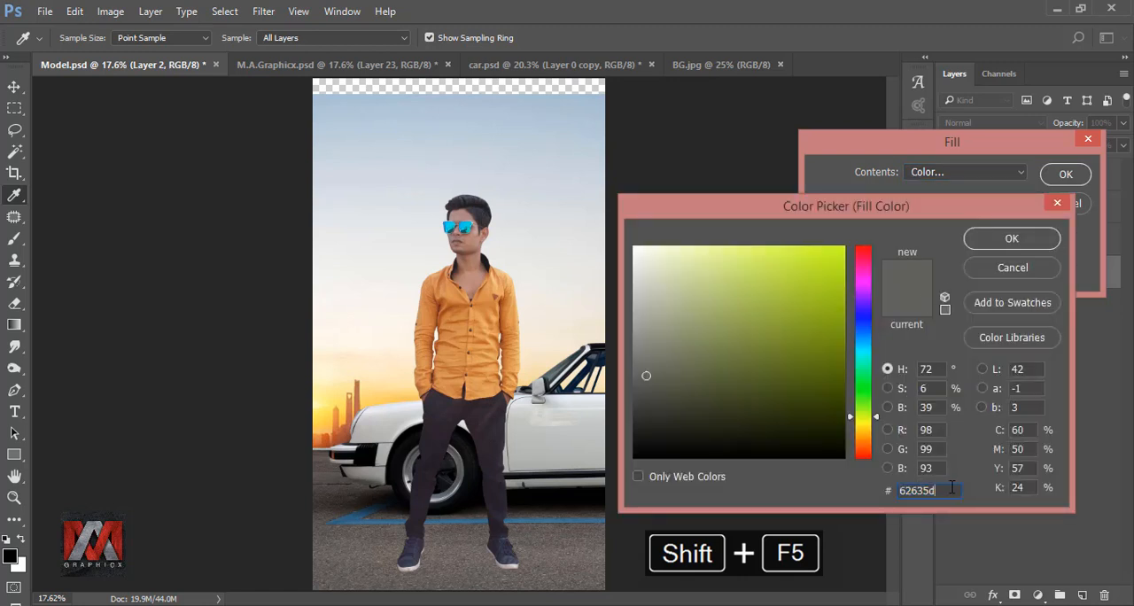
drag(952, 489, 882, 491)
text(00)
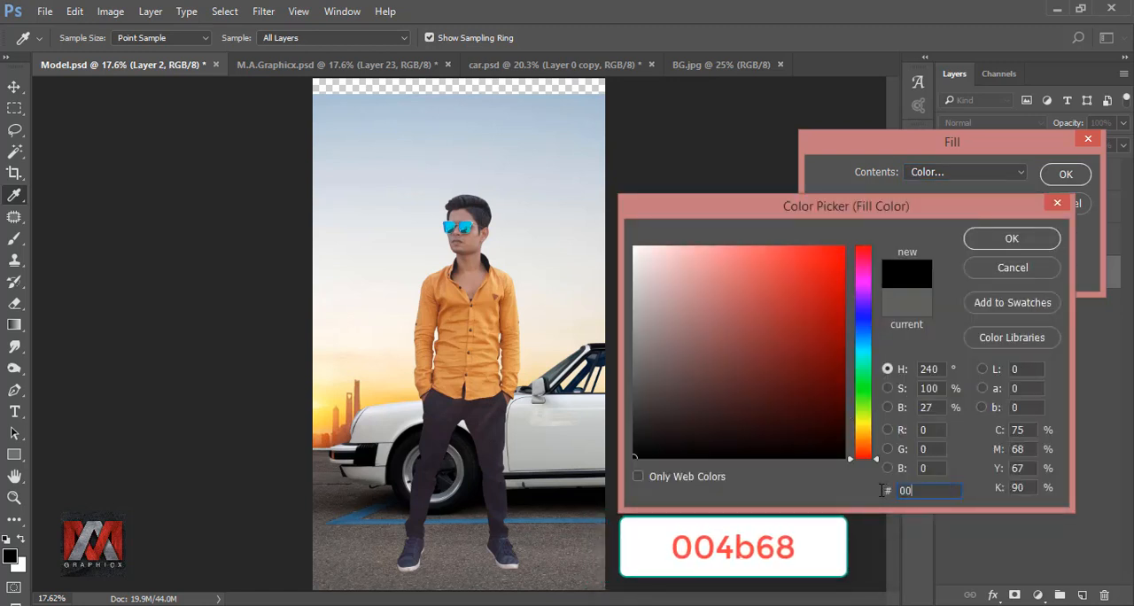
text(4b68)
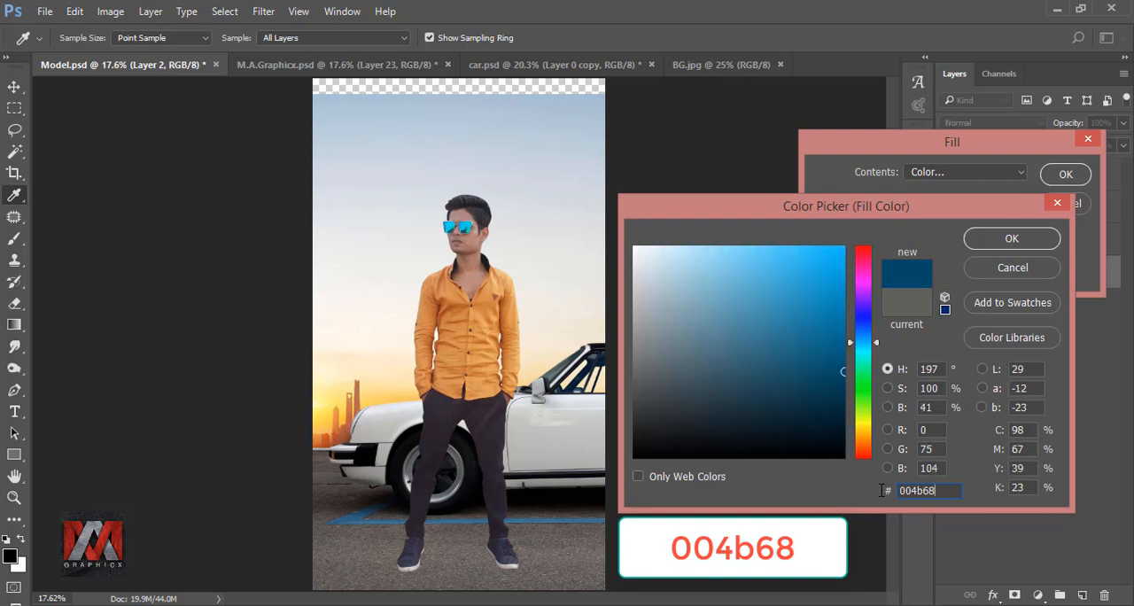
click(1019, 237)
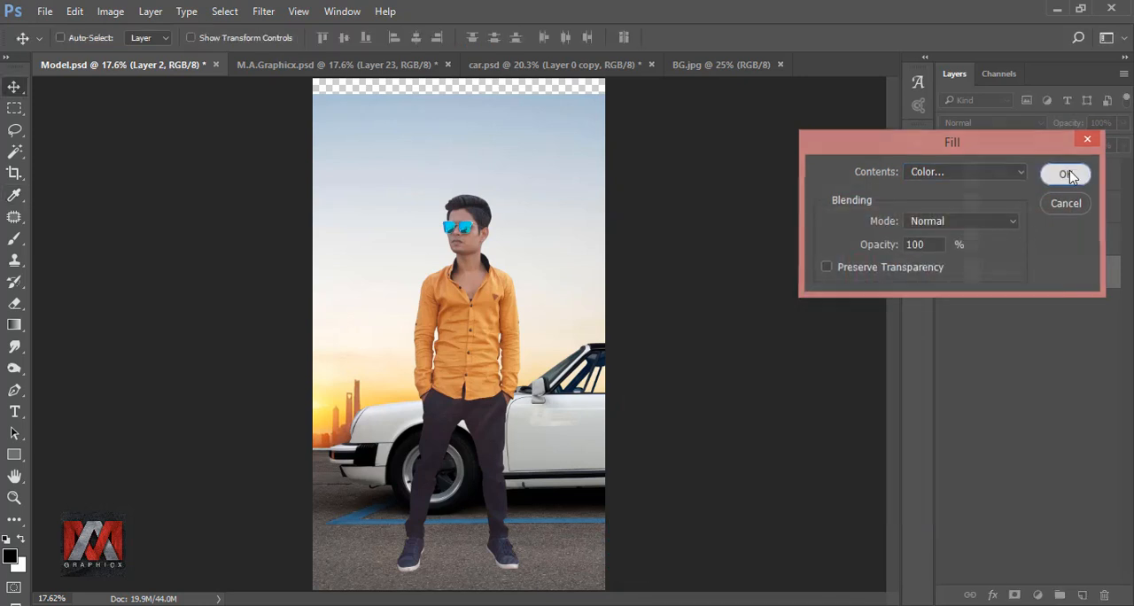
click(1063, 174)
Mask the sky layer and apply a vertical linear gradient that fades its upper part into the blue fill.
click(972, 245)
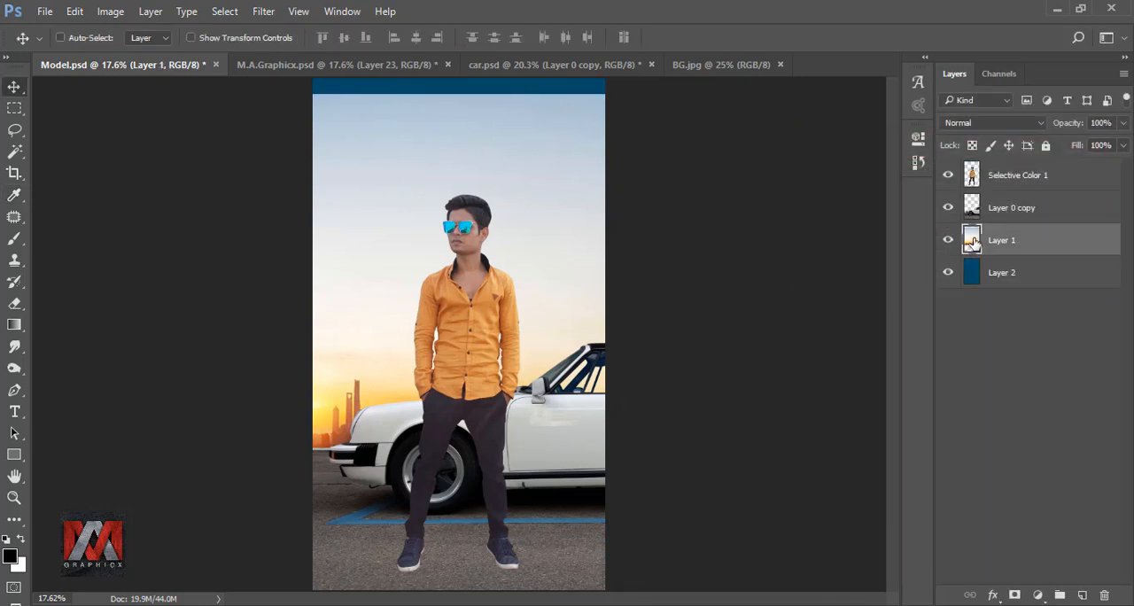
click(1014, 595)
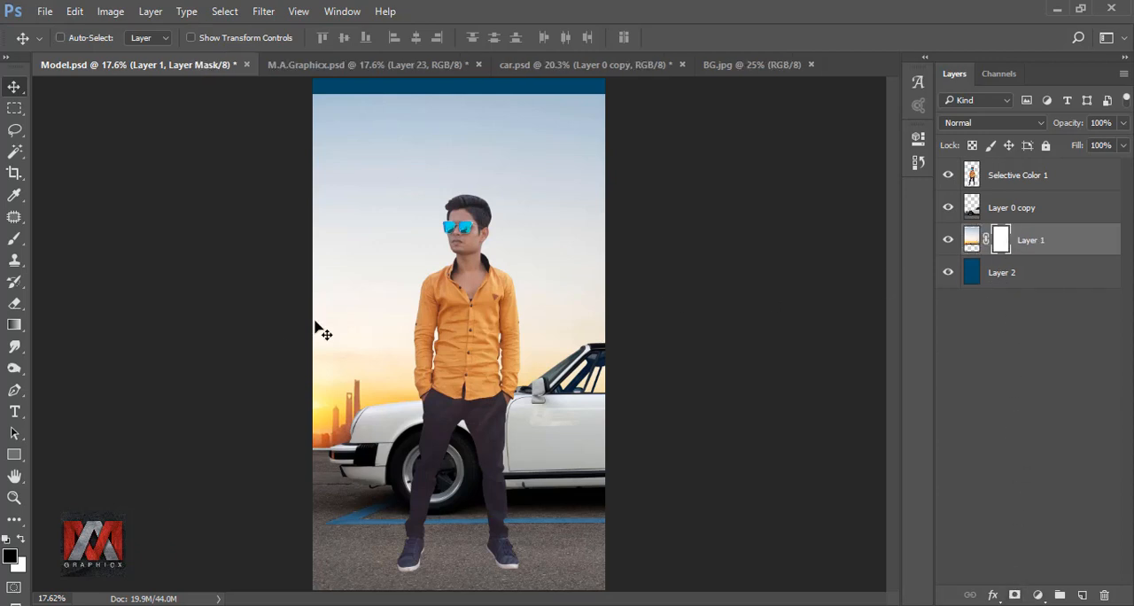
click(14, 325)
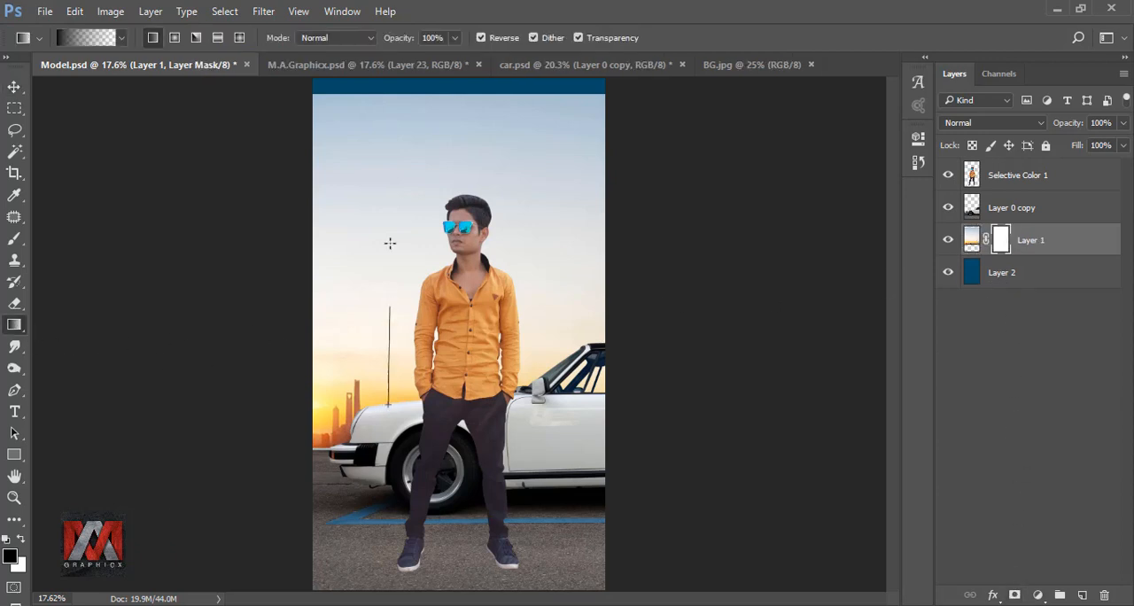
drag(389, 243, 396, 97)
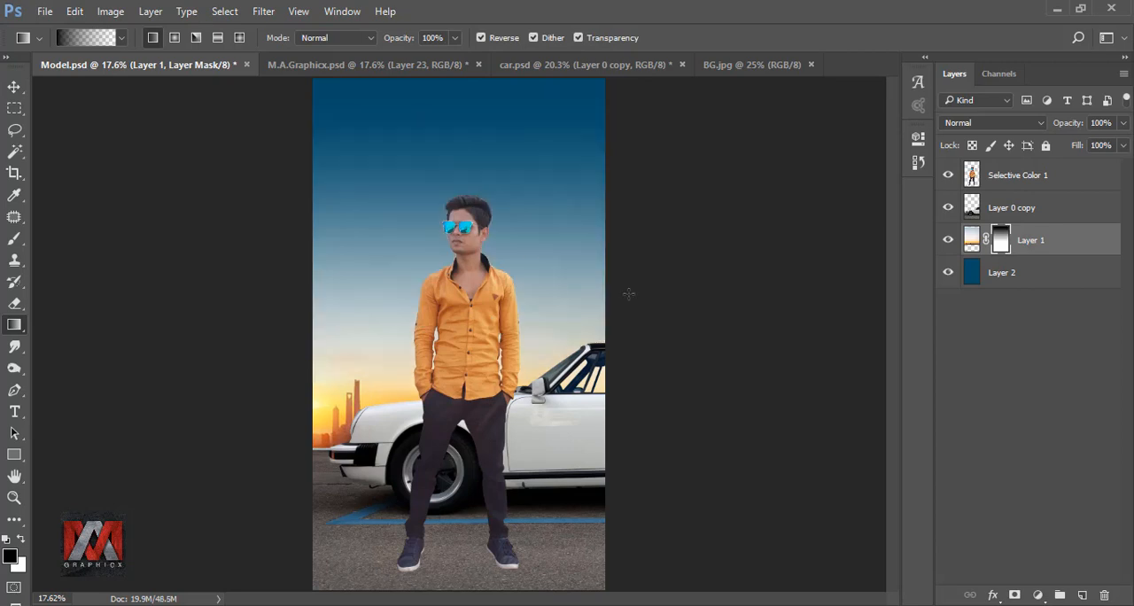
click(949, 241)
click(949, 240)
Duplicate the Selective Color 1 layer and smudge the hair outline outward with a 34 px scatter brush at 53% strength.
click(994, 177)
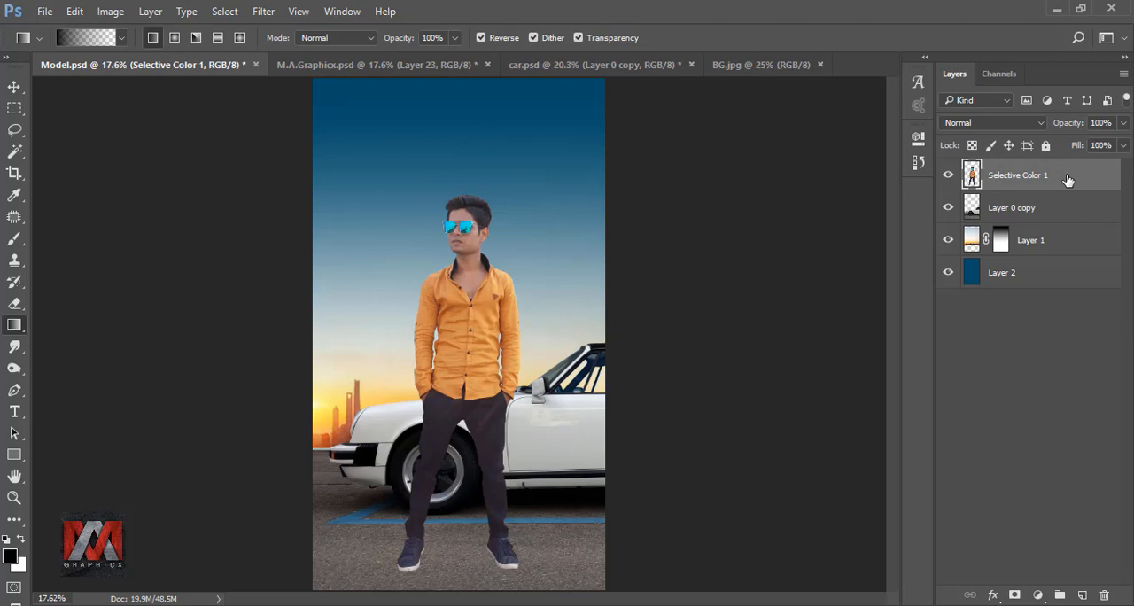
key(ctrl+j)
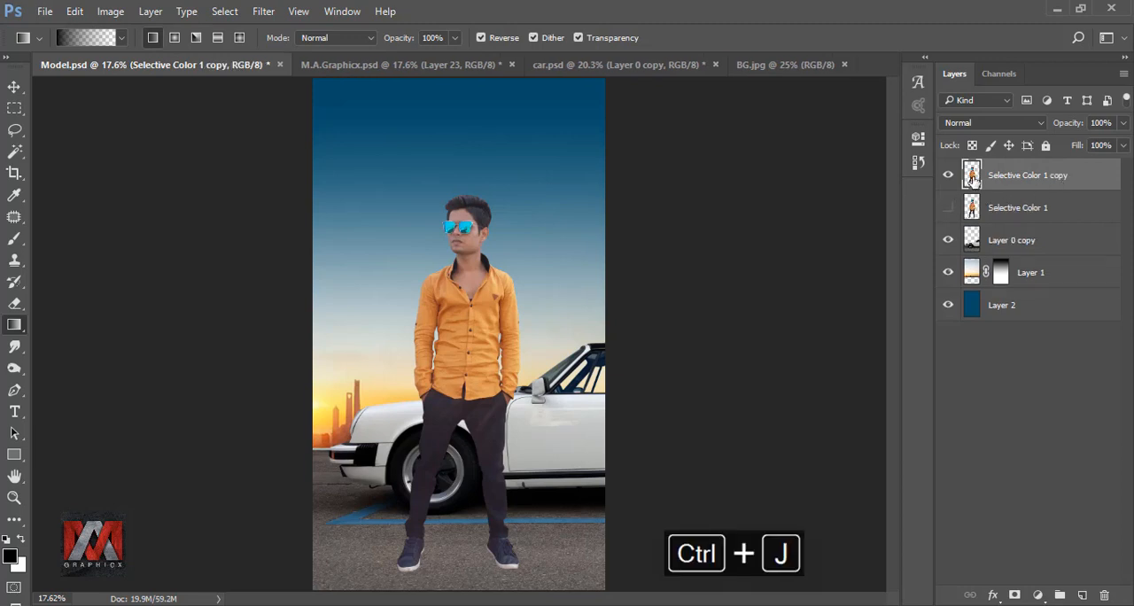
click(15, 347)
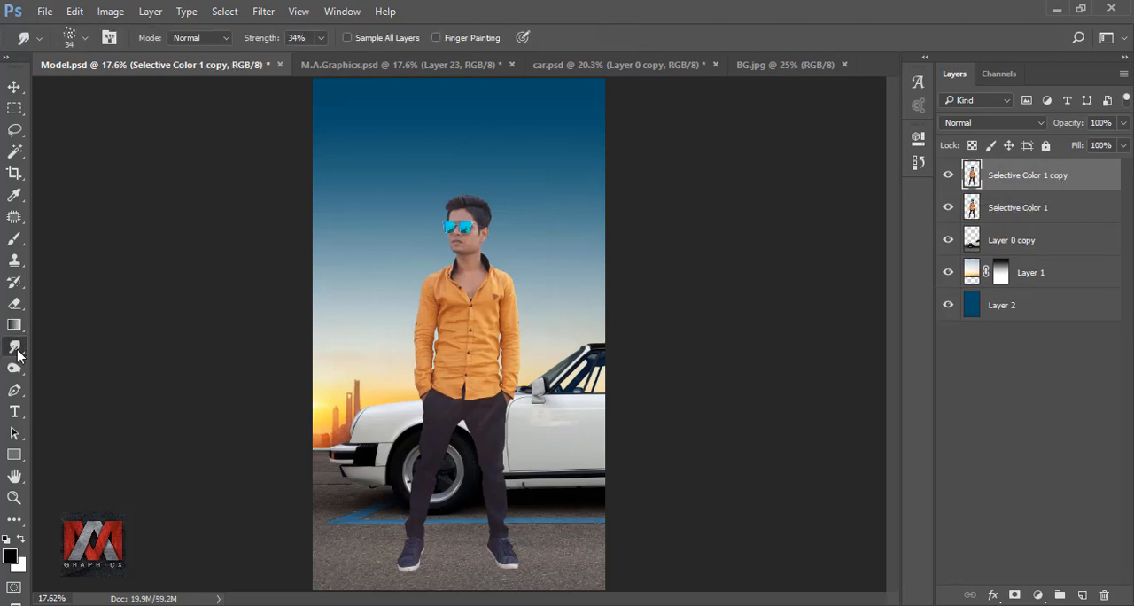
scroll(463, 189, up, 10)
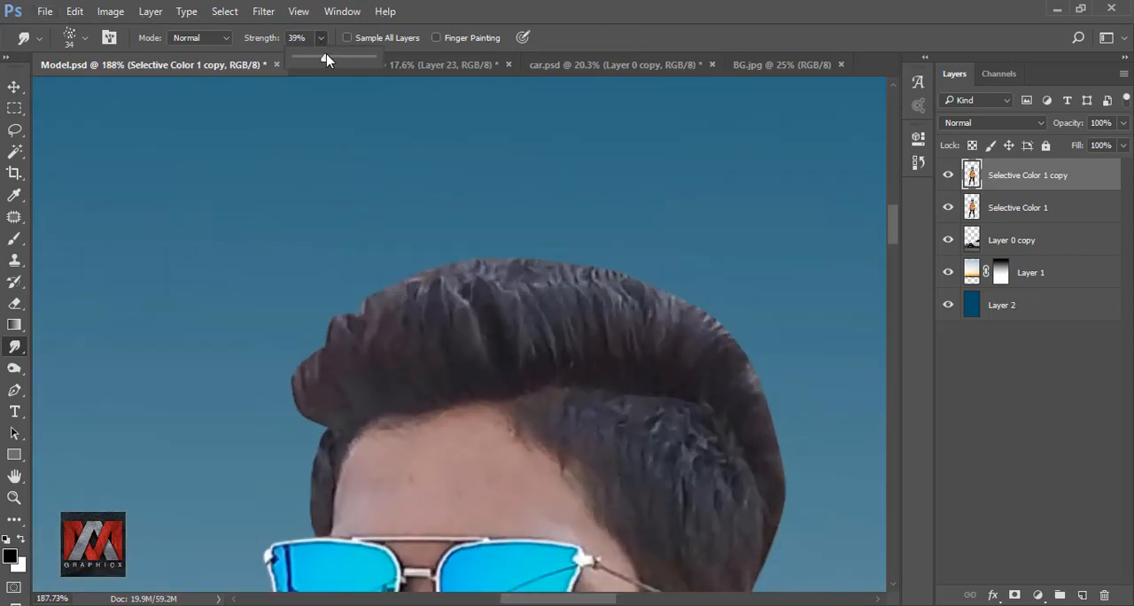
drag(325, 395, 308, 324)
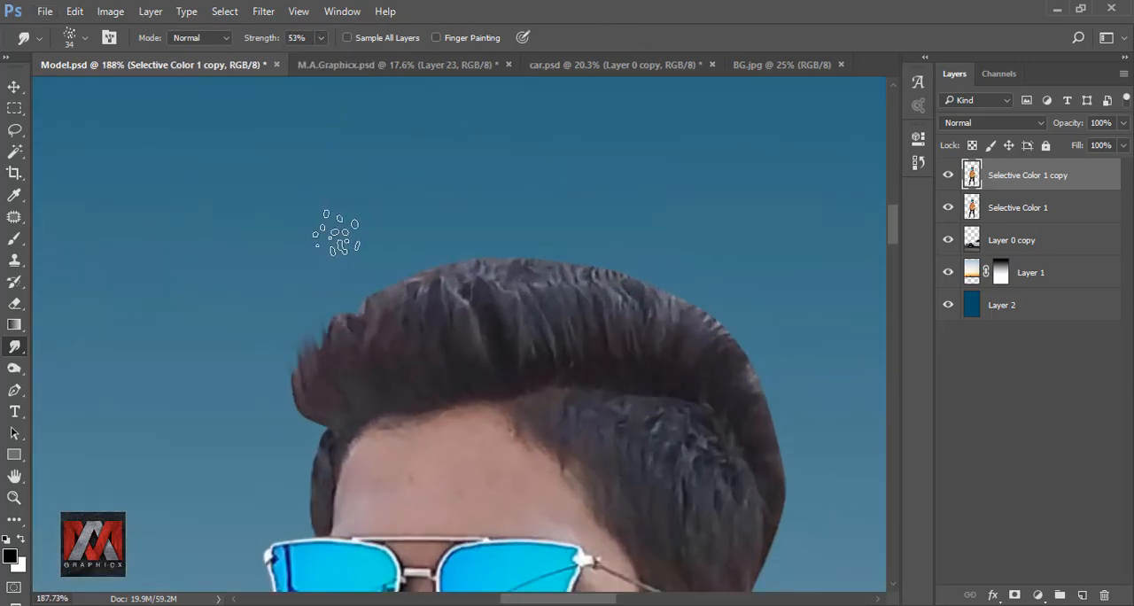
drag(344, 379, 342, 297)
mouse_move(382, 345)
mouse_down()
mouse_move(375, 266)
mouse_move(414, 262)
mouse_up()
drag(415, 327, 461, 269)
drag(461, 310, 542, 264)
drag(689, 314, 549, 242)
drag(470, 241, 526, 212)
drag(425, 256, 580, 243)
mouse_move(604, 306)
mouse_down()
mouse_move(636, 341)
mouse_move(653, 441)
mouse_up()
mouse_move(537, 368)
mouse_down()
mouse_move(579, 430)
mouse_move(651, 476)
mouse_up()
mouse_move(209, 269)
mouse_down()
mouse_move(367, 332)
mouse_move(358, 273)
mouse_up()
drag(367, 318, 385, 268)
key(ctrl+z)
drag(321, 359, 312, 320)
drag(395, 305, 402, 262)
drag(448, 324, 521, 133)
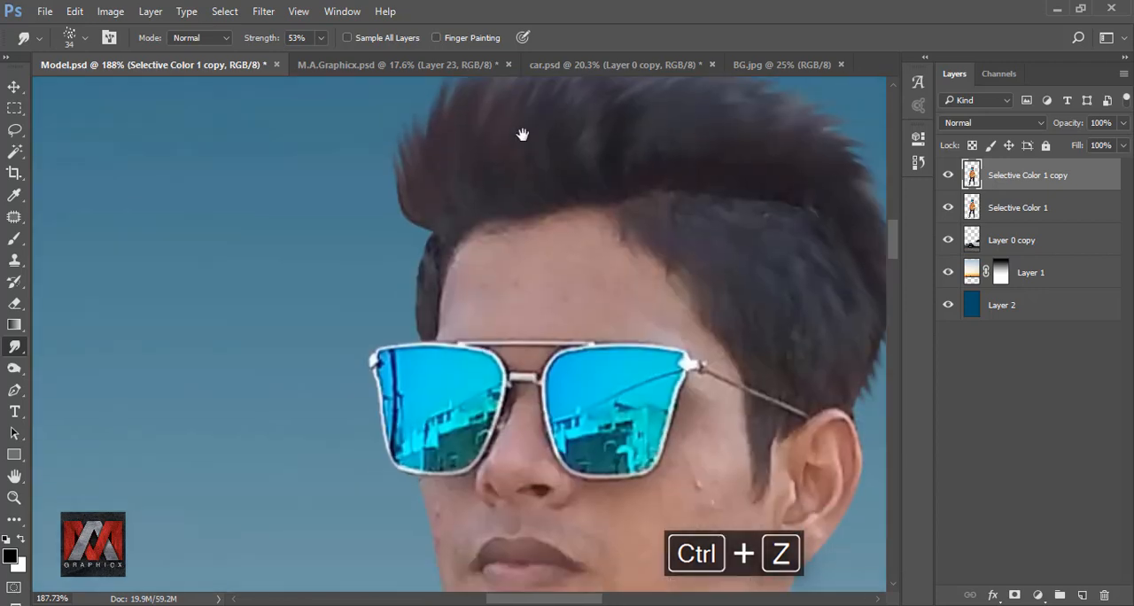
Smudge fine strands along the front hair edge and the sideburn beside the forehead with a small 10 to 15 px scatter brush.
mouse_move(429, 154)
mouse_down()
mouse_move(420, 268)
mouse_move(457, 184)
mouse_up()
key(ctrl+z)
scroll(400, 344, up, 4)
key(])
key(])
key(])
key([)
key([)
key([)
key([)
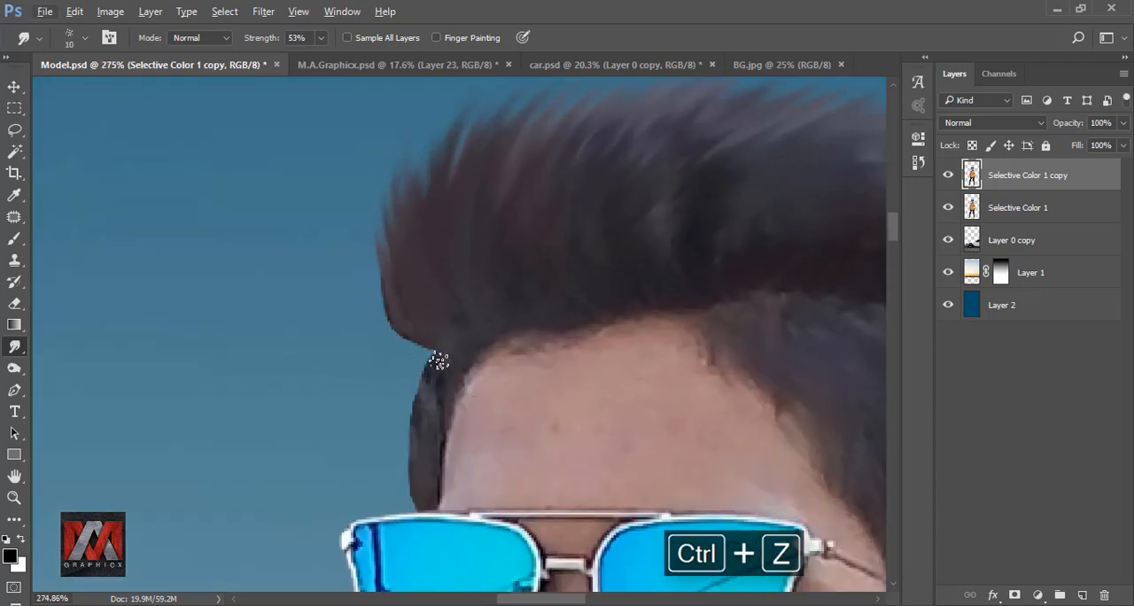
drag(420, 427, 406, 398)
drag(416, 464, 404, 434)
drag(415, 498, 404, 467)
drag(398, 340, 384, 314)
drag(436, 273, 384, 374)
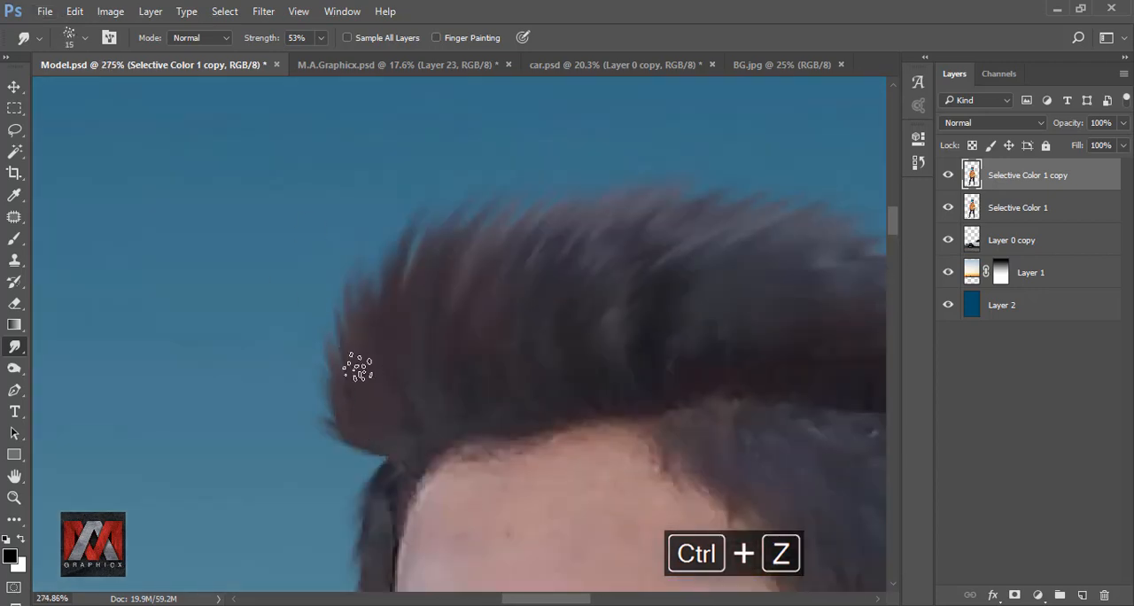
Smooth the top and back of the hair with a 40 px scatter smudge brush at 65% strength and compare with the original.
scroll(391, 333, down, 8)
scroll(439, 268, up, 5)
key(])
key(])
key(])
key(])
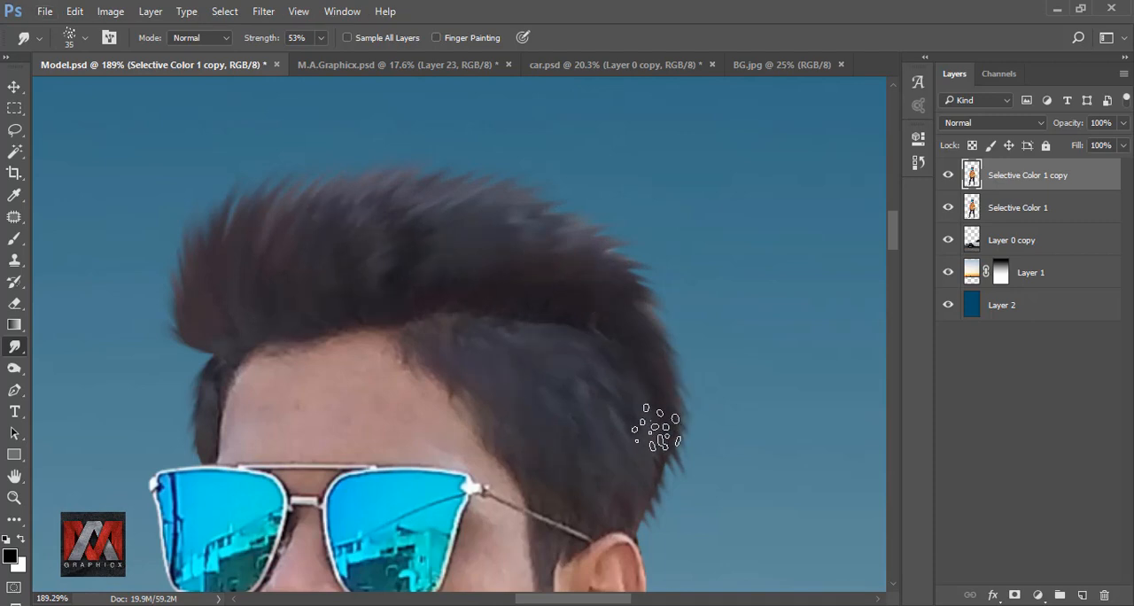
drag(421, 232, 514, 232)
click(72, 39)
double_click(218, 328)
click(322, 38)
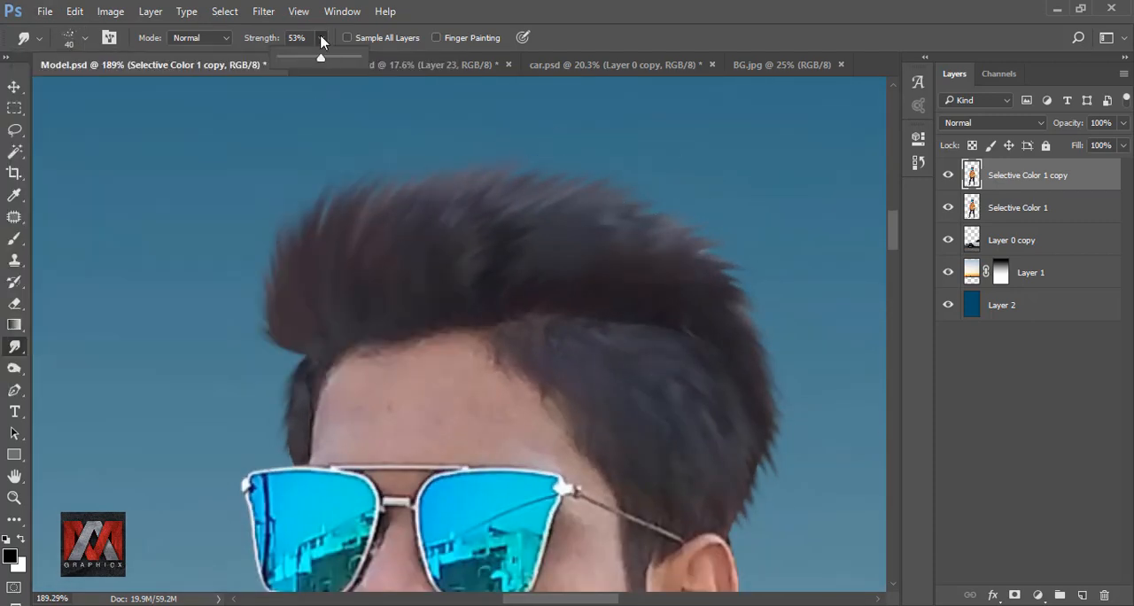
right_click(510, 215)
click(559, 239)
drag(508, 222, 551, 168)
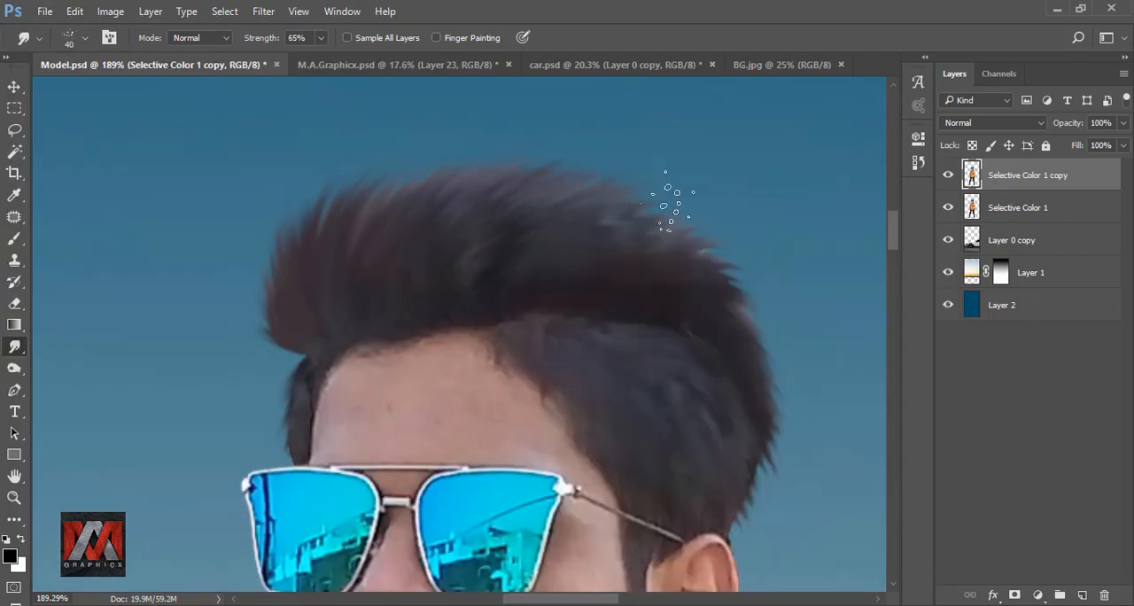
key(ctrl+z)
drag(809, 312, 614, 254)
mouse_move(531, 253)
mouse_down()
mouse_move(608, 410)
mouse_move(558, 462)
mouse_up()
drag(384, 291, 585, 390)
scroll(532, 222, down, 8)
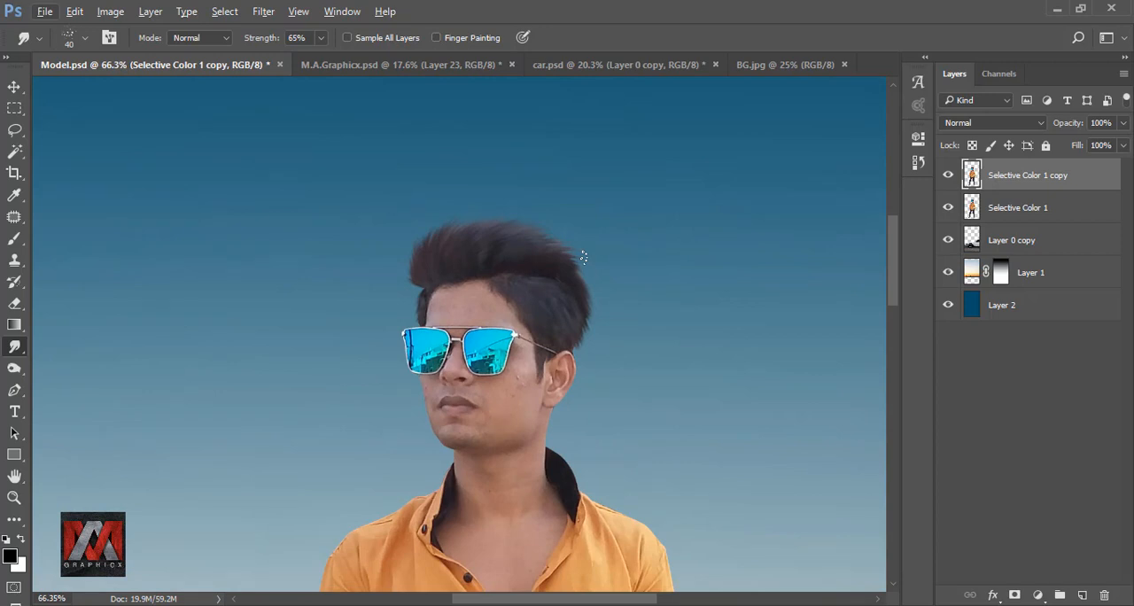
click(947, 175)
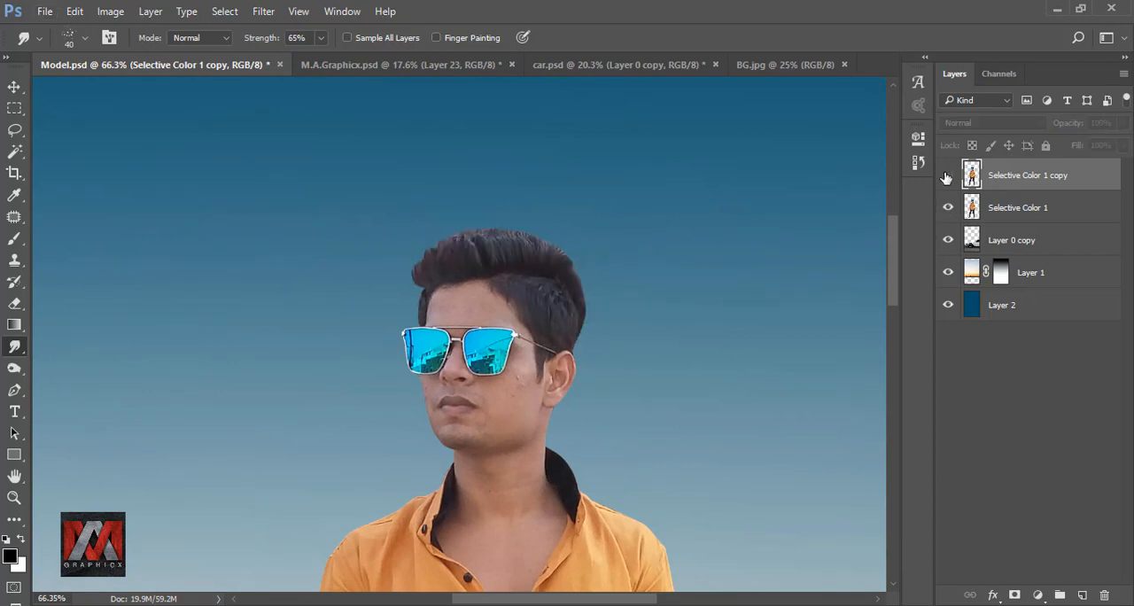
click(946, 175)
Duplicate the smudged model layer and load the new copy's pixels as a selection.
scroll(566, 231, down, 3)
key(ctrl+0)
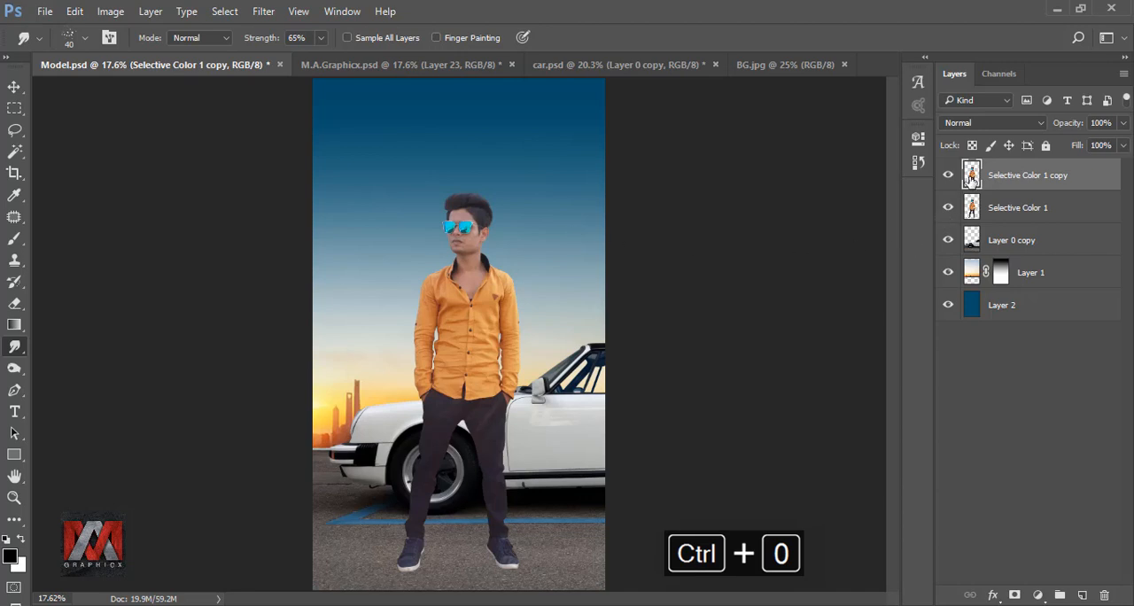
key(ctrl+j)
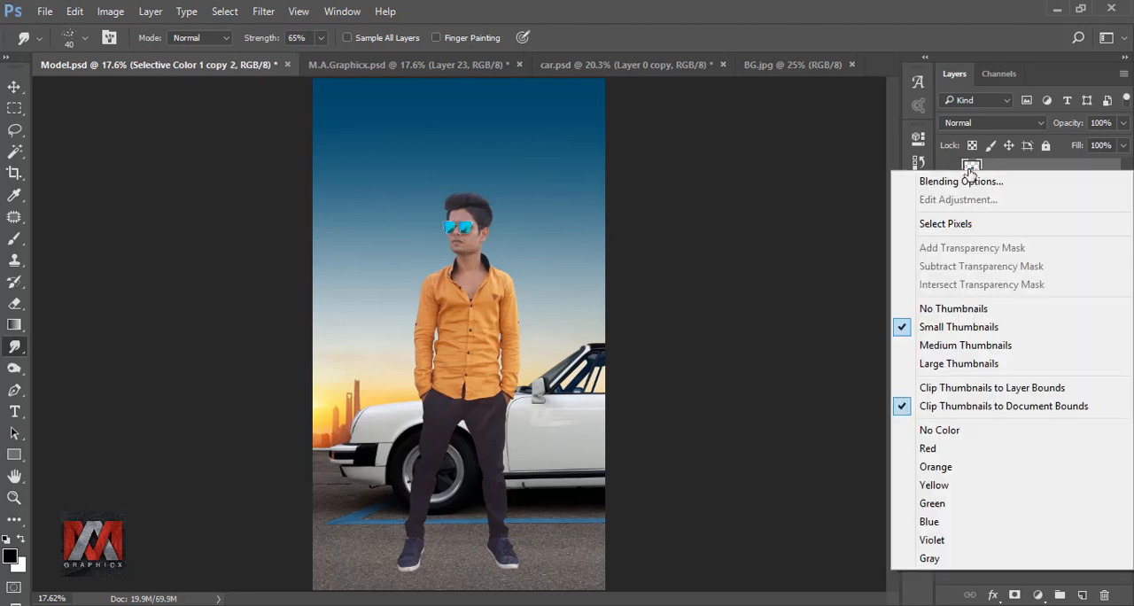
right_click(969, 174)
click(957, 223)
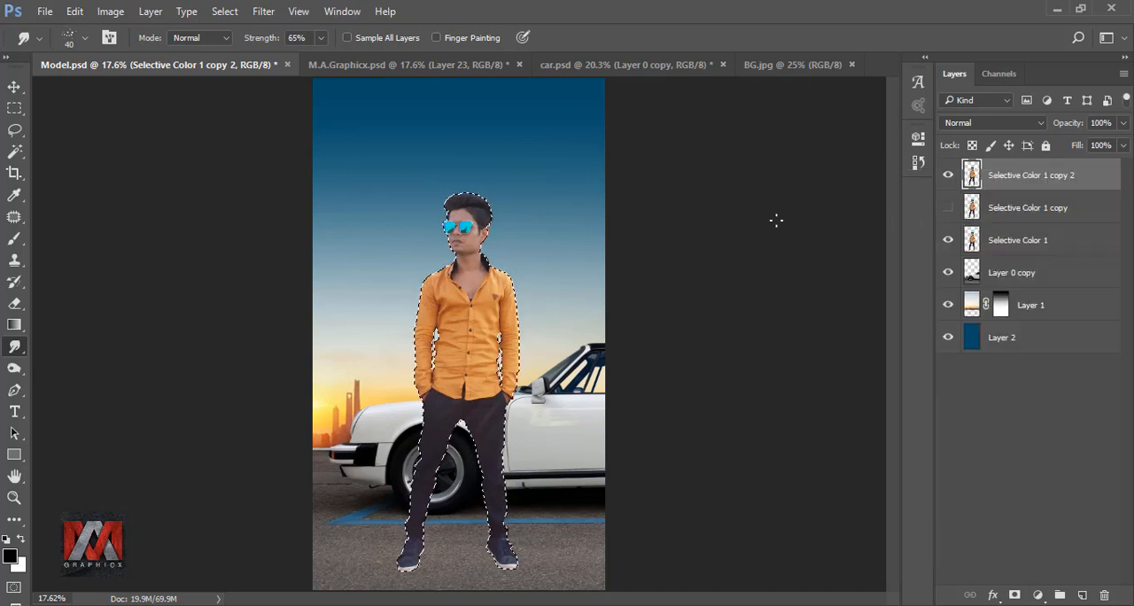
Switch the Smudge brush to the round 65 px preset and set its strength to 34%.
click(74, 38)
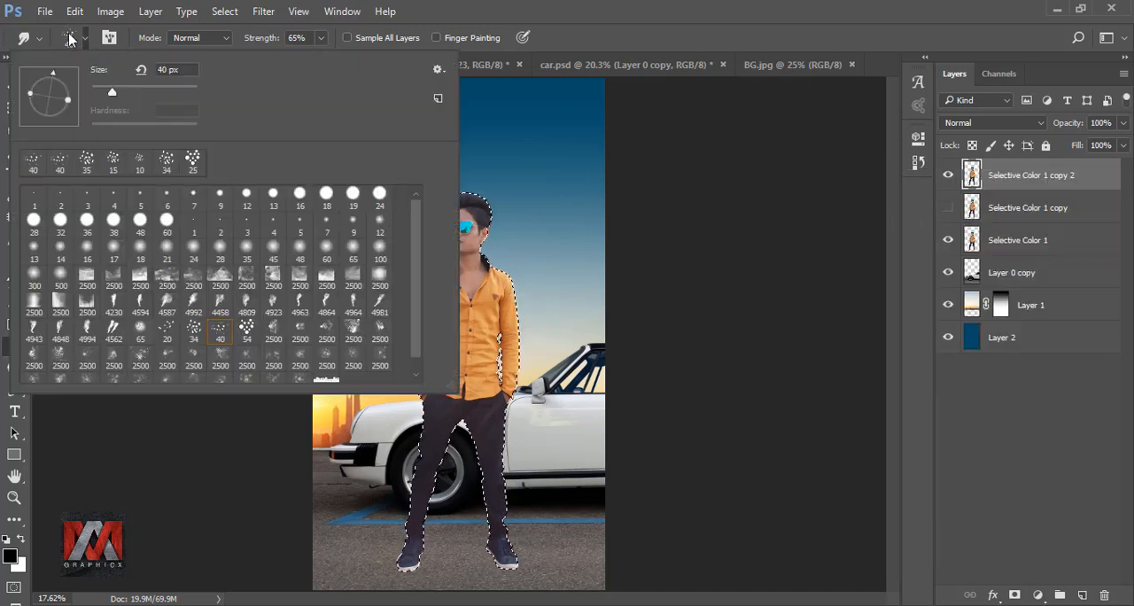
click(140, 329)
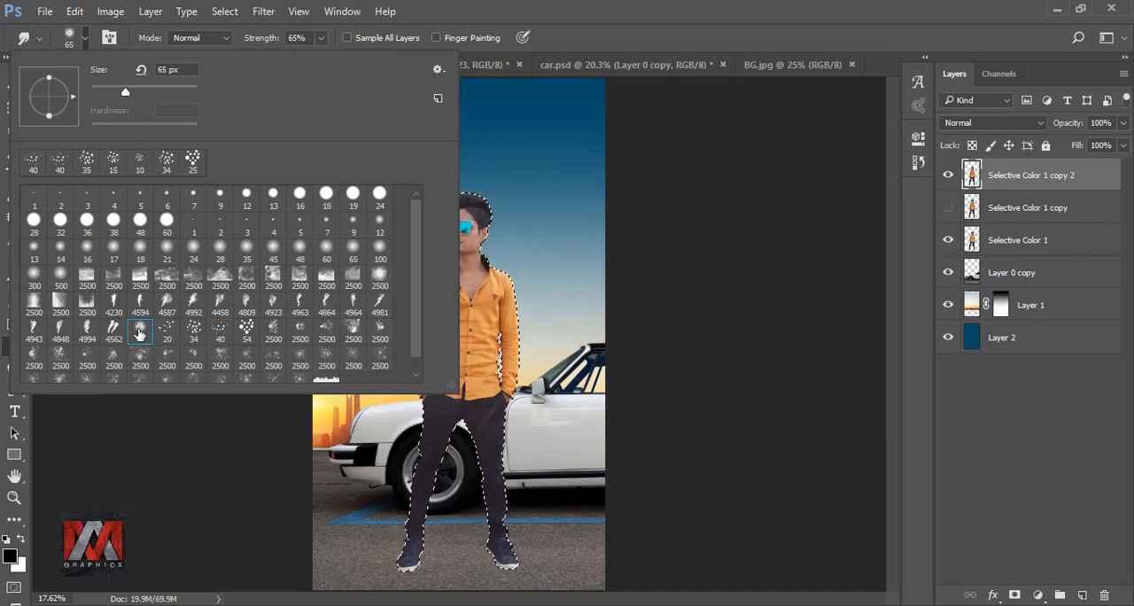
click(578, 38)
scroll(467, 218, up, 12)
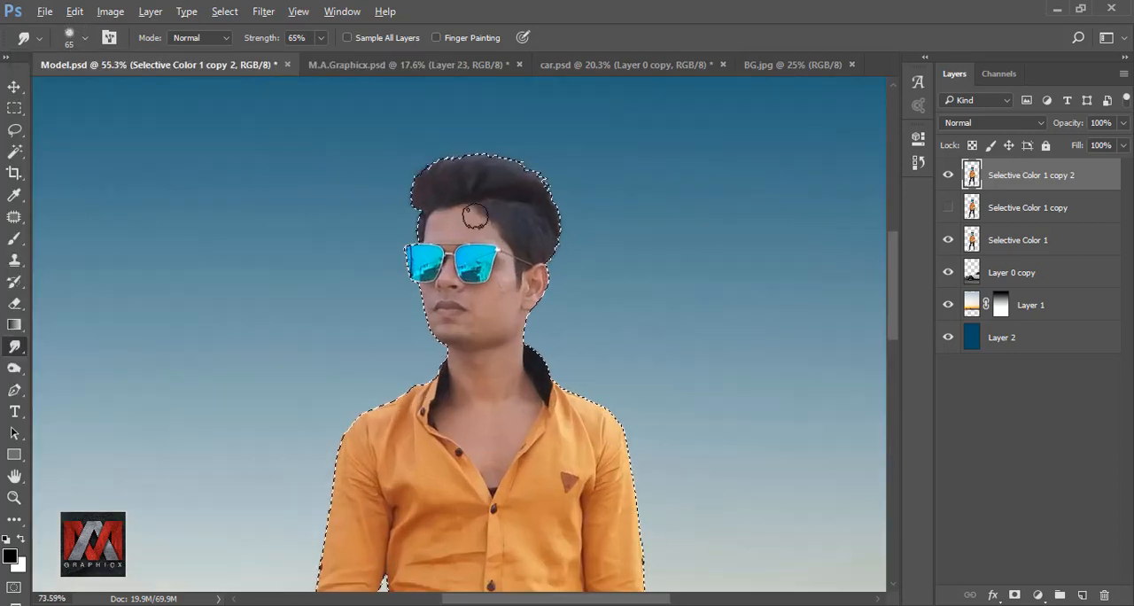
scroll(465, 231, up, 2)
click(320, 39)
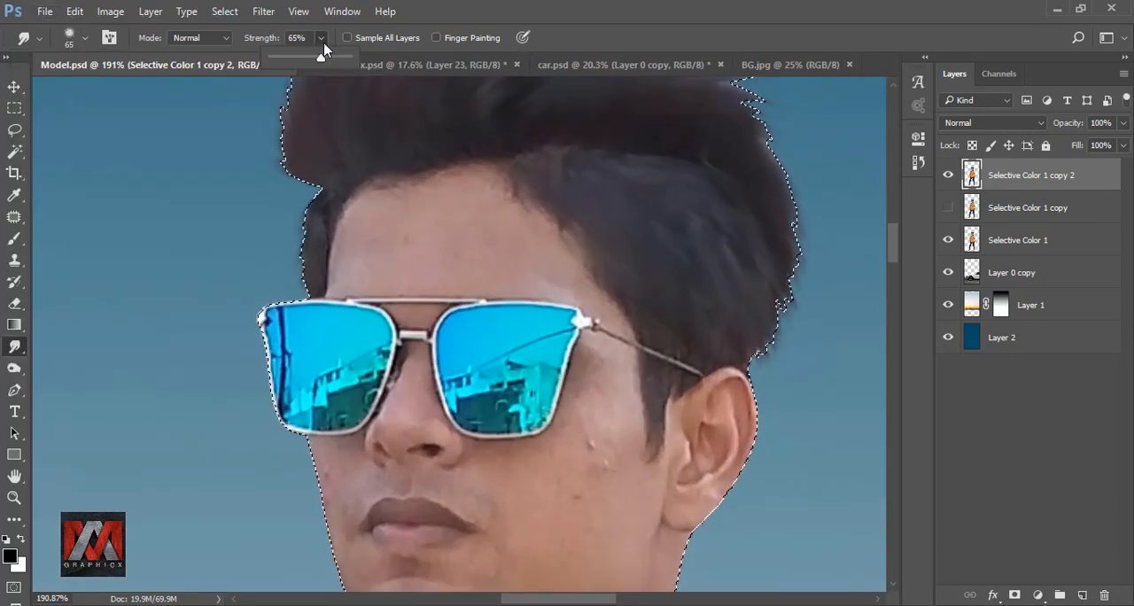
drag(323, 56, 300, 64)
Smooth the forehead skin above the sunglasses with the smudge brush reduced to 40 px and smaller.
key(bracketleft)
key(bracketleft)
key(bracketleft)
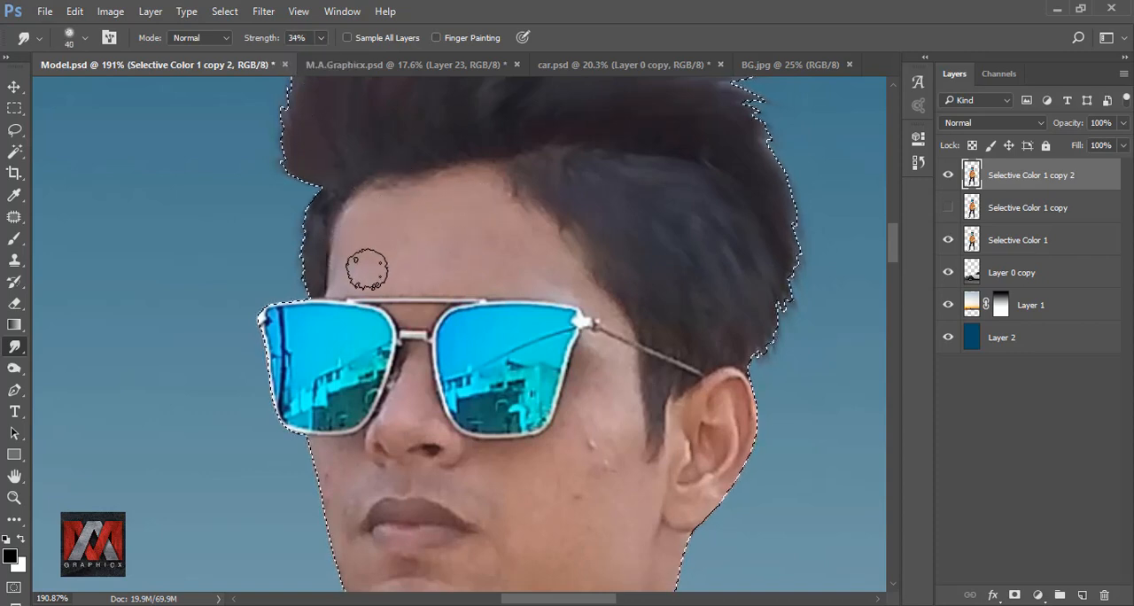
key(bracketleft)
key(bracketleft)
key(bracketleft)
drag(547, 268, 463, 174)
Smudge away the cheek blemishes and even out the skin beside the mouth with a 30 to 40 px brush.
key(bracketright)
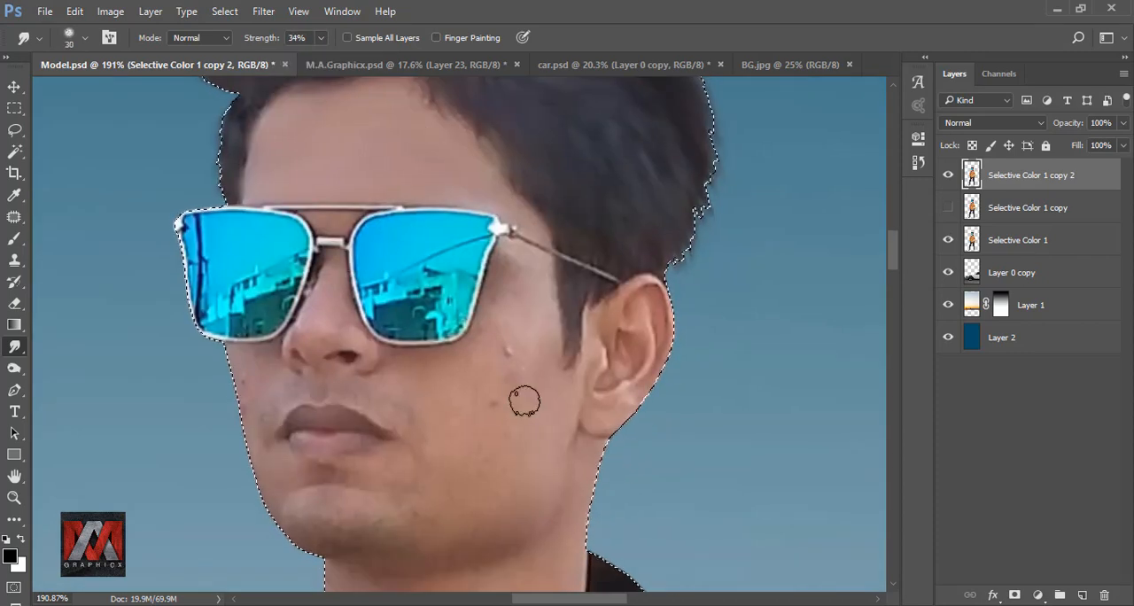
drag(509, 403, 485, 408)
key(bracketright)
key(bracketright)
drag(514, 365, 479, 362)
drag(491, 479, 486, 342)
drag(420, 360, 577, 389)
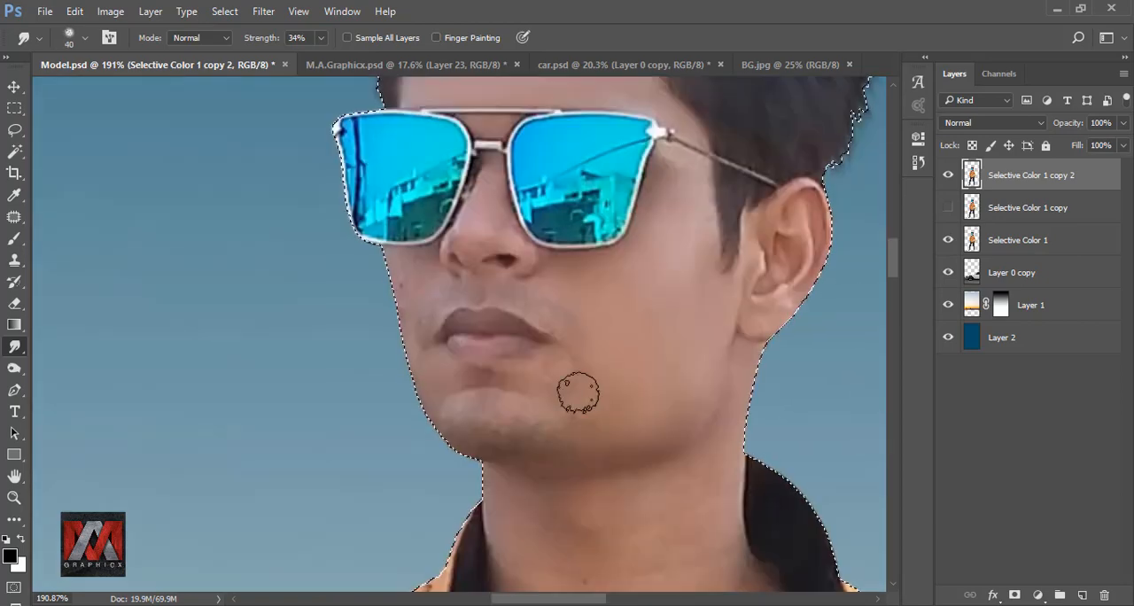
Smooth the skin around the nose, lips and front face edge with a 20 px smudge brush.
drag(385, 286, 448, 316)
key(bracketleft)
key(bracketleft)
key(bracketleft)
key(bracketleft)
scroll(547, 205, up, 1)
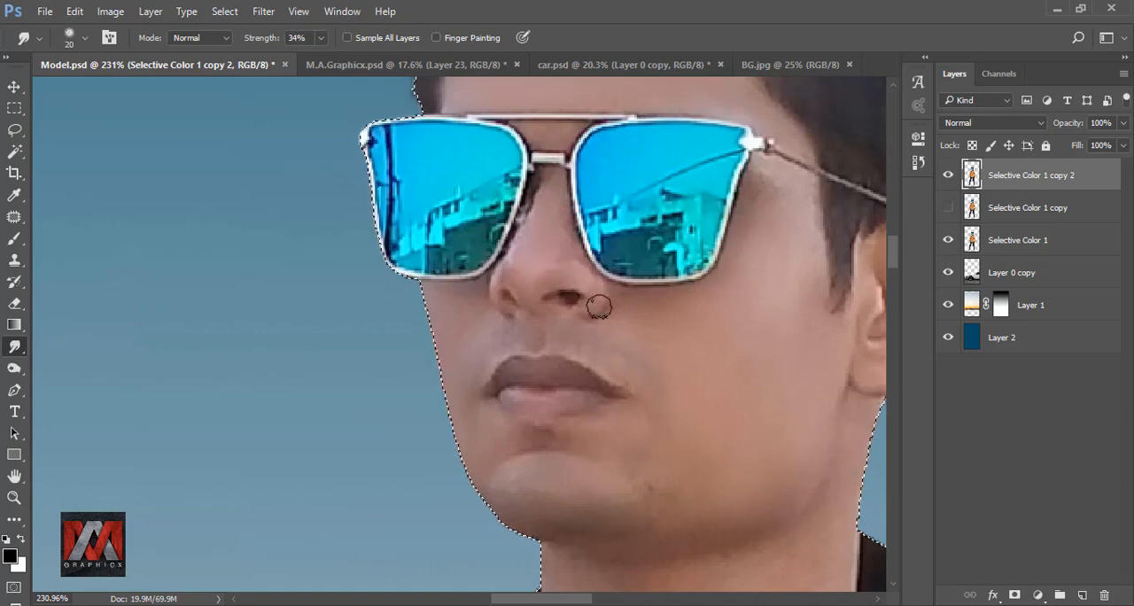
drag(502, 504, 410, 342)
Blend the skin on the chin and along the jawline with a 30 px smudge brush.
key(bracketright)
key(bracketright)
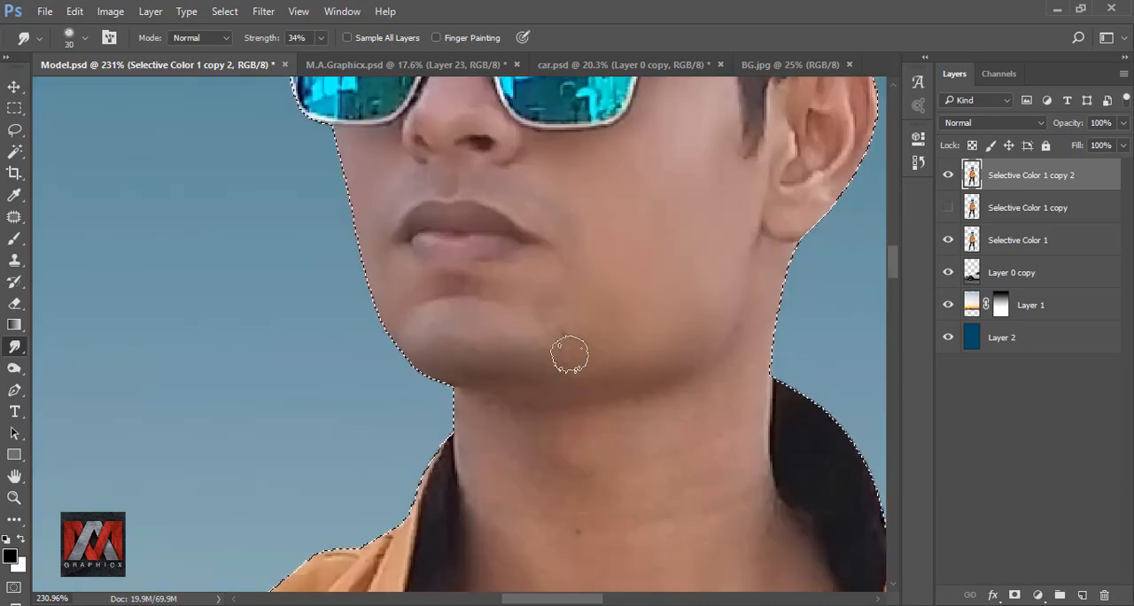
drag(708, 257, 557, 391)
drag(535, 178, 525, 306)
Smudge the ear and the narrow skin edge beneath it with a 15 to 20 px brush.
key(bracketleft)
key(bracketleft)
key(bracketleft)
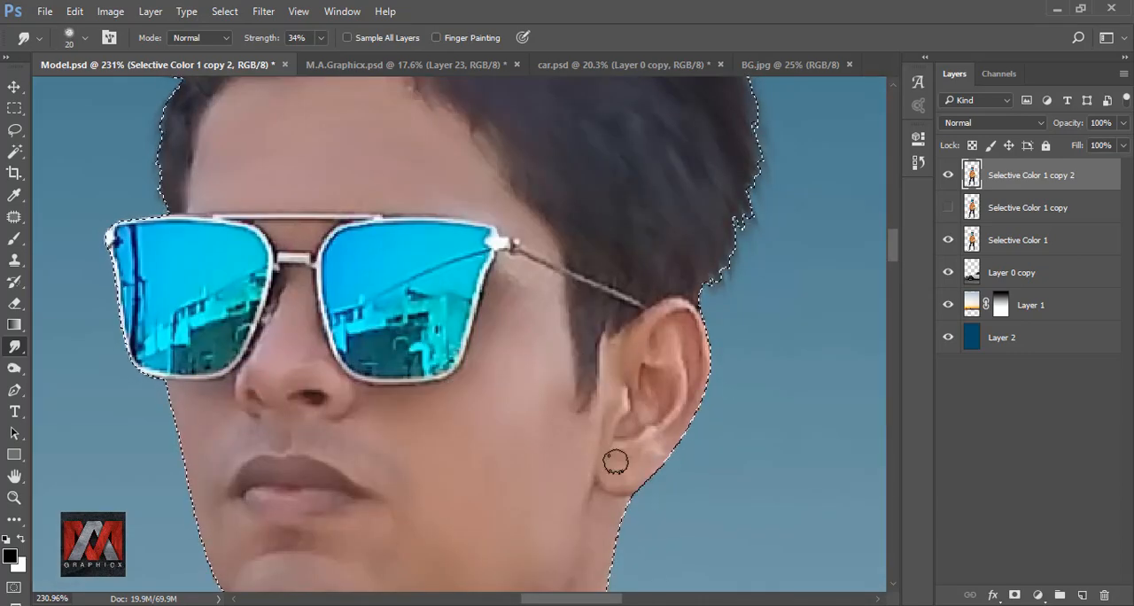
drag(611, 580, 688, 247)
scroll(688, 248, up, 1)
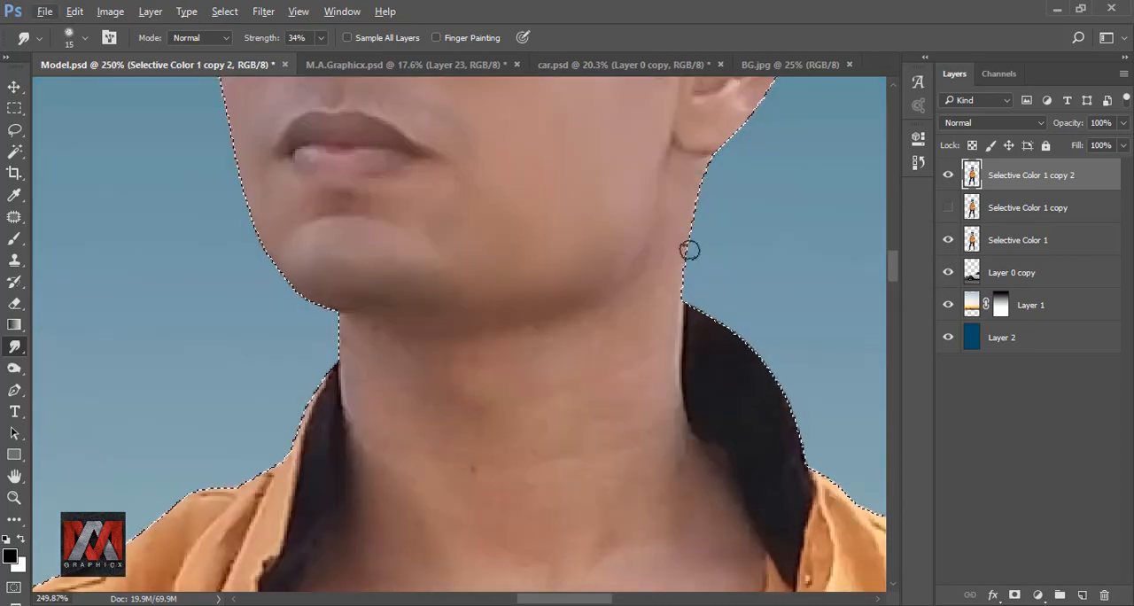
Smooth the neck and remove its small mole with the smudge brush enlarged to 40 px.
key(bracketright)
key(bracketright)
scroll(480, 245, down, 1)
drag(495, 344, 504, 305)
scroll(503, 306, down, 1)
key(bracketright)
key(bracketright)
key(bracketright)
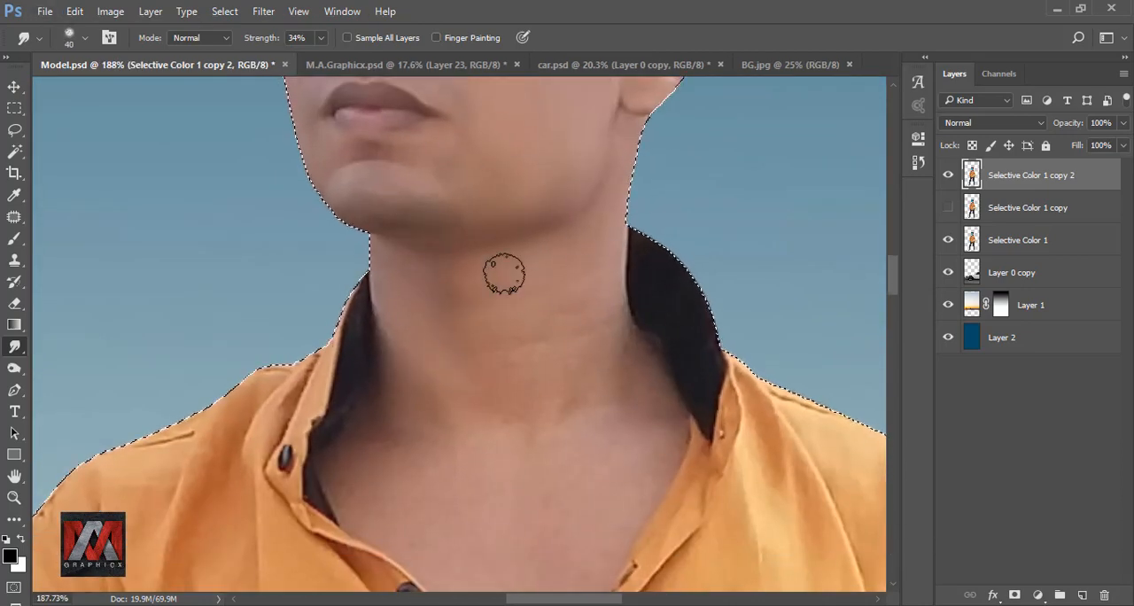
Smooth the chest skin inside the open collar with the 40 px smudge brush and deselect the model.
scroll(394, 341, down, 5)
scroll(482, 443, up, 7)
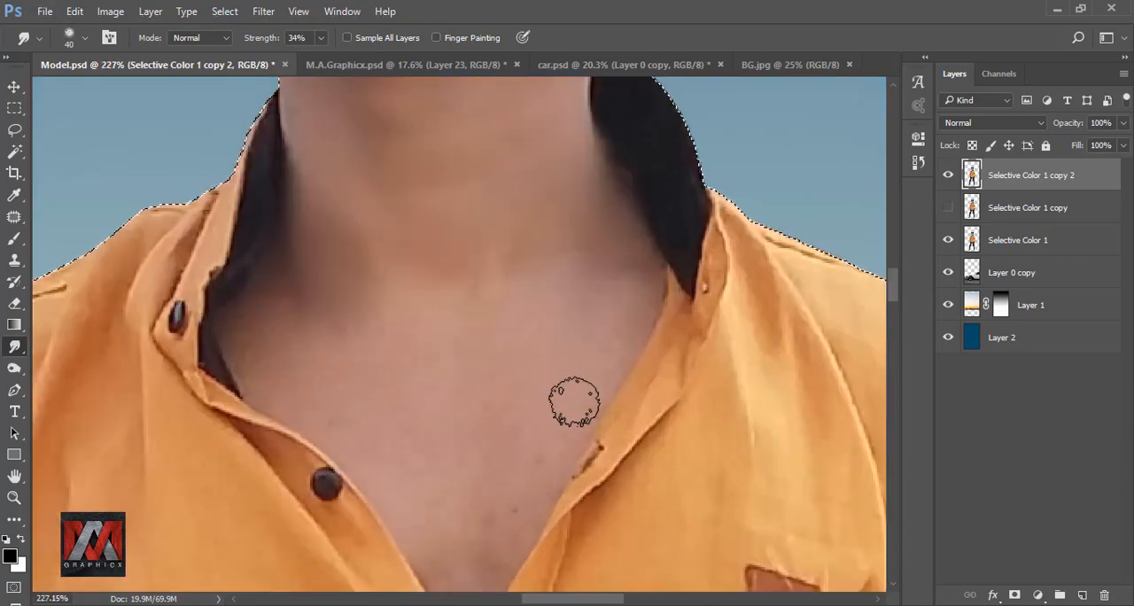
scroll(381, 265, down, 1)
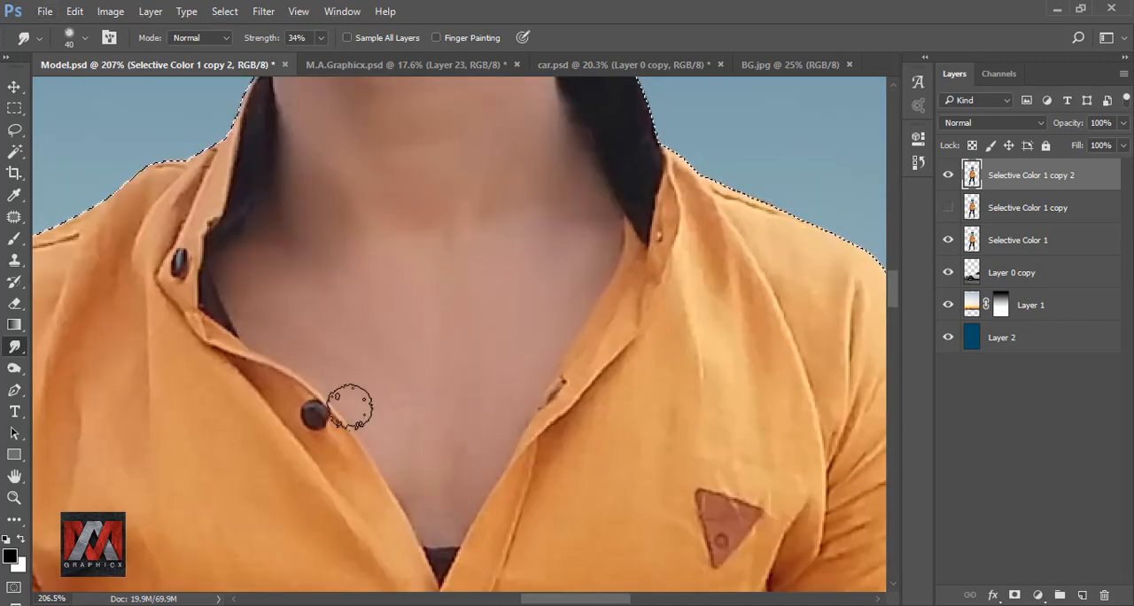
scroll(471, 268, down, 9)
scroll(299, 390, up, 9)
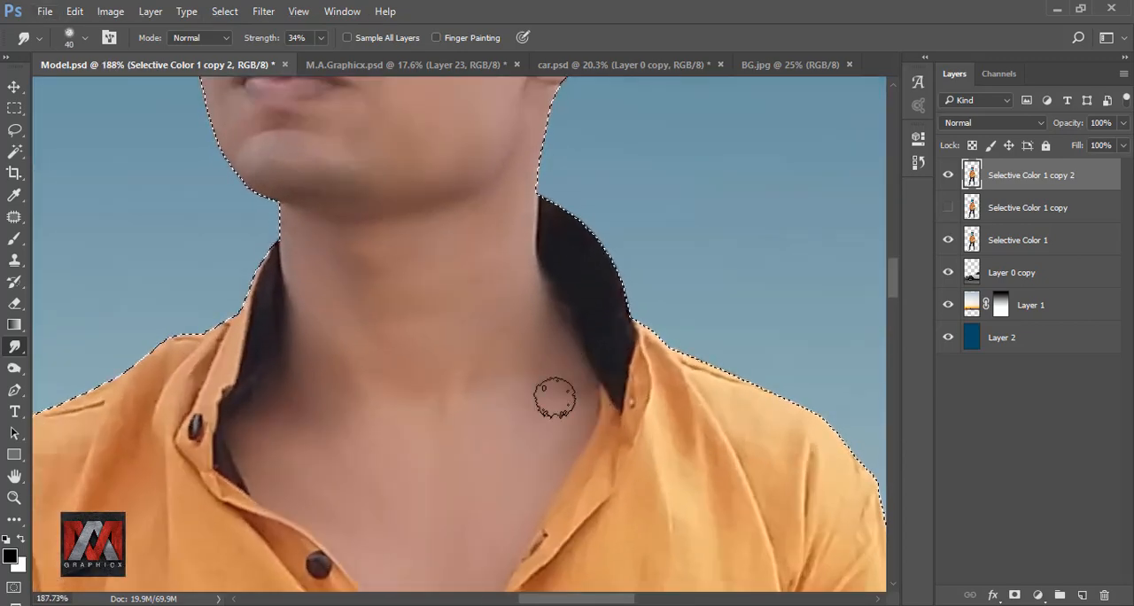
scroll(399, 291, down, 12)
scroll(460, 377, down, 8)
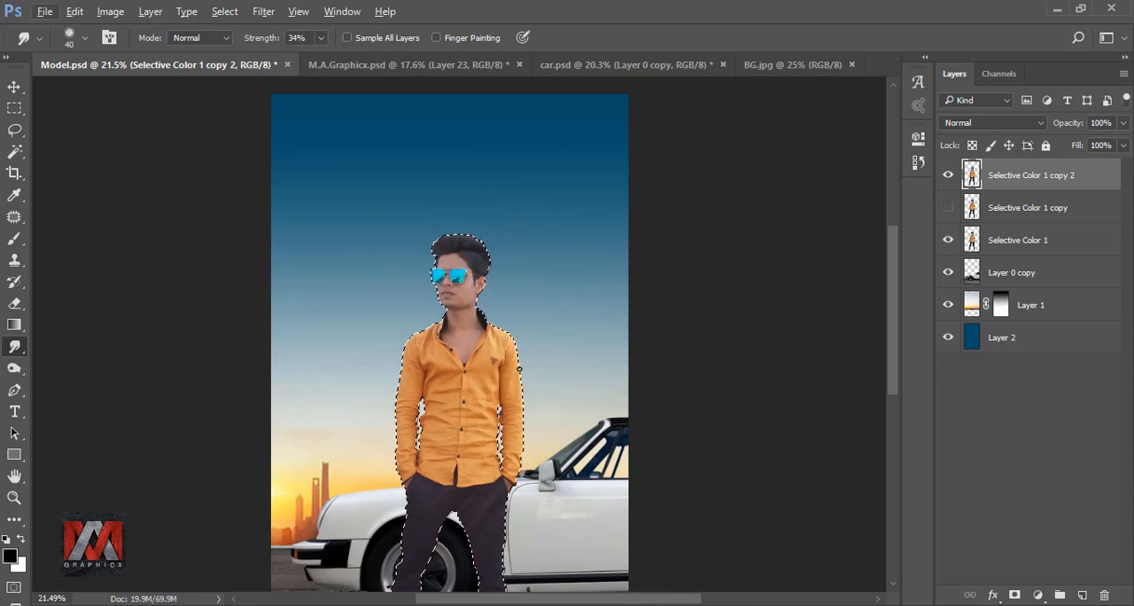
key(ctrl+0)
key(ctrl+d)
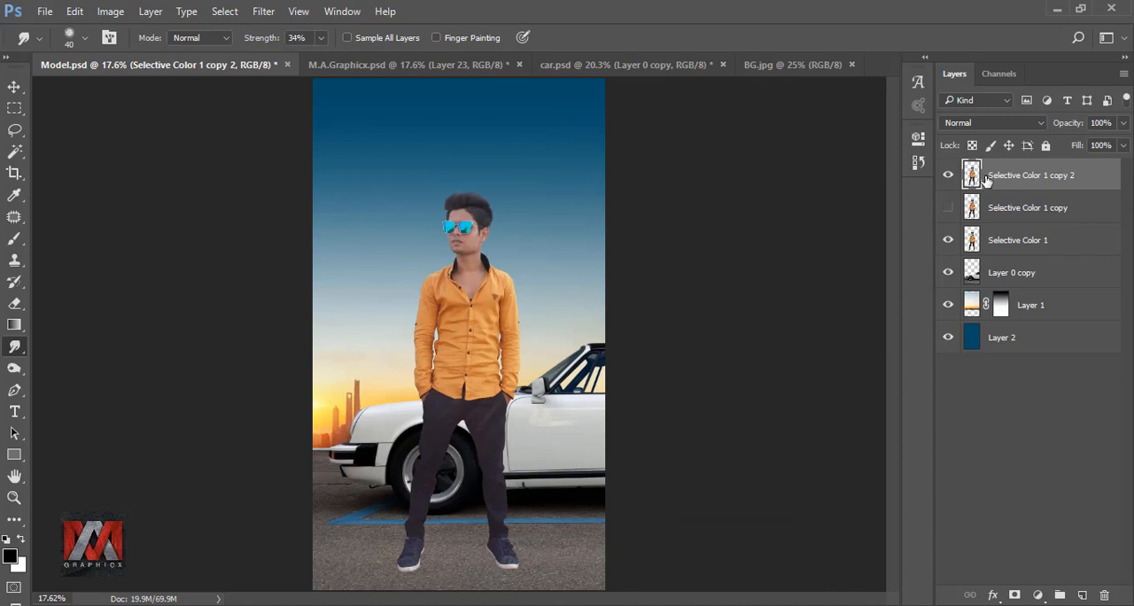
Add a Selective Color adjustment clipped to the model, set Black to +7% for Blacks, and compare before and after.
click(1037, 595)
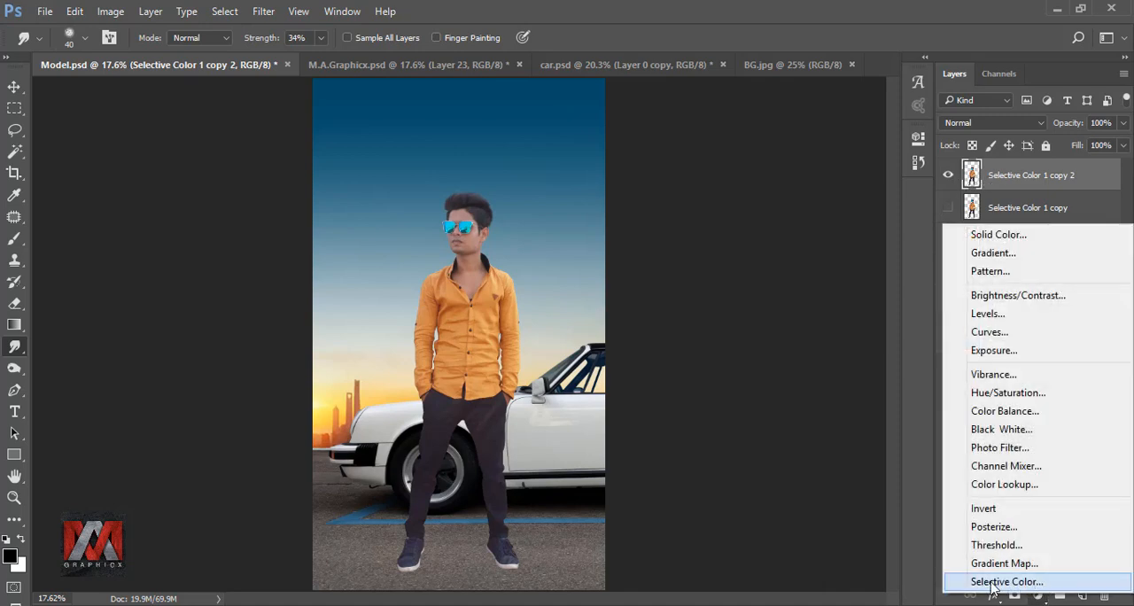
click(993, 582)
click(749, 206)
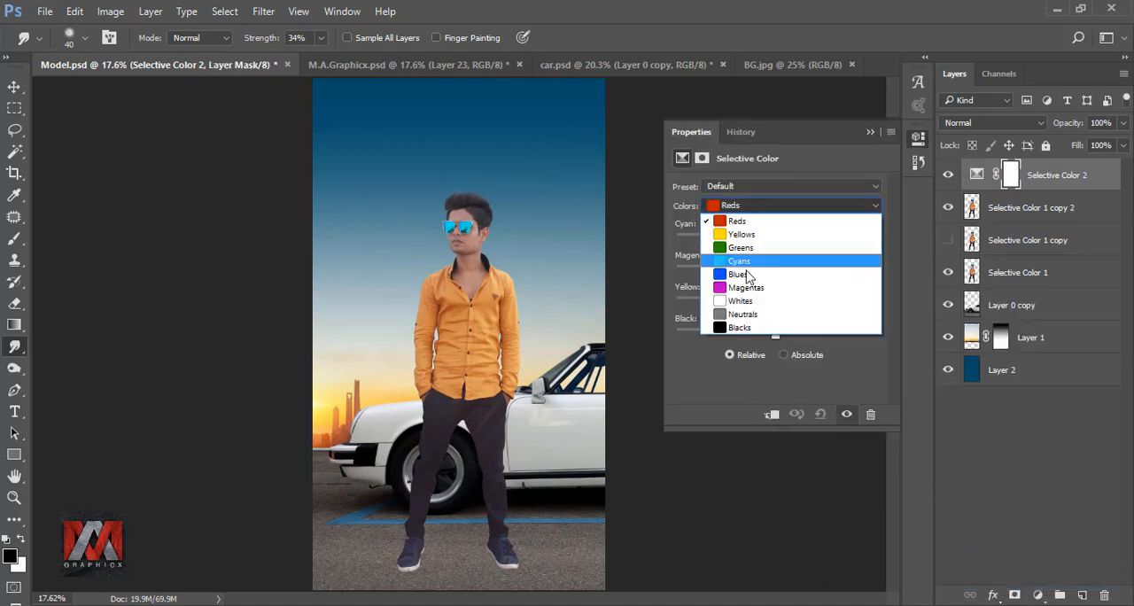
click(746, 325)
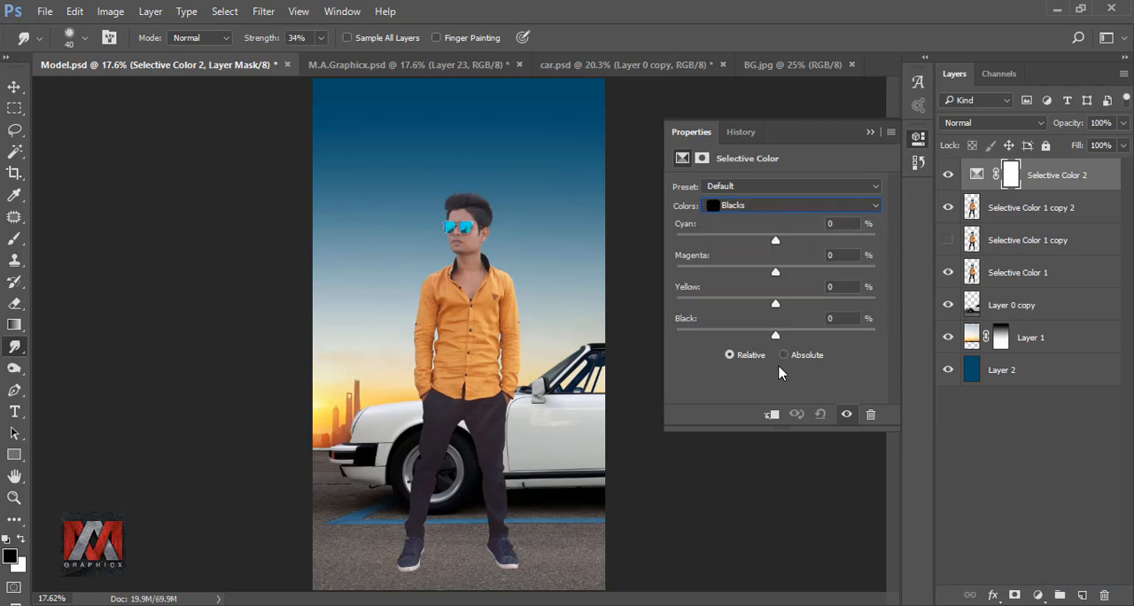
click(772, 415)
drag(775, 339, 790, 340)
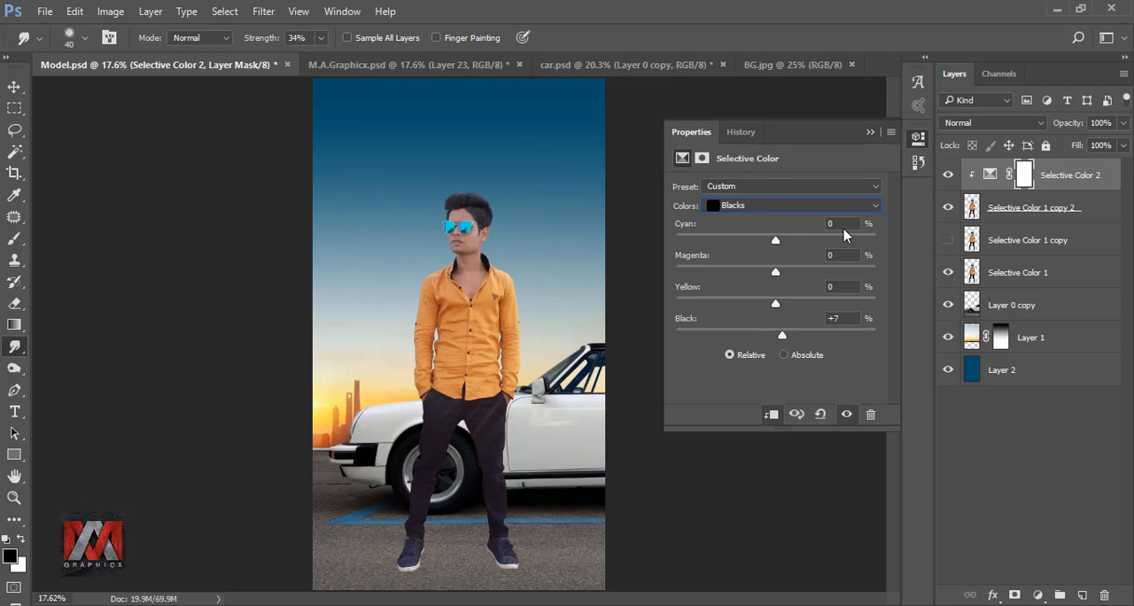
click(870, 133)
click(946, 176)
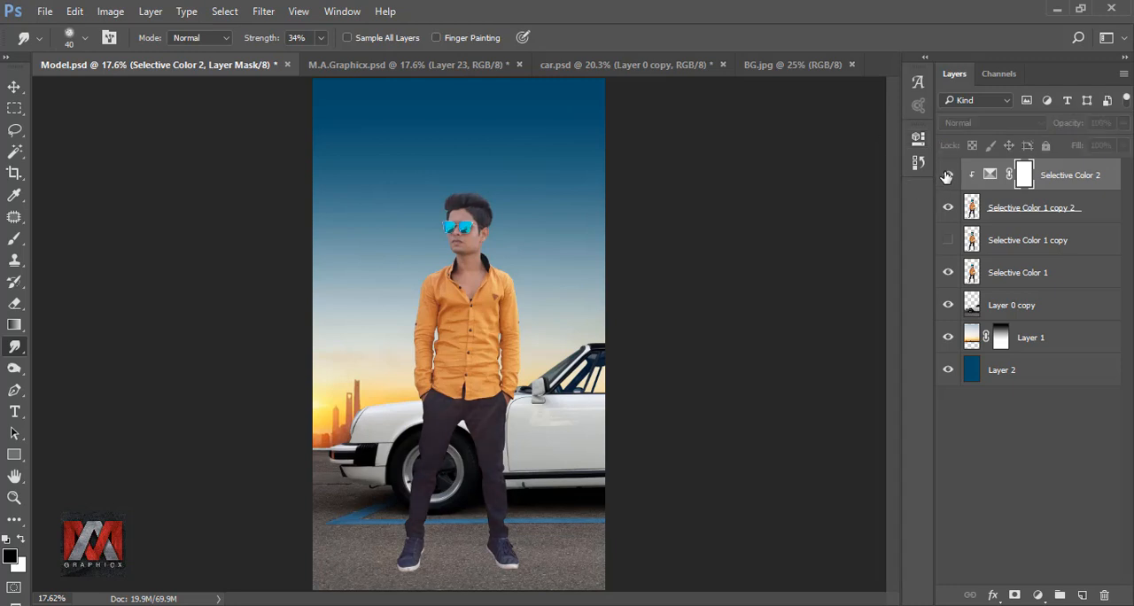
click(946, 176)
Trace the sunglass lens nearer the ear with a pen path on the Selective Color 1 copy 2 layer and make it a selection.
click(971, 207)
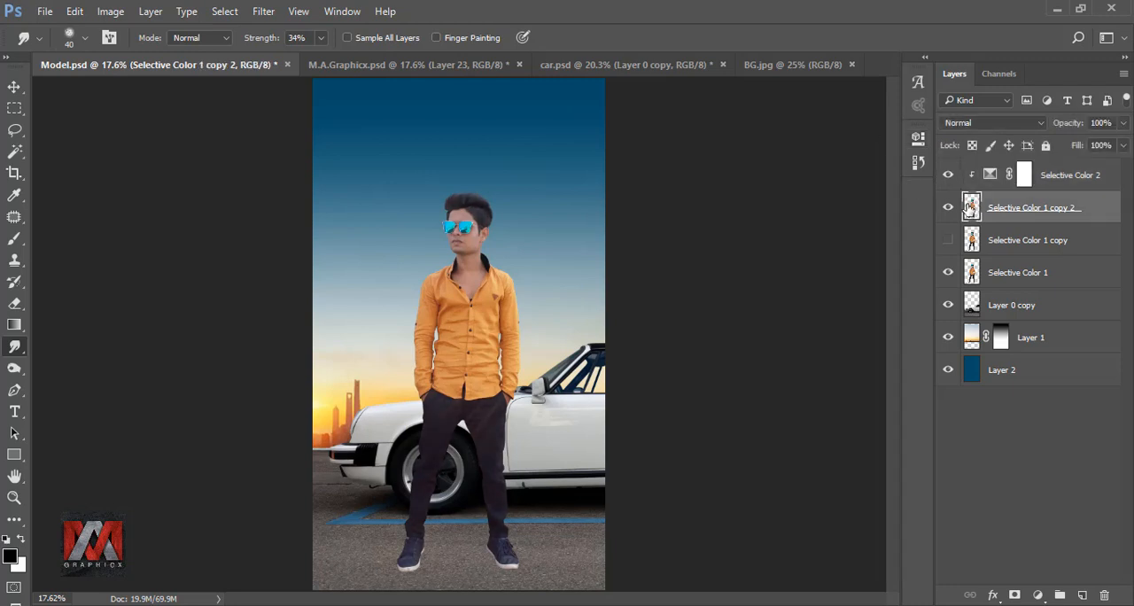
click(14, 389)
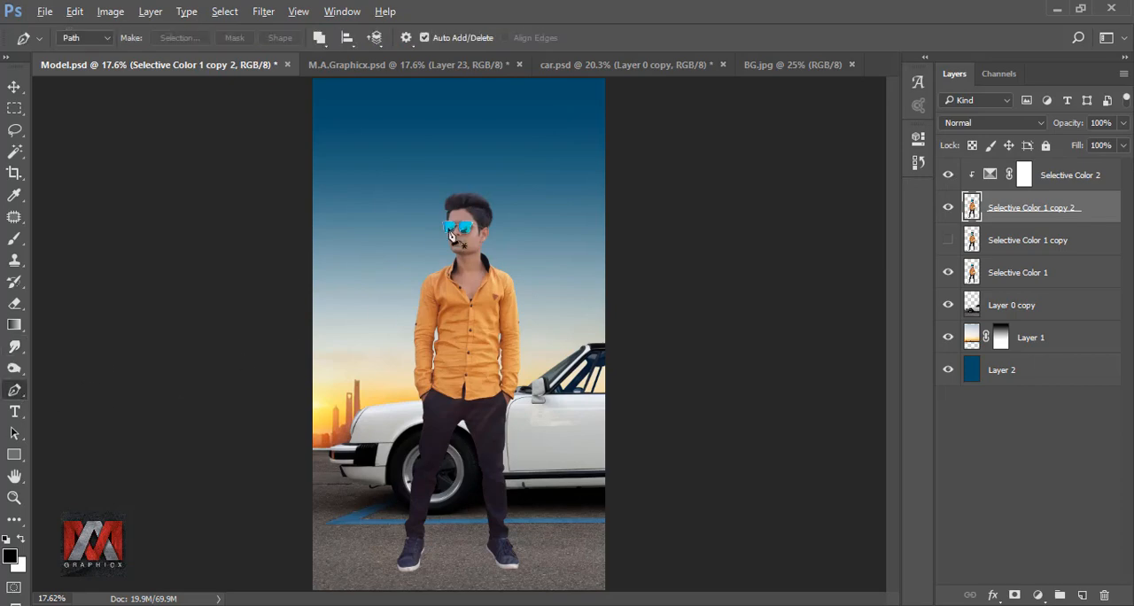
scroll(453, 234, up, 17)
click(584, 276)
drag(431, 262, 399, 262)
drag(307, 286, 308, 163)
drag(300, 240, 303, 262)
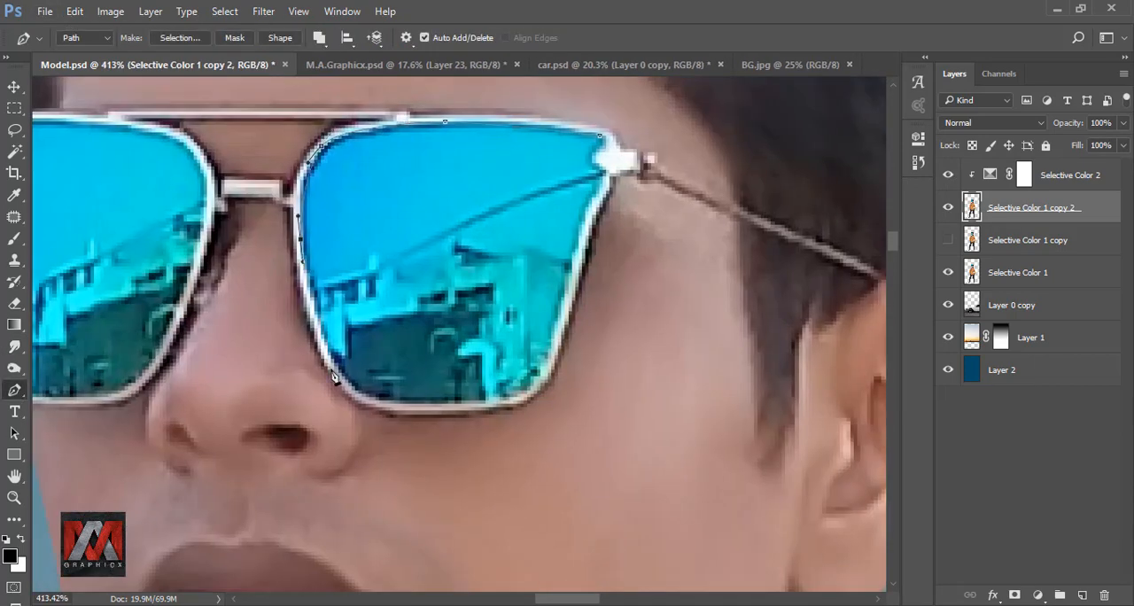
key(ctrl+z)
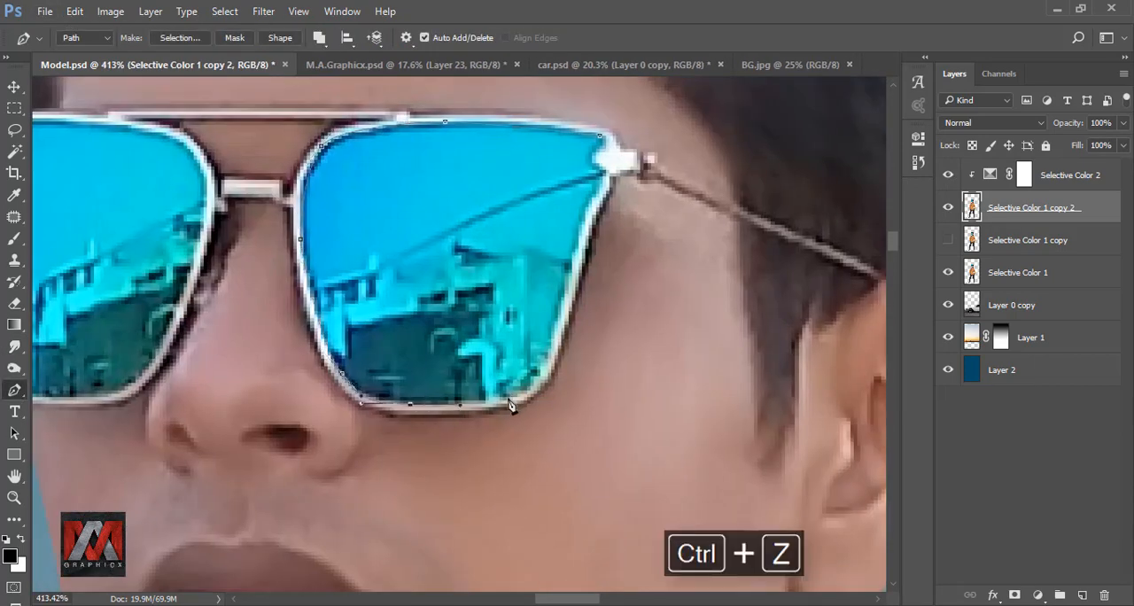
scroll(559, 328, up, 5)
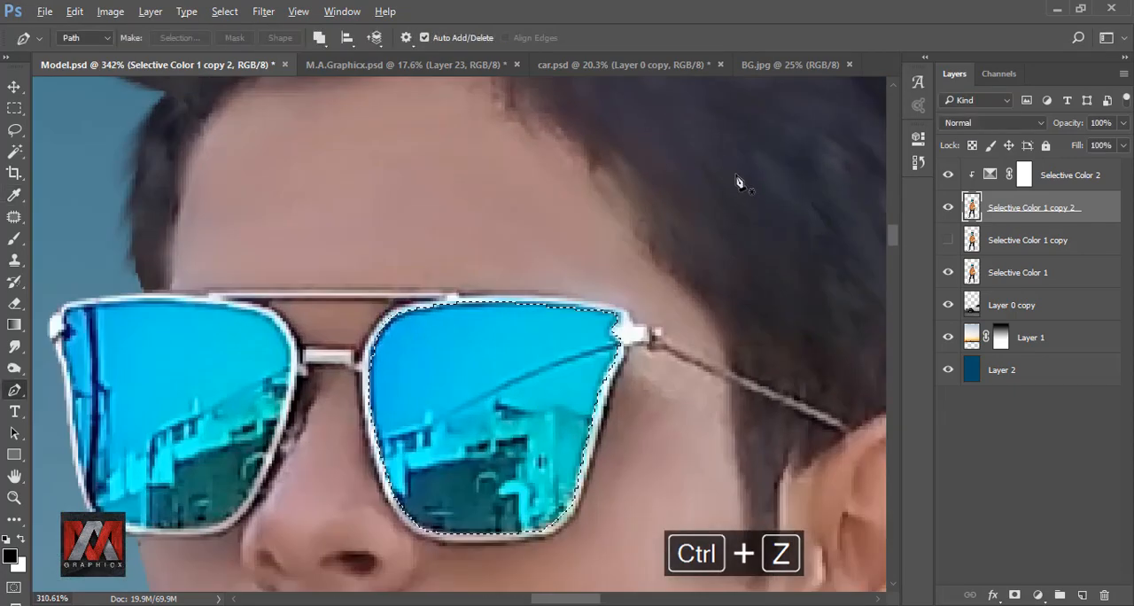
Trace the top, nose-side and bottom edges of the other sunglass lens with a pen path.
scroll(545, 288, up, 5)
click(460, 244)
click(518, 262)
drag(543, 286, 606, 118)
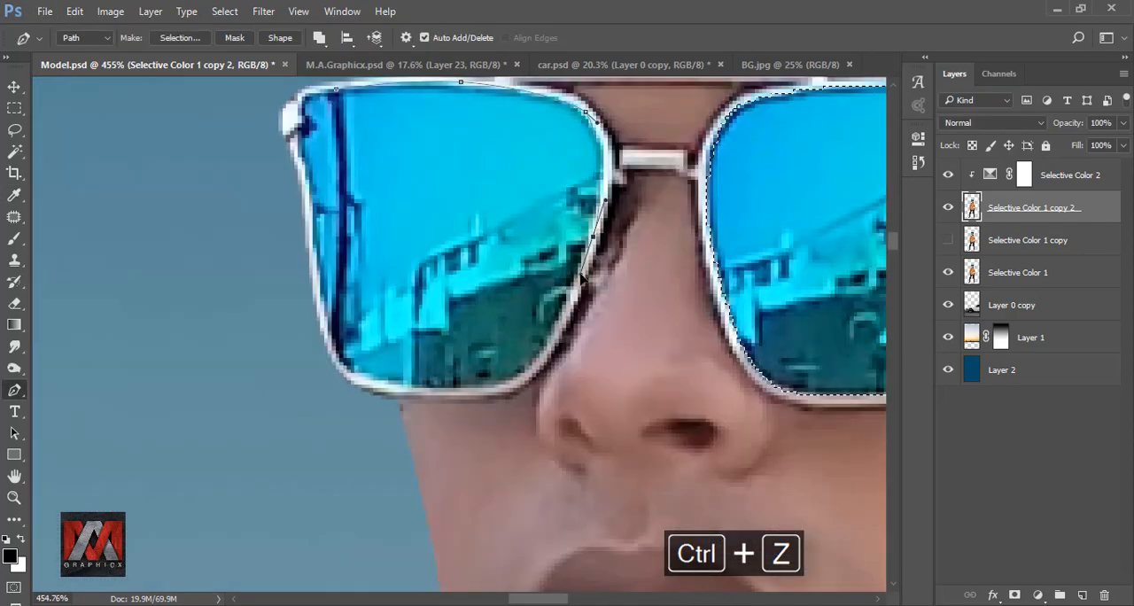
drag(601, 226, 584, 289)
drag(523, 344, 616, 270)
drag(584, 278, 556, 283)
click(490, 276)
drag(428, 224, 514, 324)
key(ctrl+z)
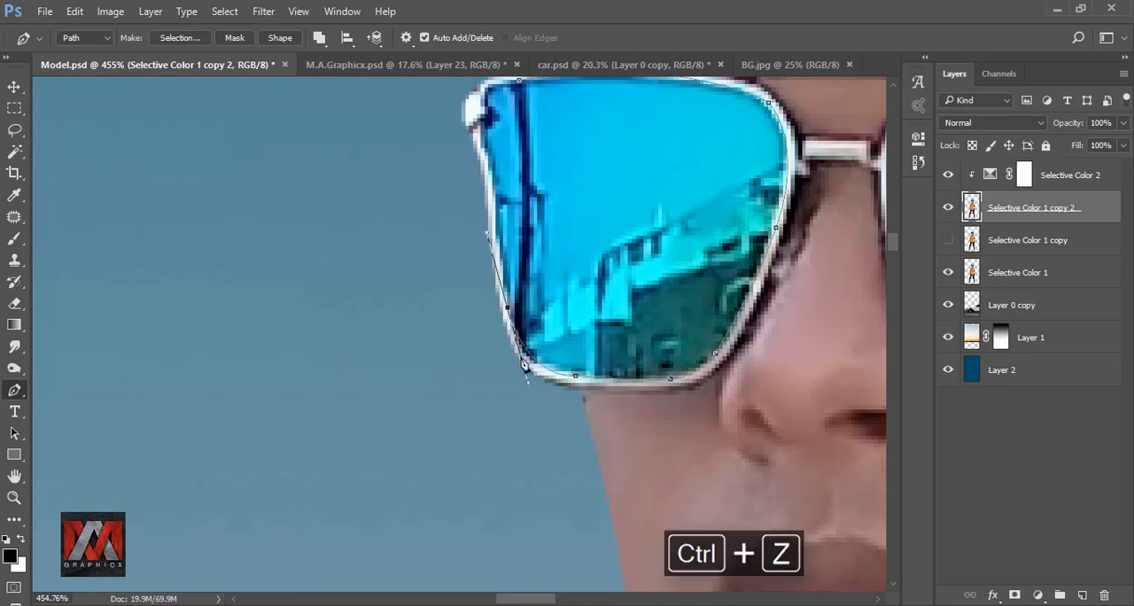
Complete the pen path around the lens's outer edge and hinge corner, and add it to the existing lens selection.
drag(493, 214, 516, 400)
click(512, 353)
click(504, 331)
click(501, 307)
click(508, 300)
click(504, 284)
click(509, 273)
click(518, 269)
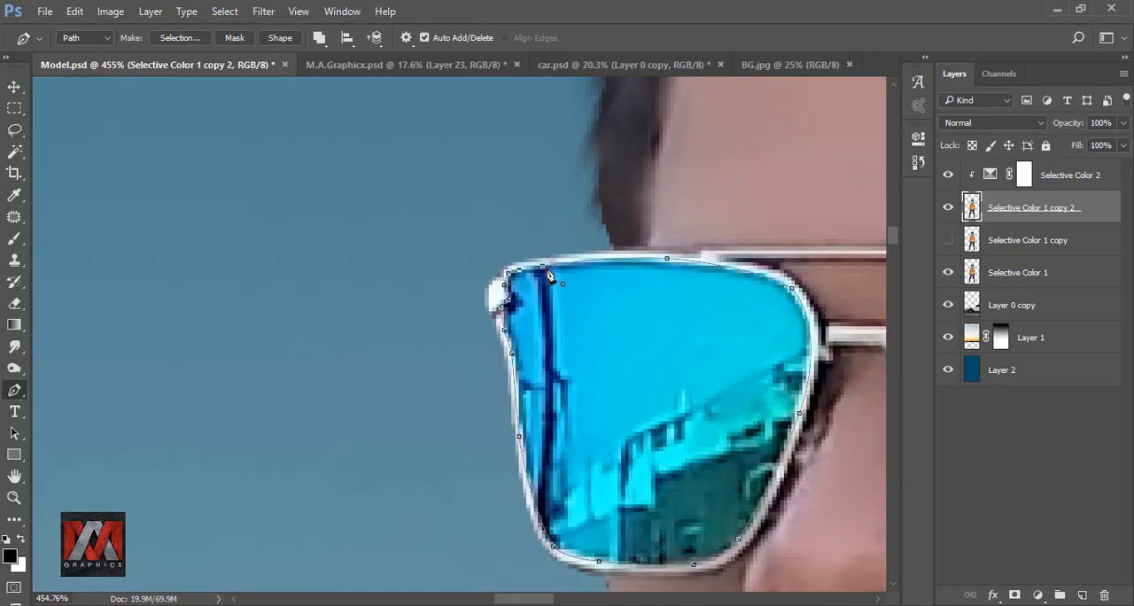
right_click(558, 292)
click(620, 304)
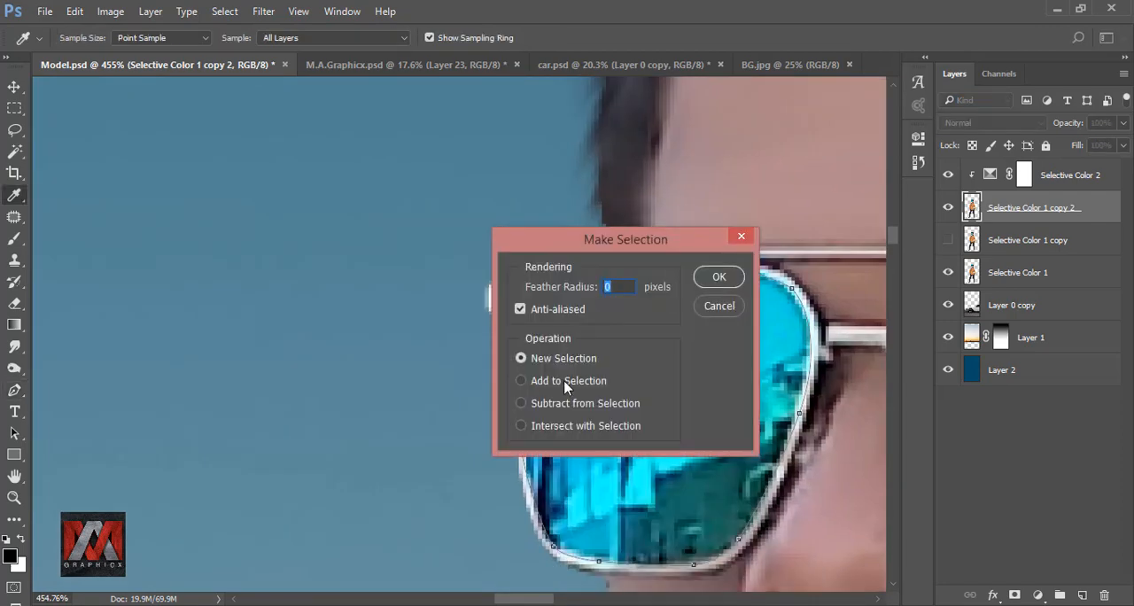
click(718, 277)
Add a clipped Hue/Saturation adjustment for the selected lenses with Colorize enabled and Lightness at -68.
scroll(670, 278, down, 10)
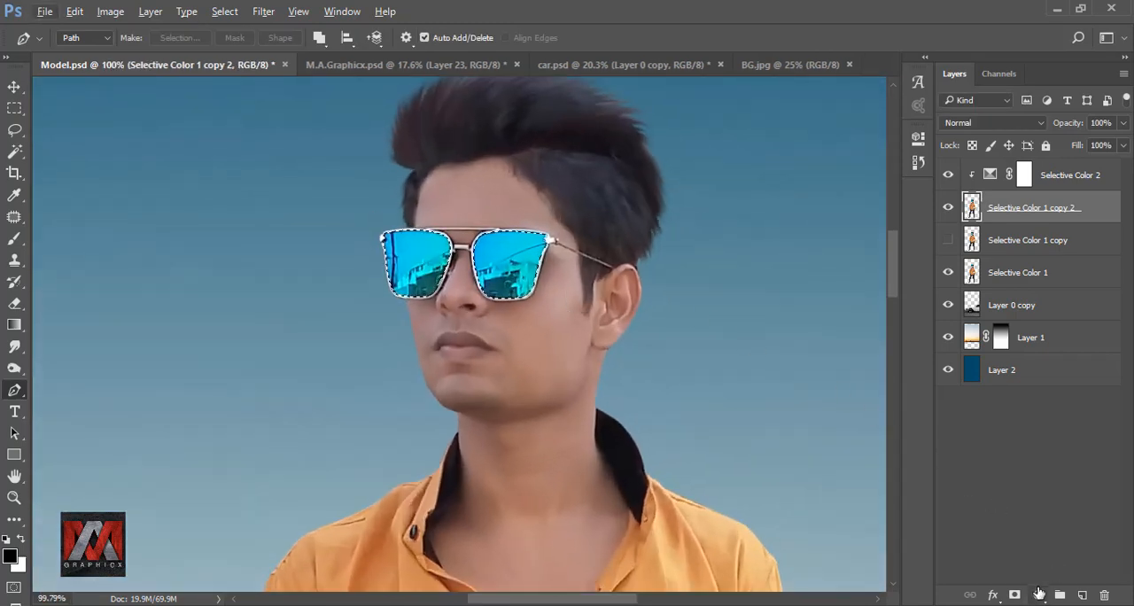
click(1038, 593)
click(1031, 387)
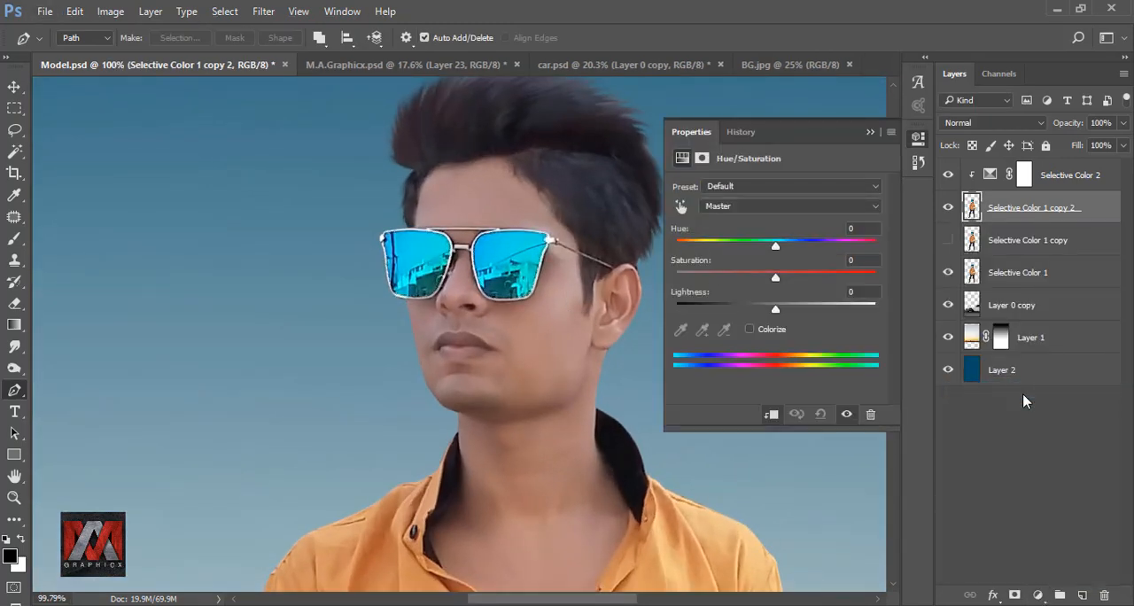
click(750, 330)
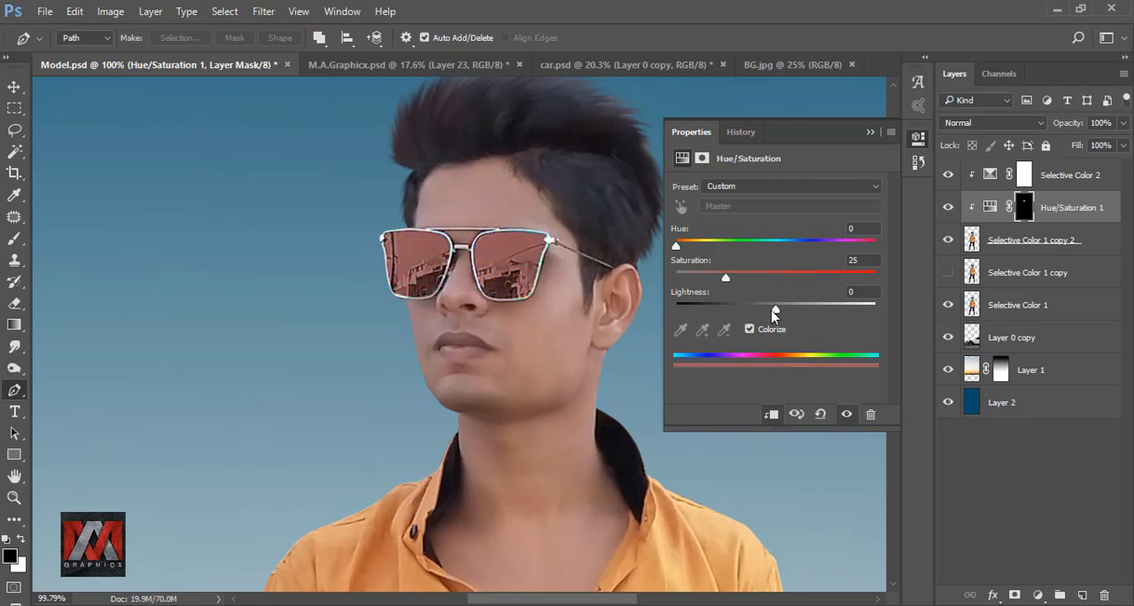
drag(774, 312, 711, 315)
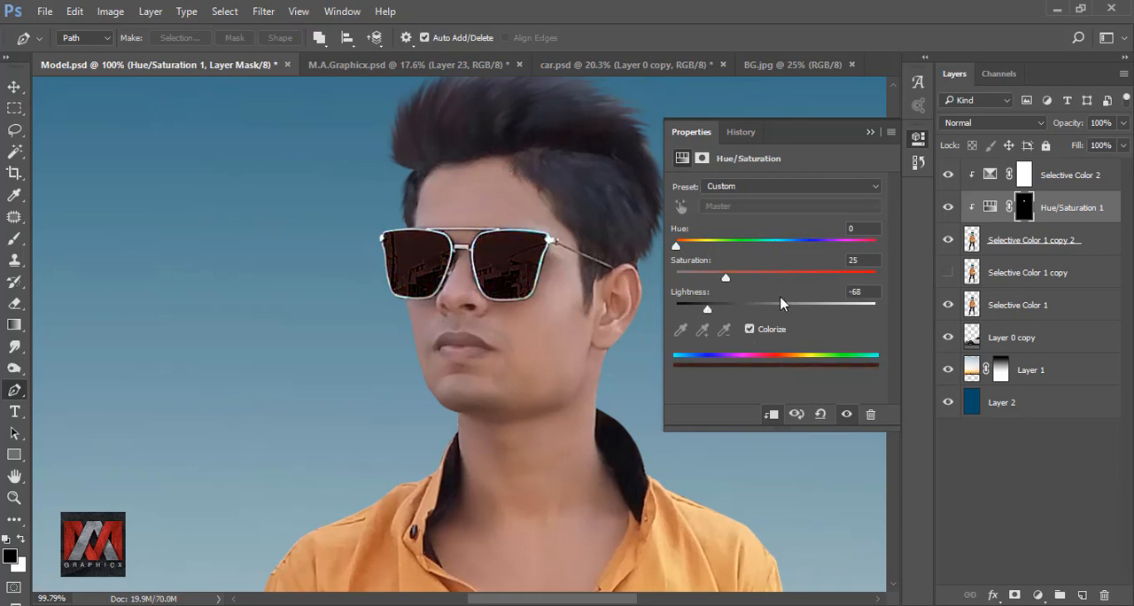
Compare the whole image with and without the Hue/Saturation adjustment on the sunglass lenses.
click(870, 133)
key(ctrl+0)
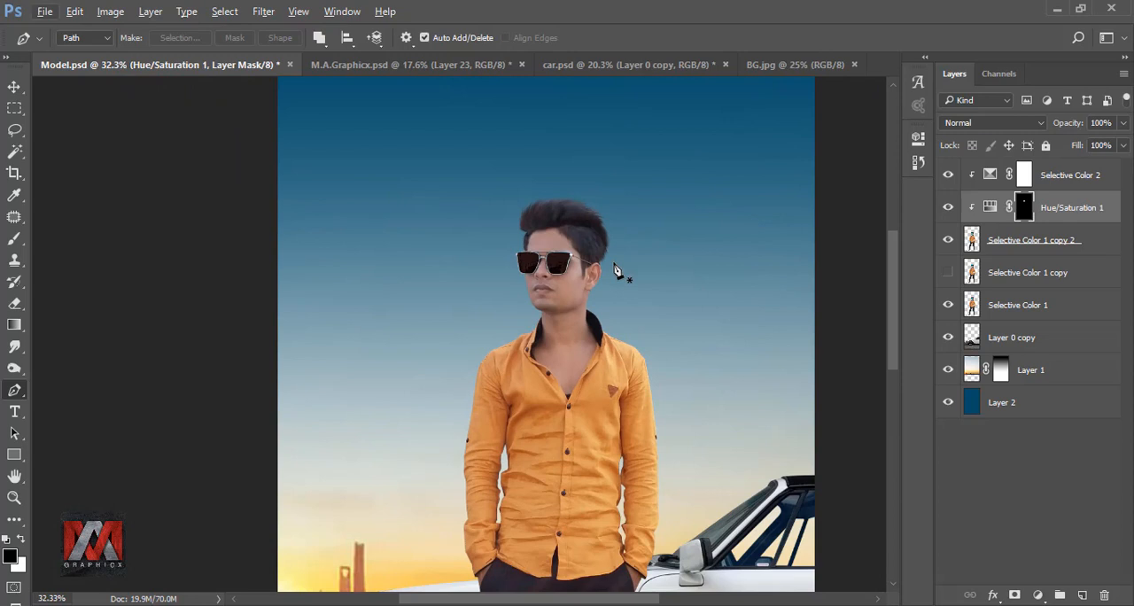
key(ctrl+0)
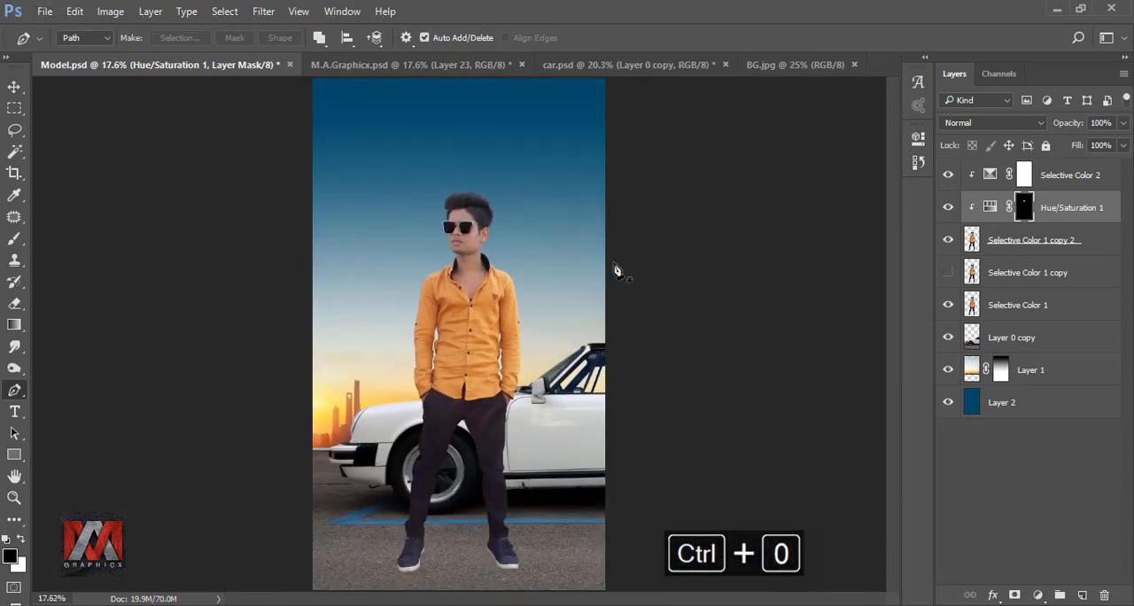
click(945, 207)
click(946, 207)
Add an Inner Shadow to the Selective Color 1 copy 2 layer with Linear Dodge (Add) blending and 13% opacity.
click(971, 239)
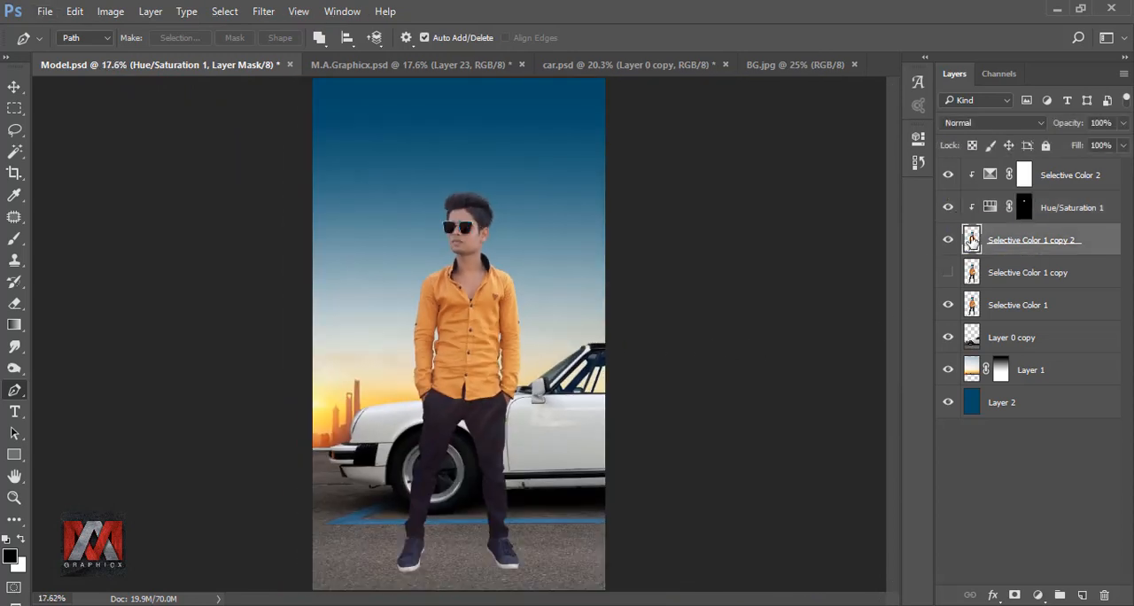
click(994, 594)
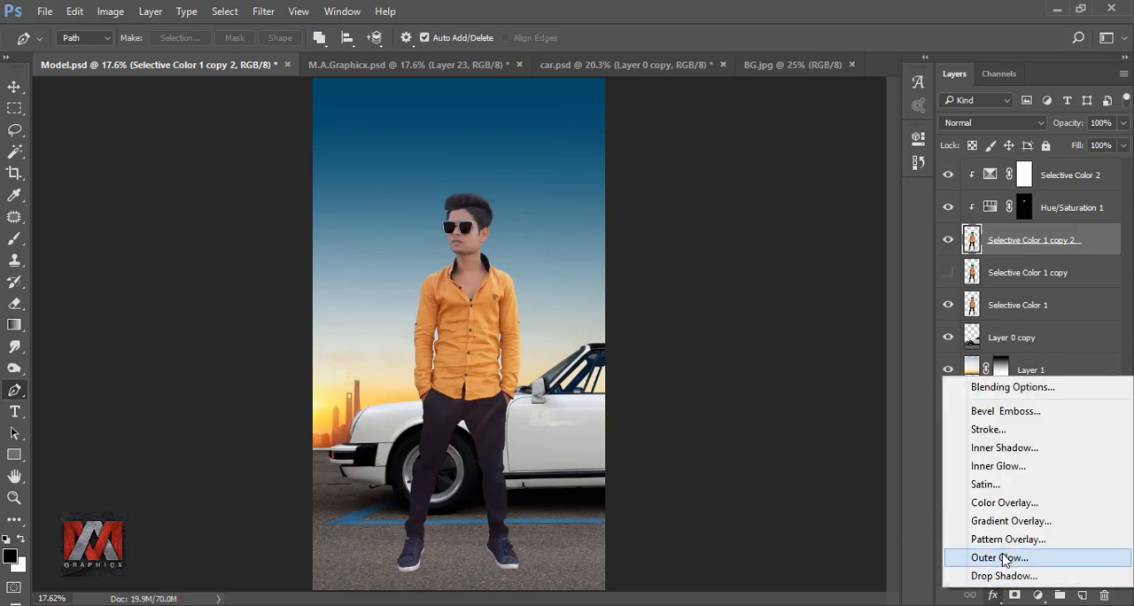
click(1067, 450)
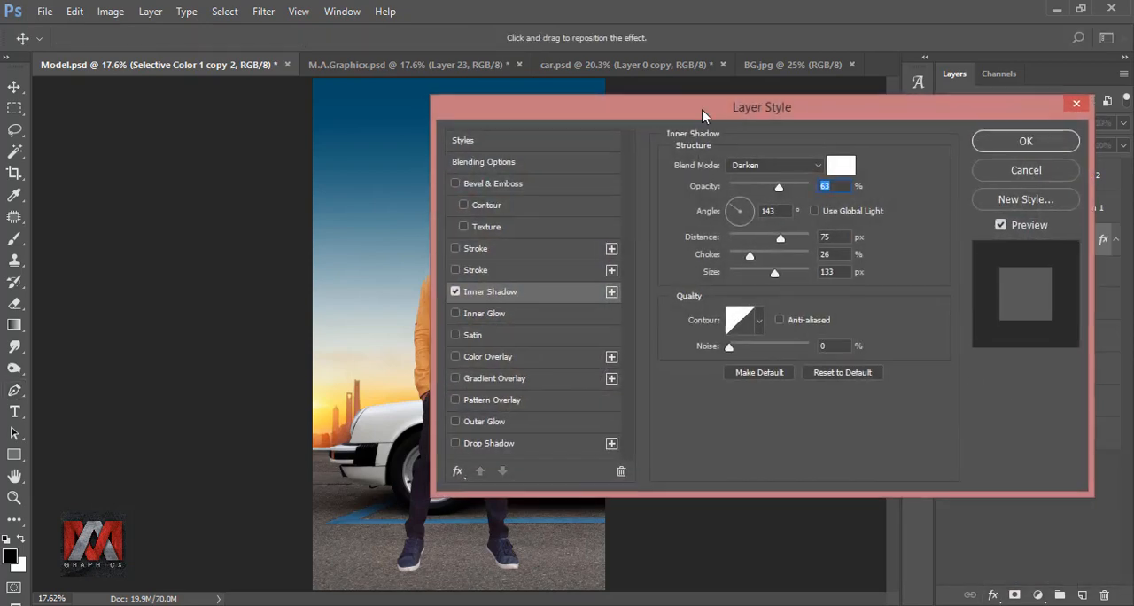
drag(701, 109, 881, 127)
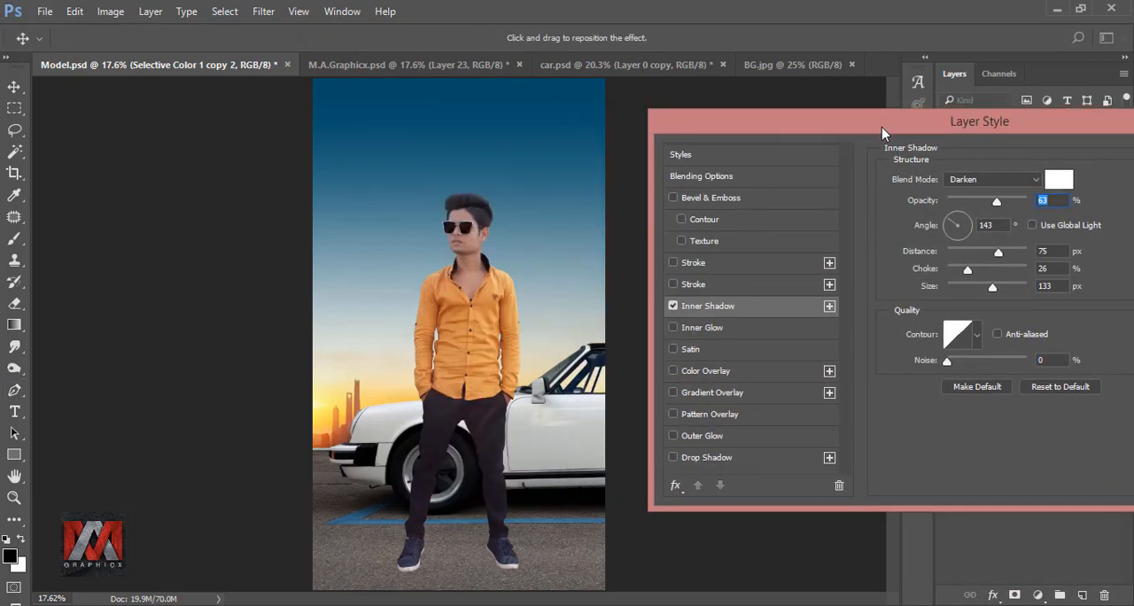
click(980, 182)
click(1010, 323)
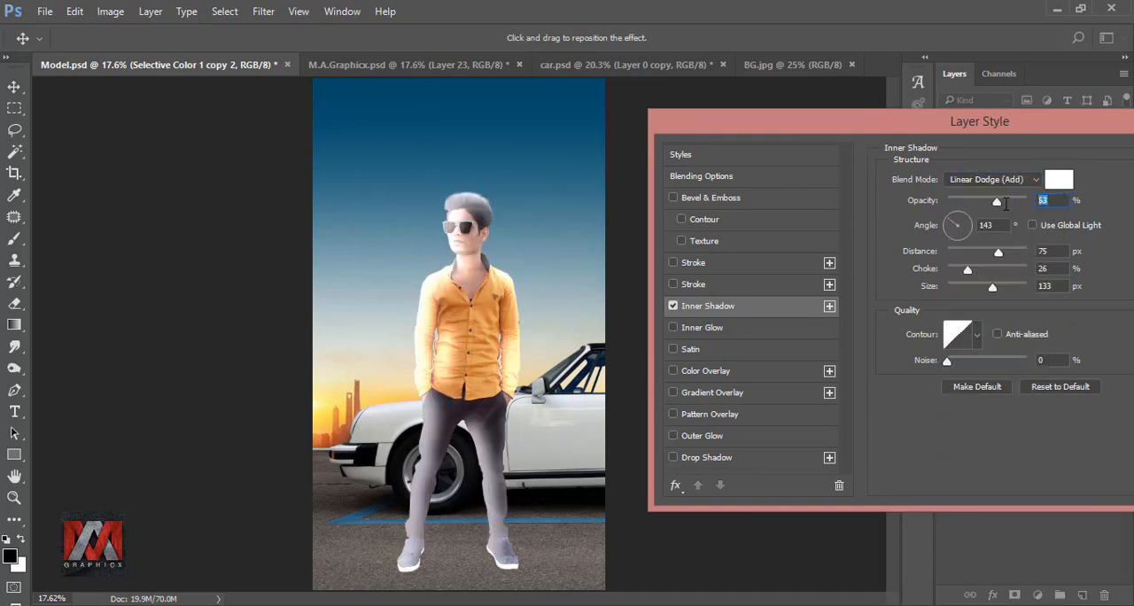
text(3)
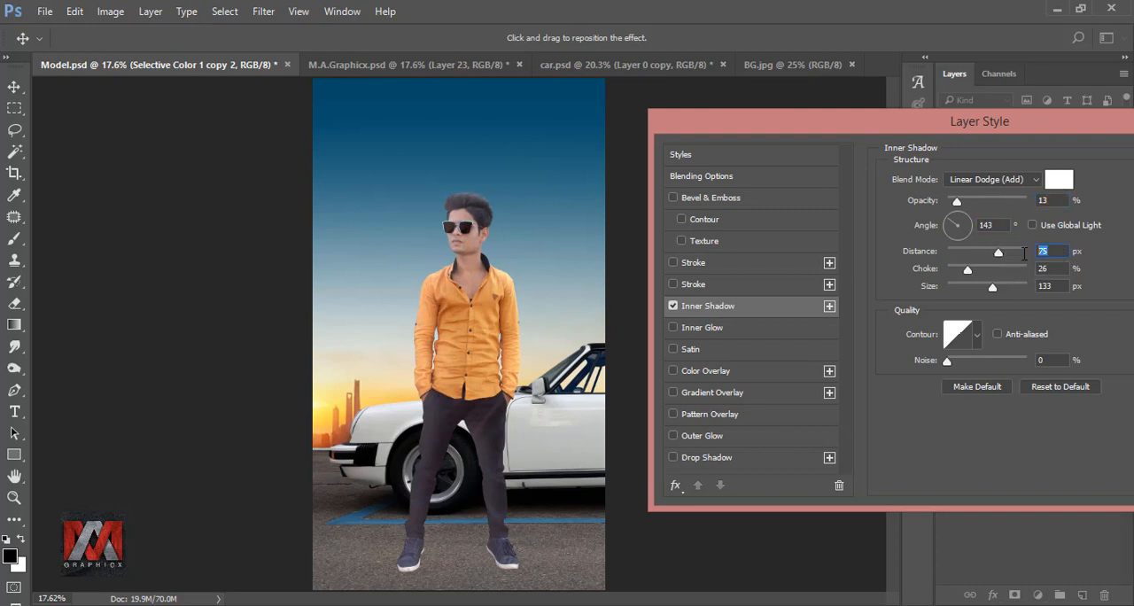
text(13)
Set the Inner Shadow's distance to 13 px, choke to 0% and size to 24 px, and apply the layer style.
key(Tab)
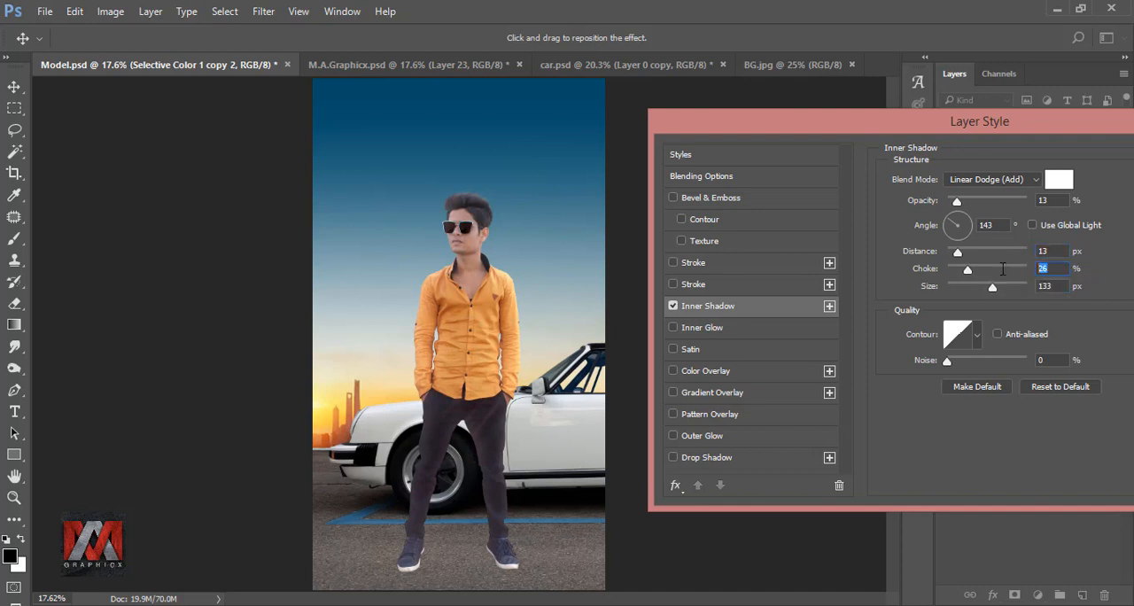
text(0)
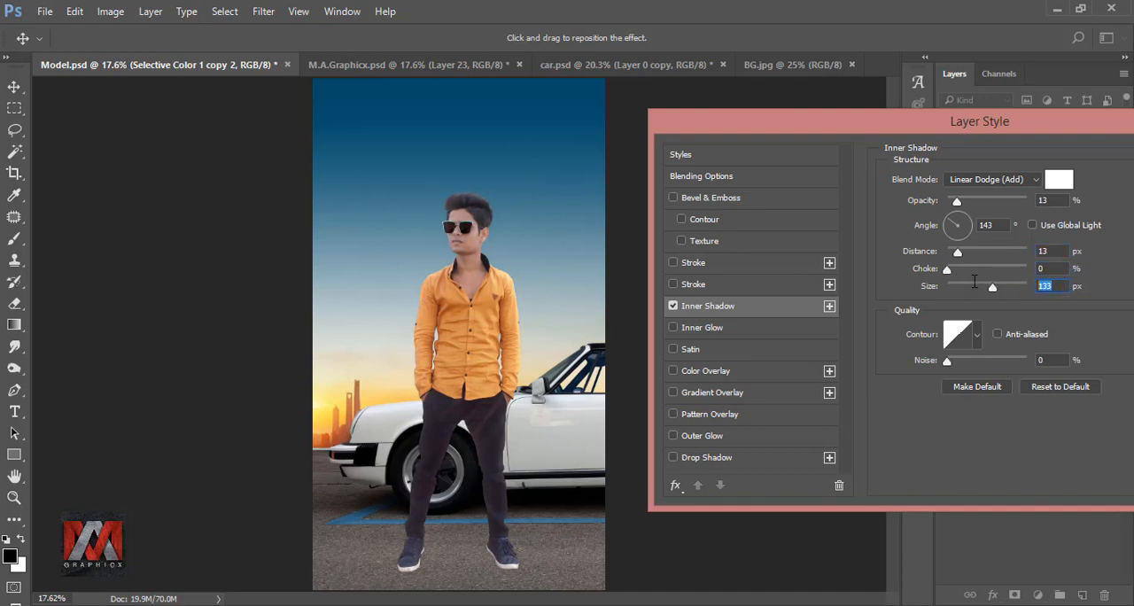
text(24)
drag(926, 124, 645, 132)
click(963, 157)
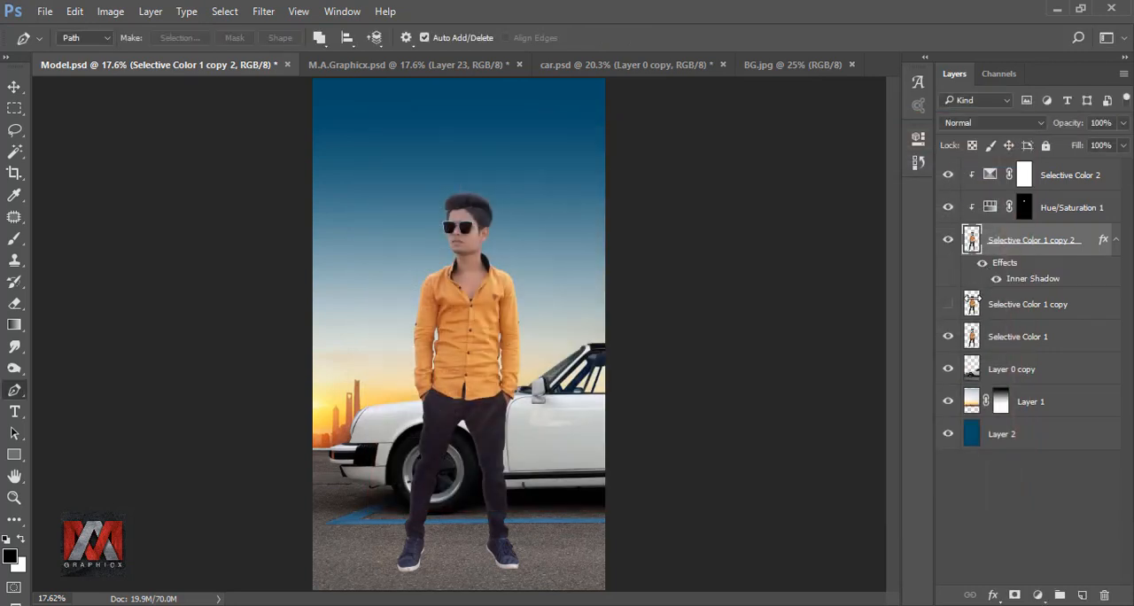
Create a new layer above Selective Color 1 copy and select a pen-drawn shadow shape running from the car-front-side shoe to the ground's lower edge.
click(978, 304)
click(1082, 594)
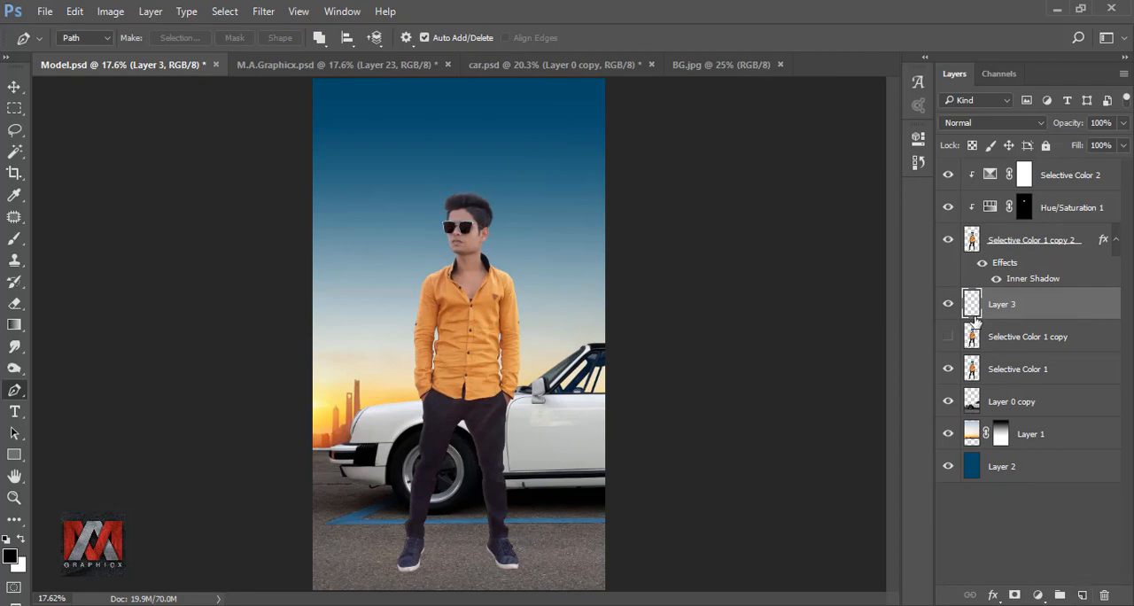
scroll(423, 561, up, 5)
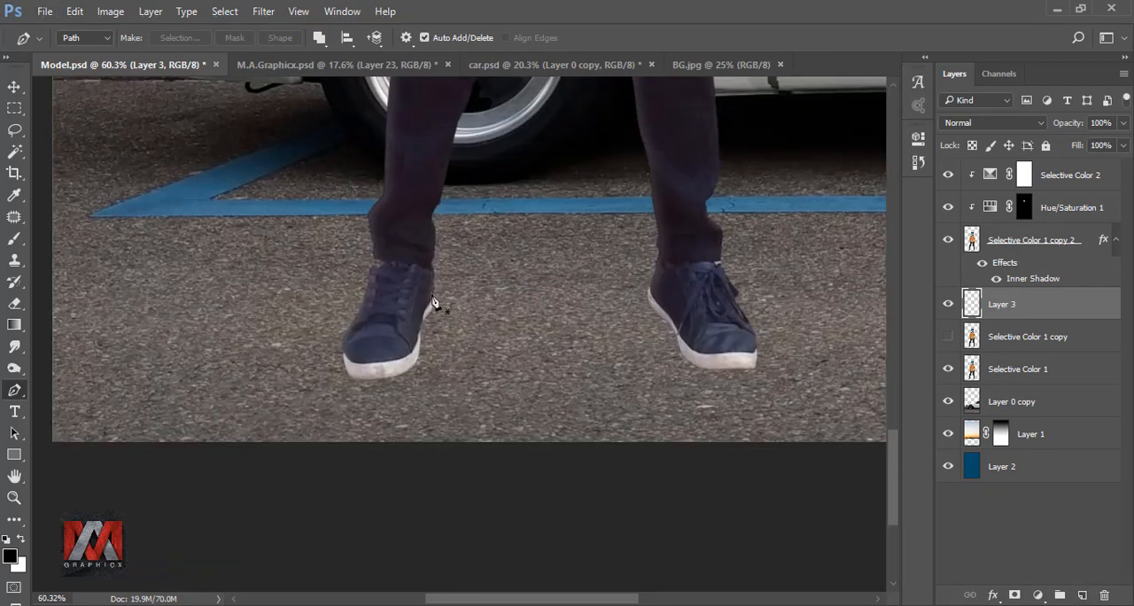
click(432, 294)
drag(697, 442, 675, 460)
click(419, 405)
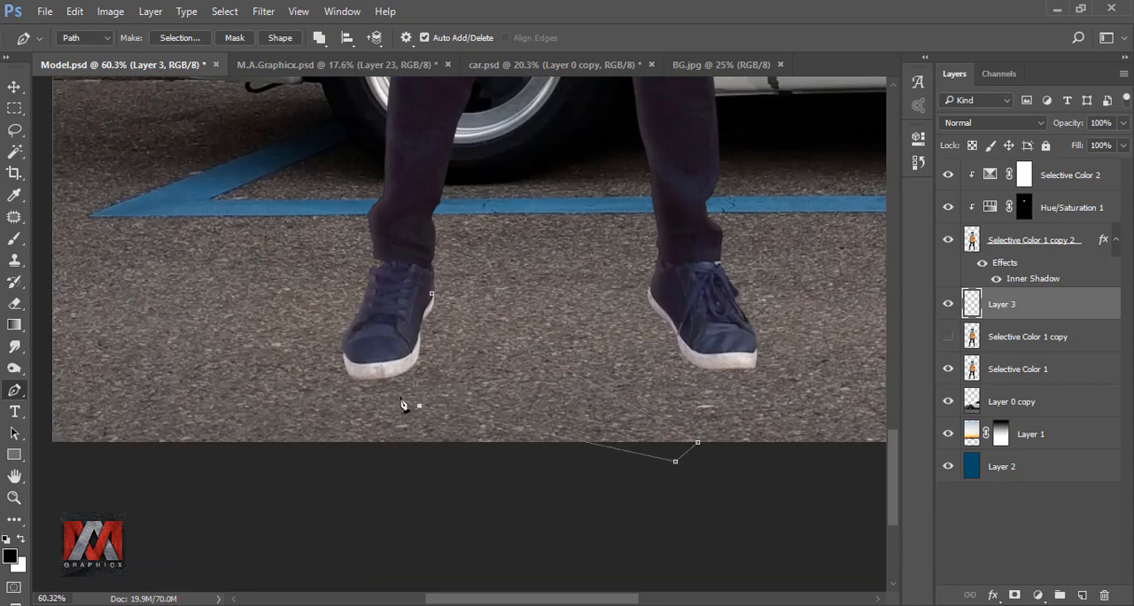
drag(396, 329, 395, 314)
right_click(434, 306)
click(501, 299)
click(698, 285)
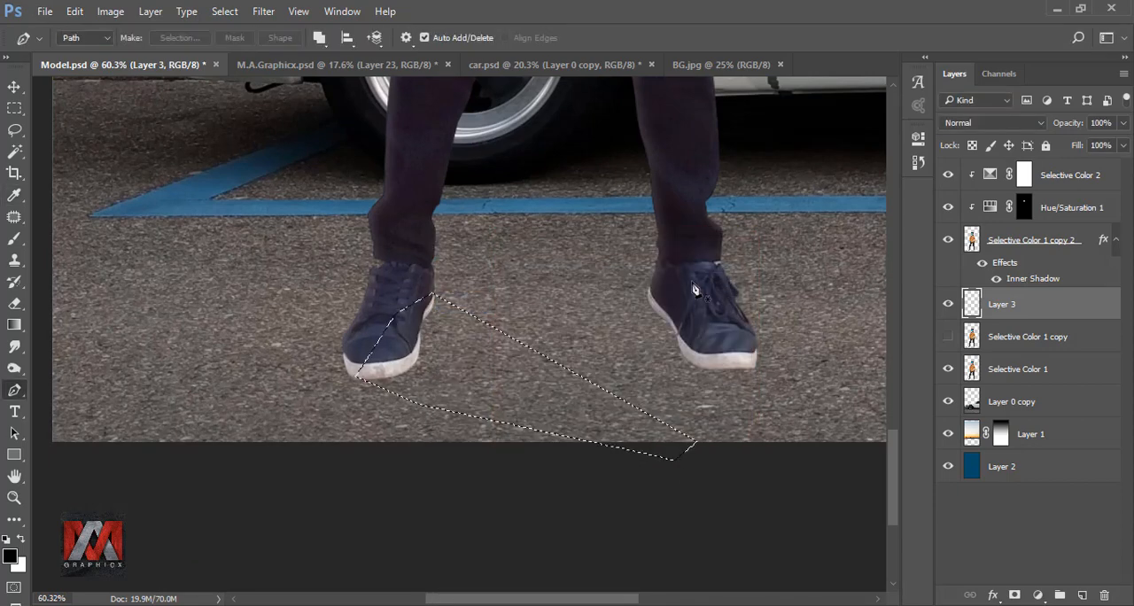
Fill the shadow-shaped selection on Layer 3 with black and deselect it.
key(shift+F5)
click(963, 174)
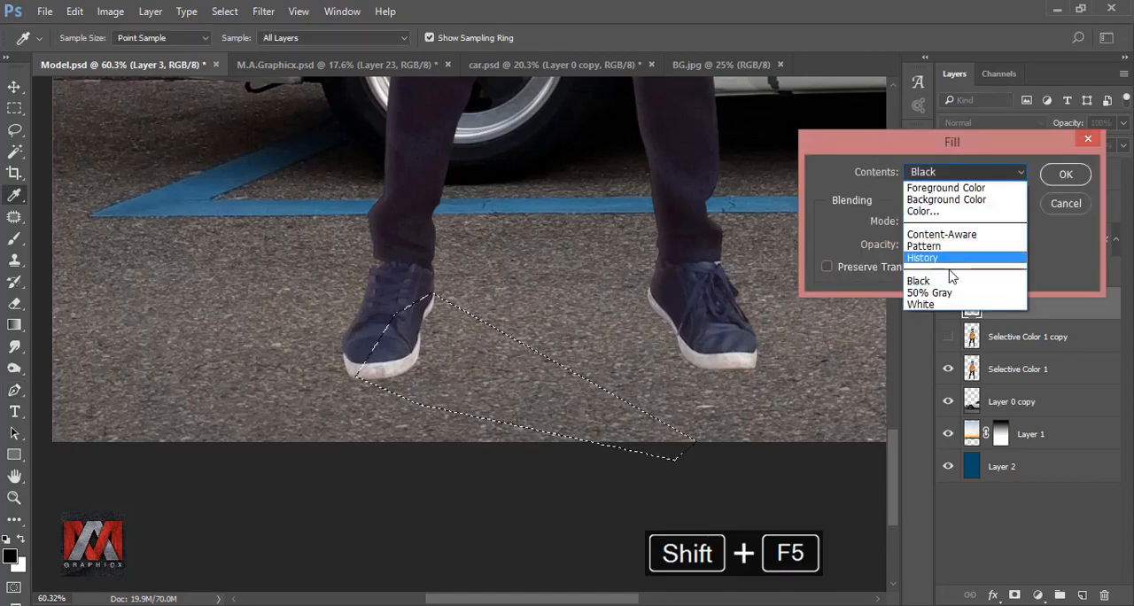
click(999, 280)
click(1065, 174)
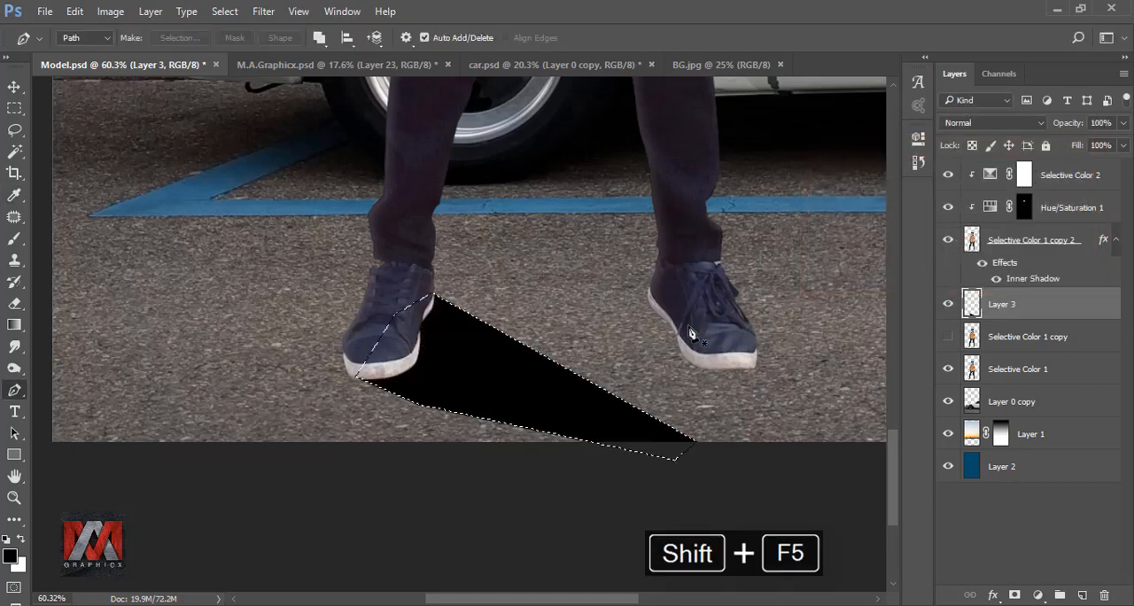
key(ctrl+d)
Soften the black shoe shadow on Layer 3 with a Gaussian Blur.
scroll(506, 362, down, 4)
key(ctrl+0)
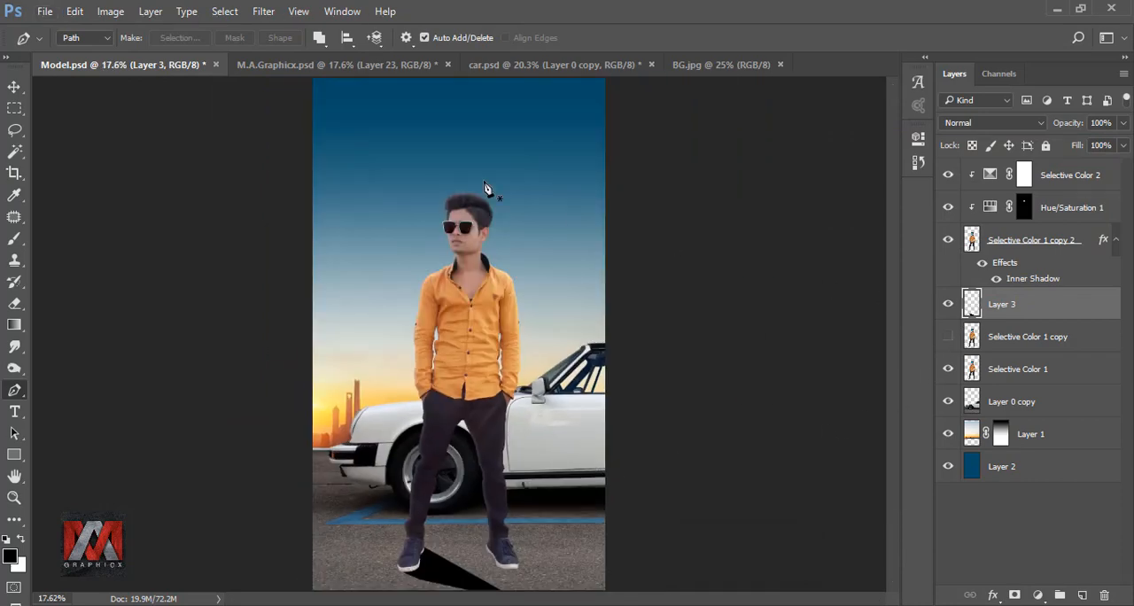
click(263, 12)
mouse_move(404, 195)
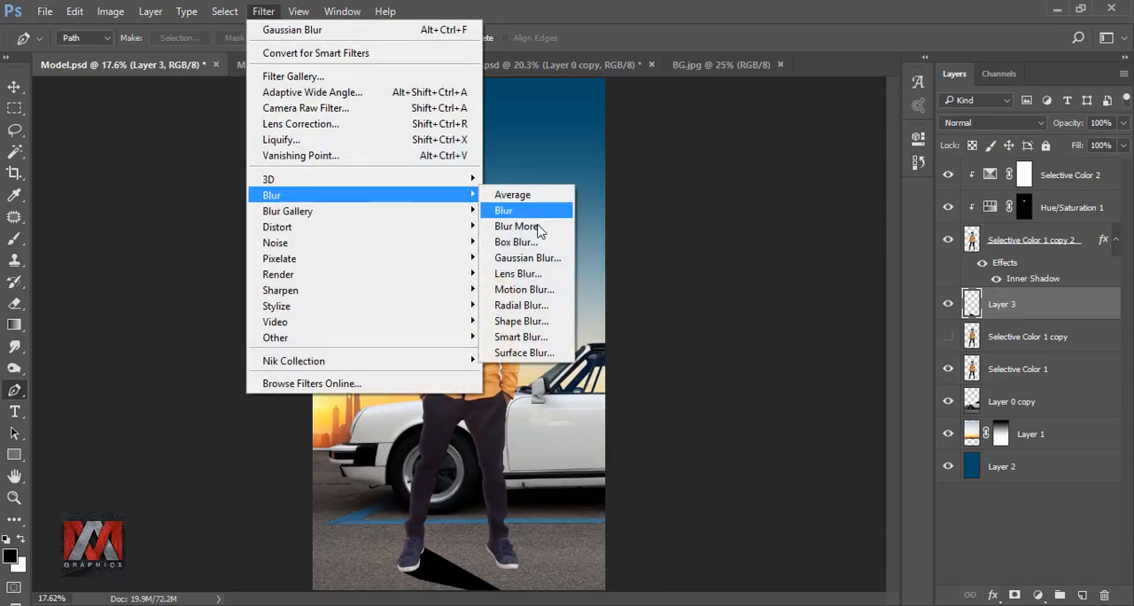
click(544, 257)
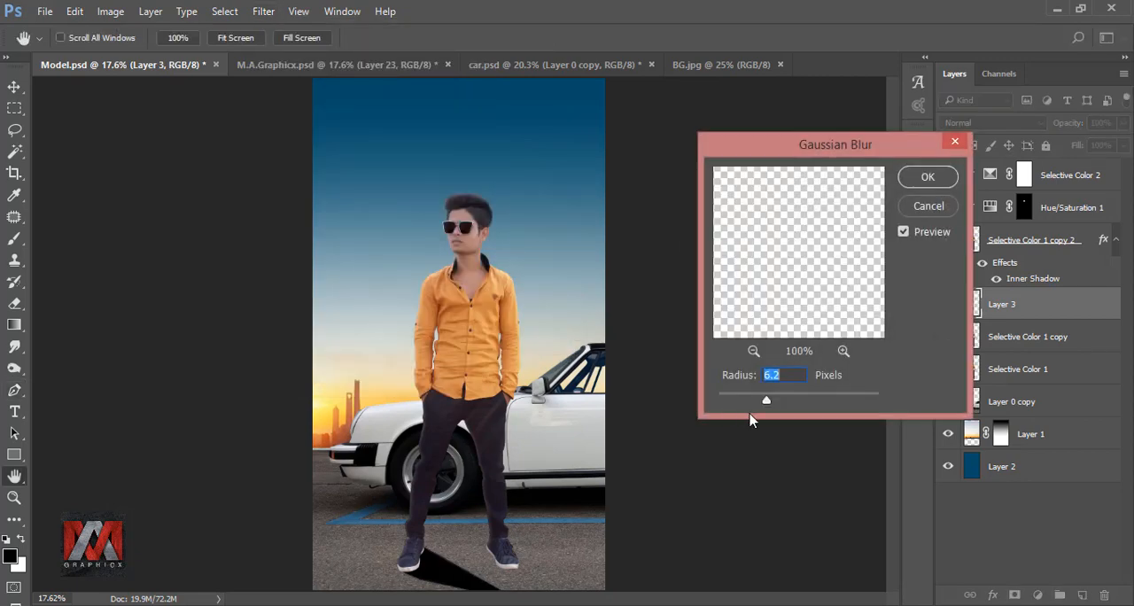
drag(767, 404, 772, 405)
click(921, 182)
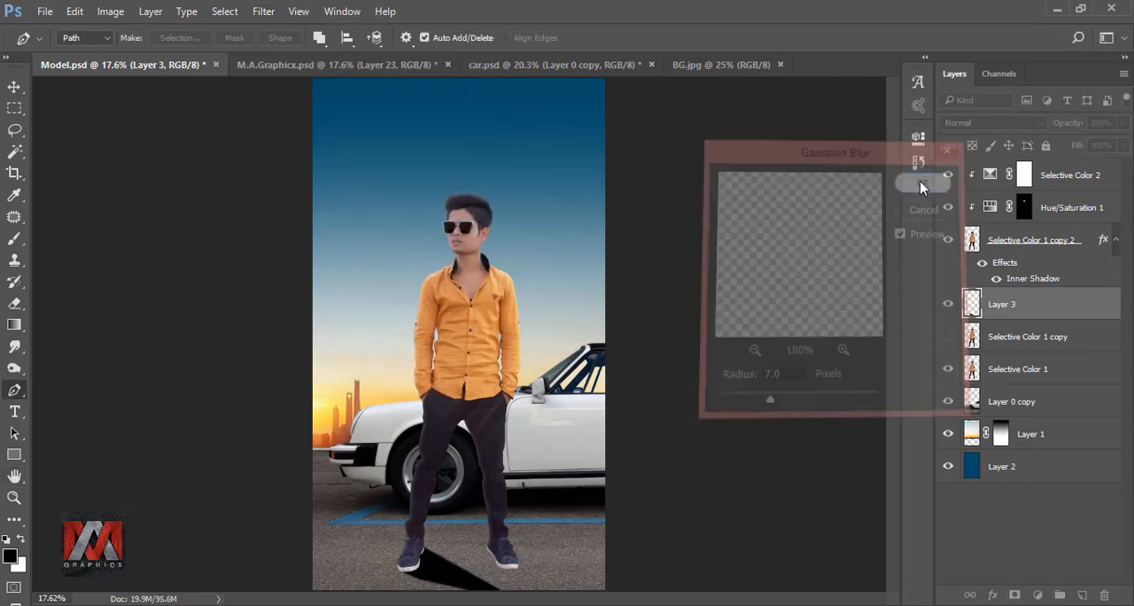
Add a layer mask to Layer 3 and fade the far end of the shadow with gradients.
click(1015, 595)
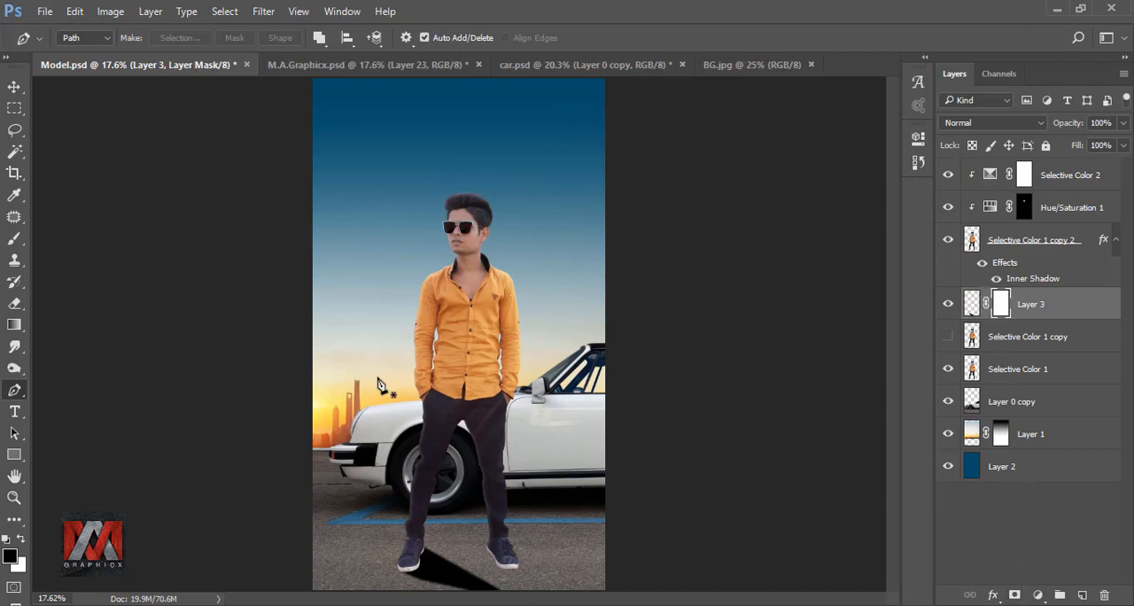
click(15, 325)
scroll(471, 565, up, 4)
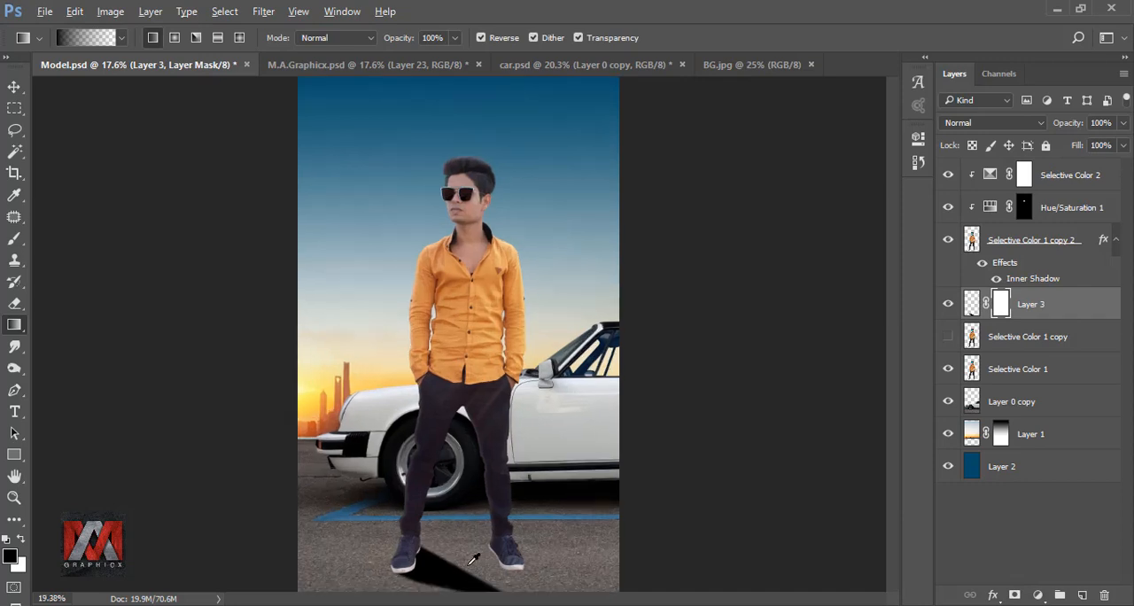
drag(573, 546, 563, 393)
drag(318, 387, 531, 469)
drag(323, 370, 506, 462)
key(ctrl+0)
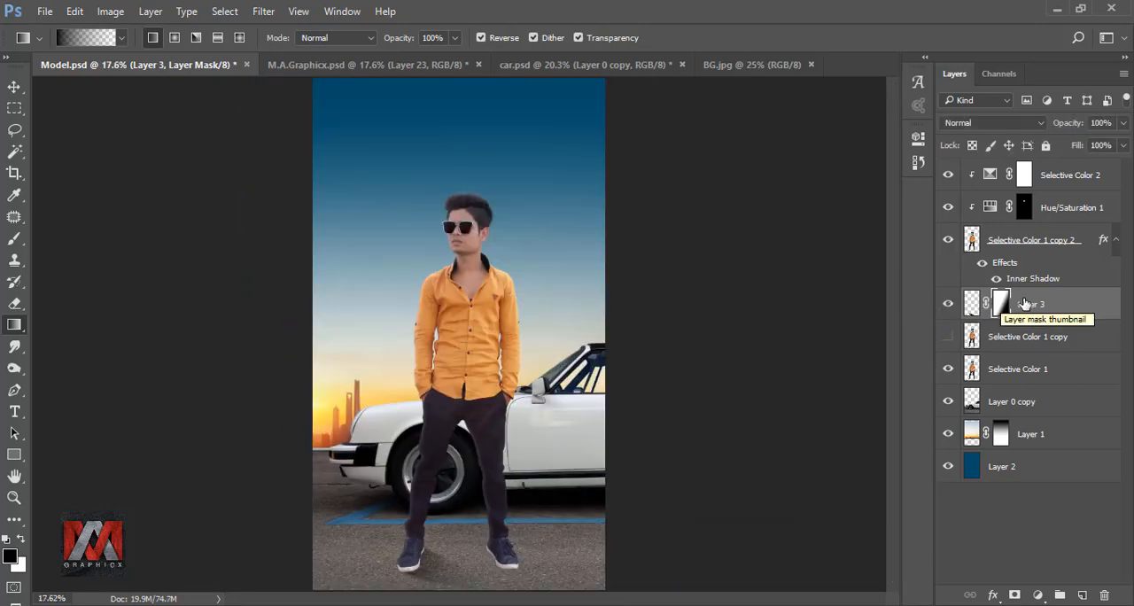
Duplicate the Layer 3 shadow and move the copy beneath the model's other shoe.
click(972, 304)
key(ctrl+j)
scroll(491, 534, up, 5)
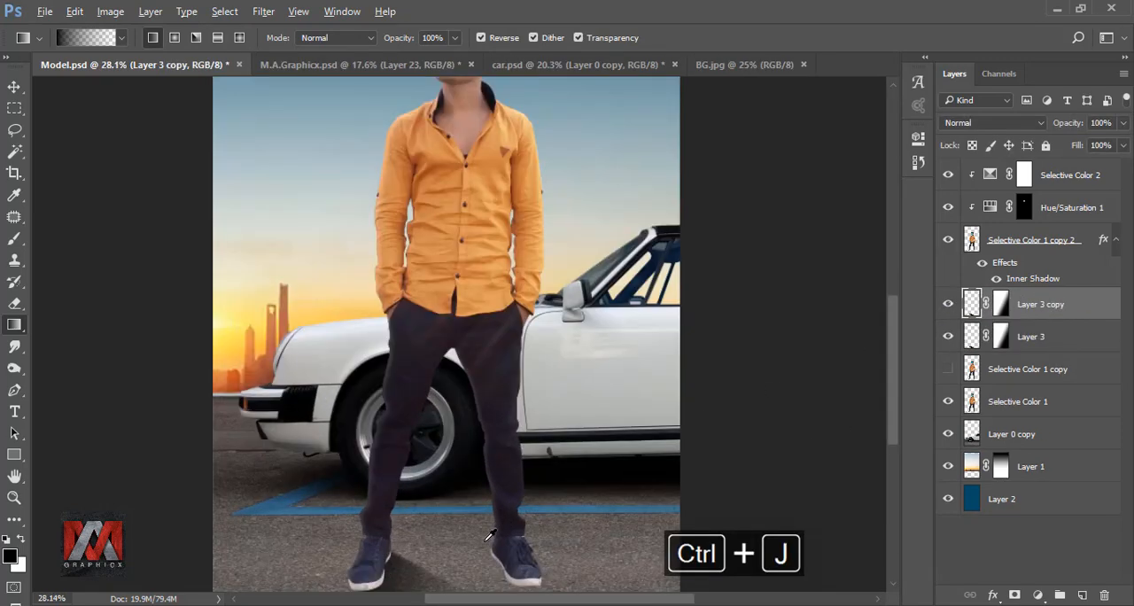
key(ctrl+t)
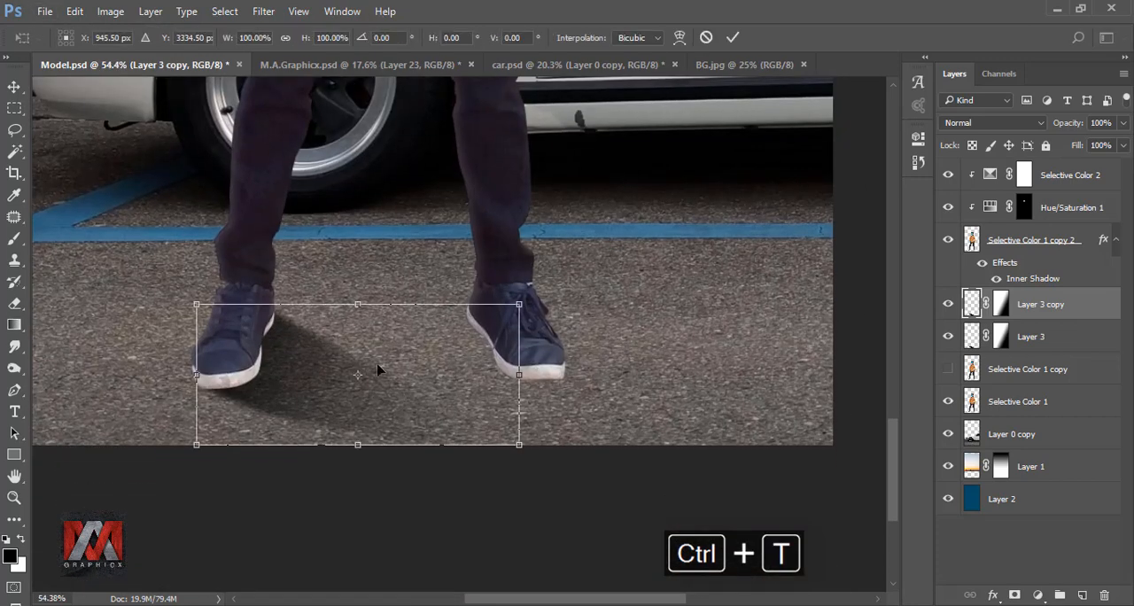
drag(304, 347, 547, 345)
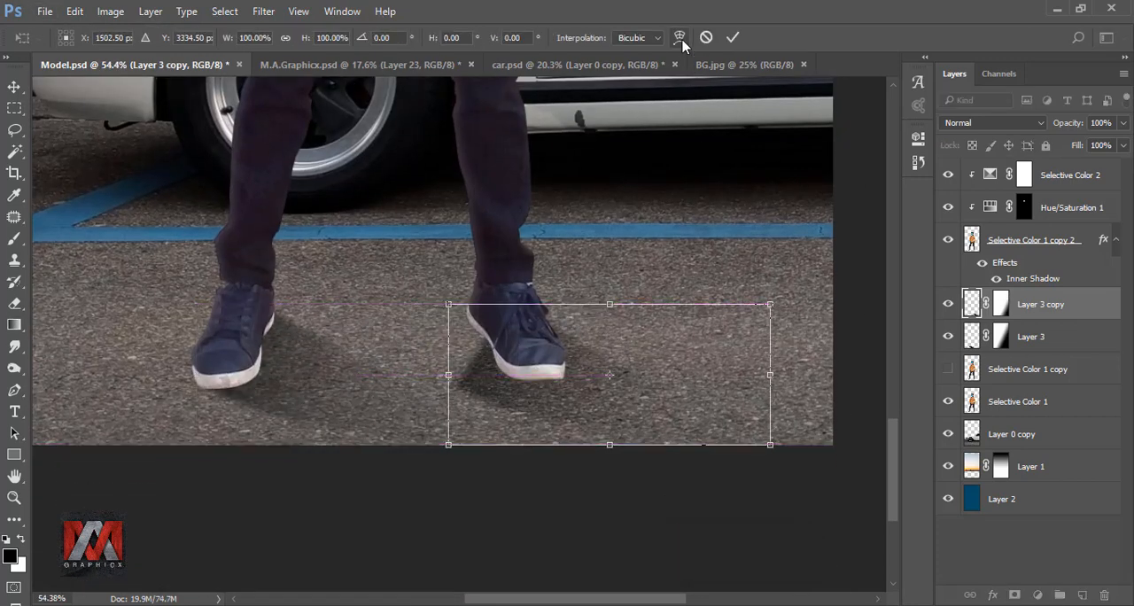
Warp the copied shadow to fit the shoe's sole and skew it vertically by about 11.28 degrees.
click(678, 37)
drag(473, 362, 513, 344)
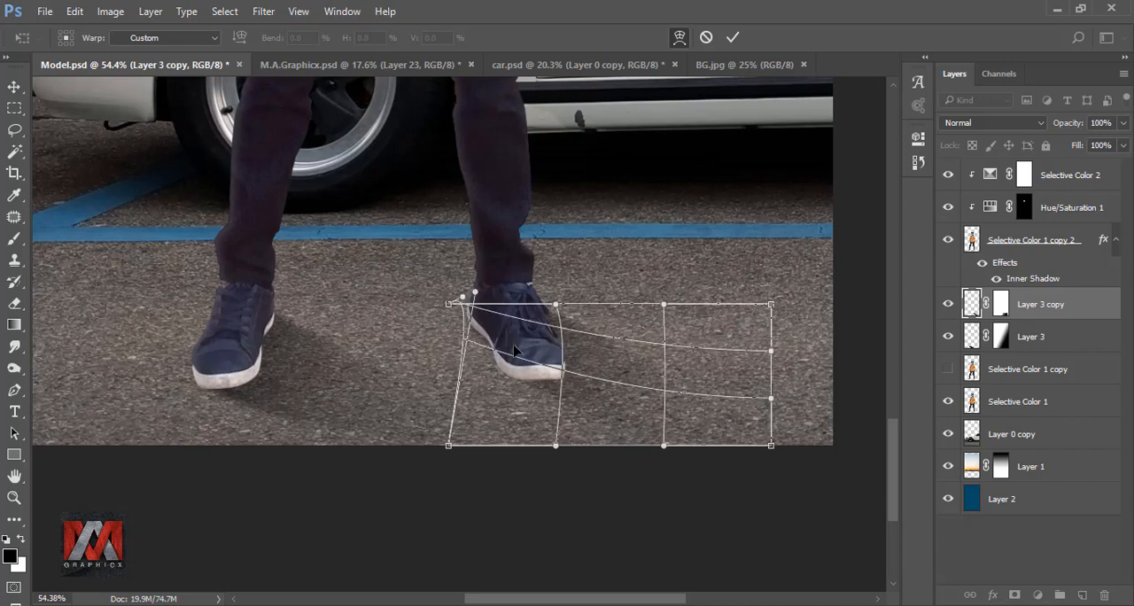
click(733, 37)
key(ctrl+t)
drag(769, 380, 768, 438)
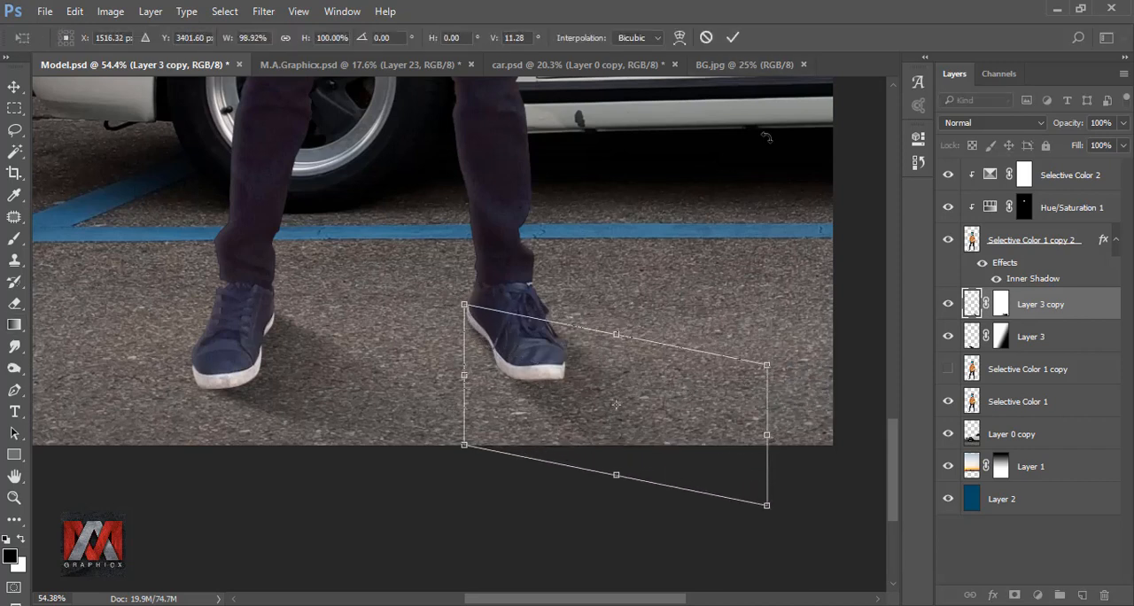
click(732, 38)
Compare the whole image with and without the copied shoe shadow.
key(g)
key(ctrl+0)
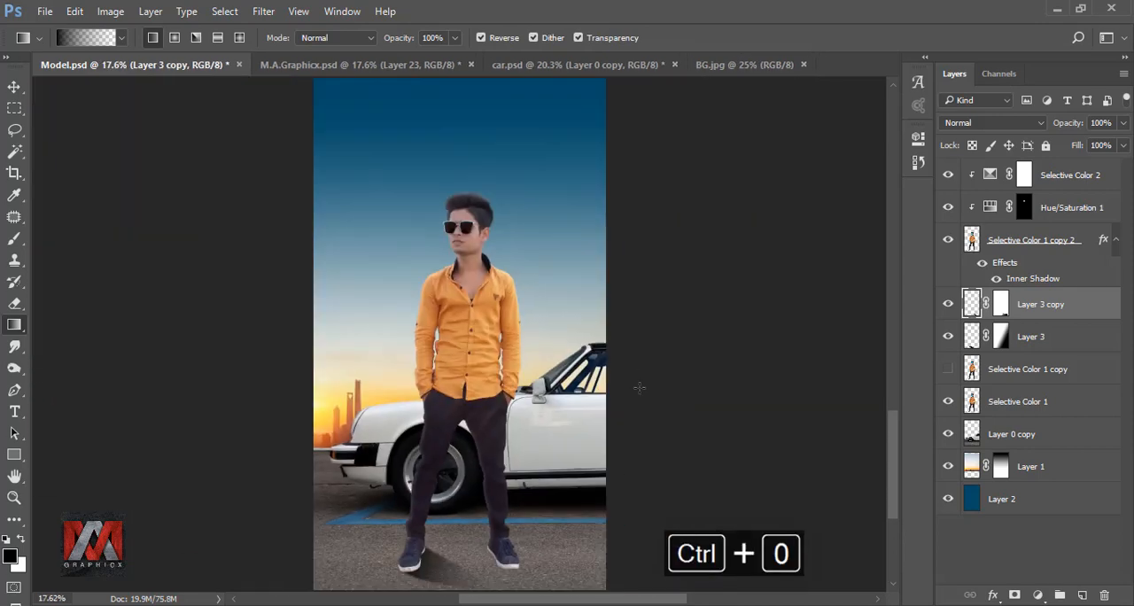
click(947, 305)
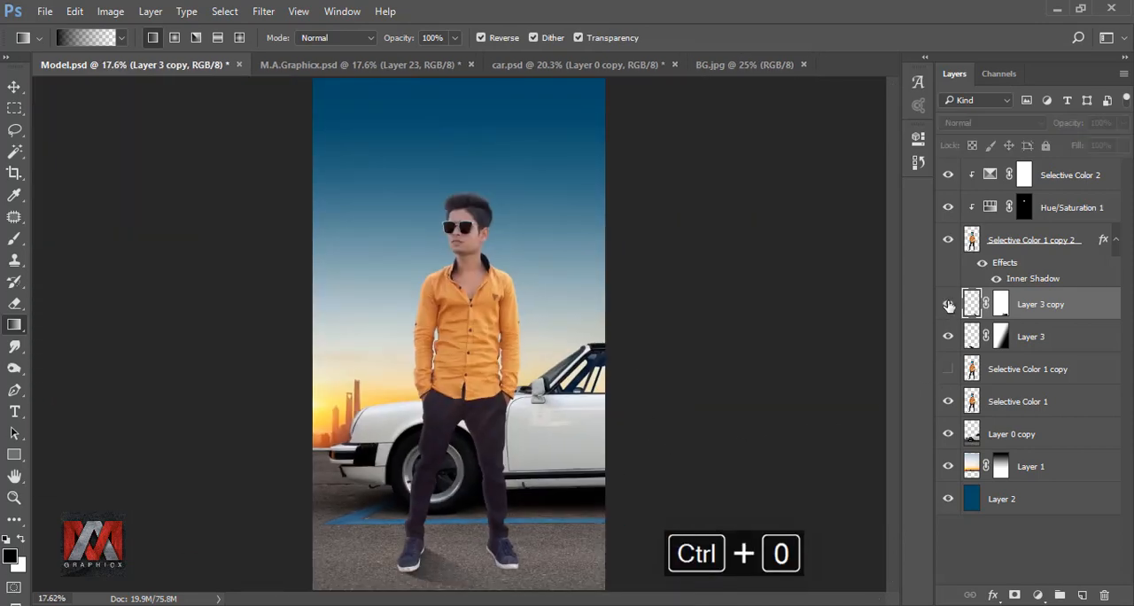
click(947, 305)
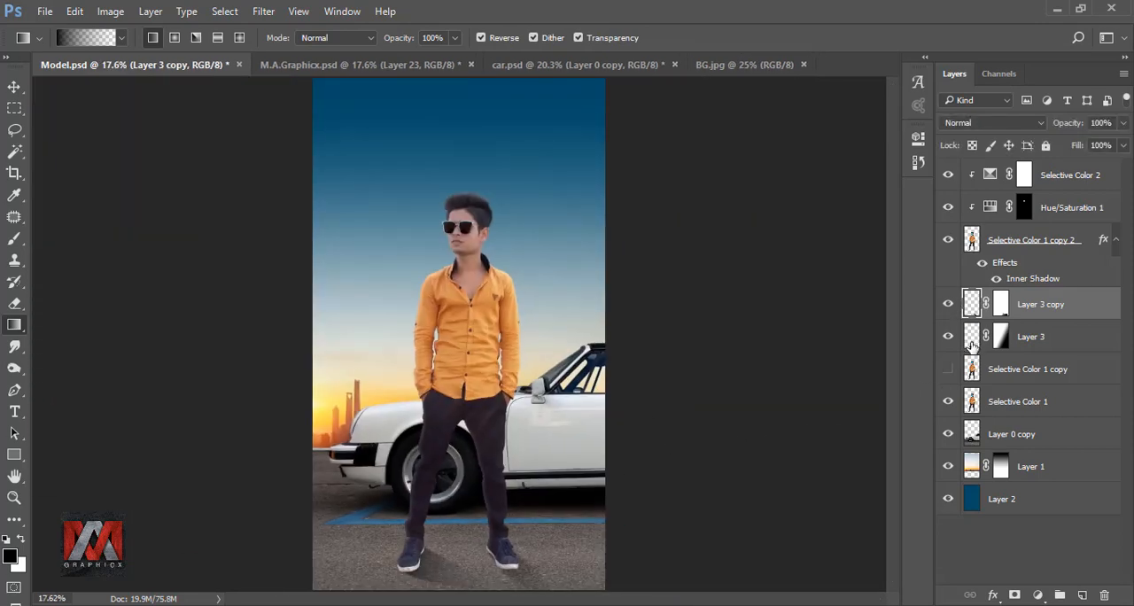
Add a new layer above Selective Color 1 copy and paint black contact shadow along the first shoe's sole at 64% brush opacity.
click(972, 368)
click(1082, 595)
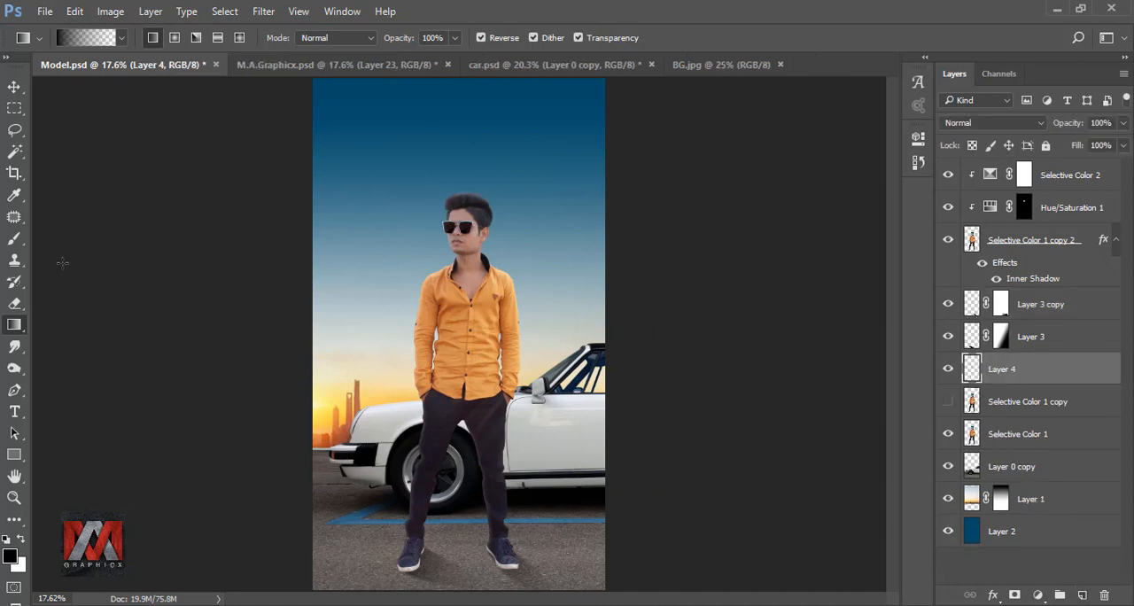
key(b)
scroll(442, 540, up, 5)
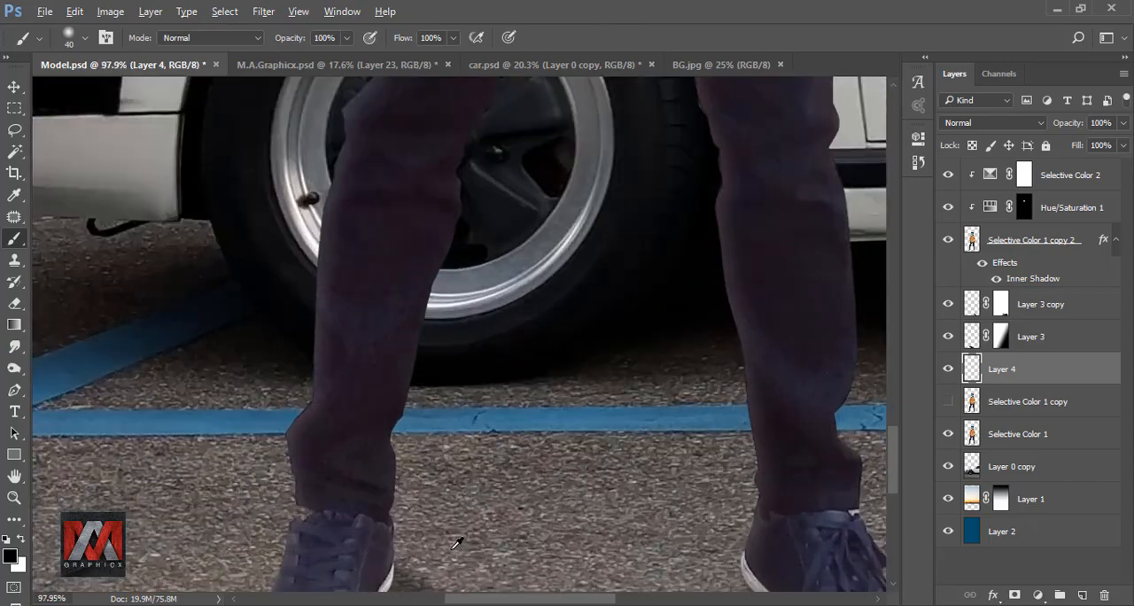
scroll(457, 542, up, 2)
drag(346, 38, 319, 57)
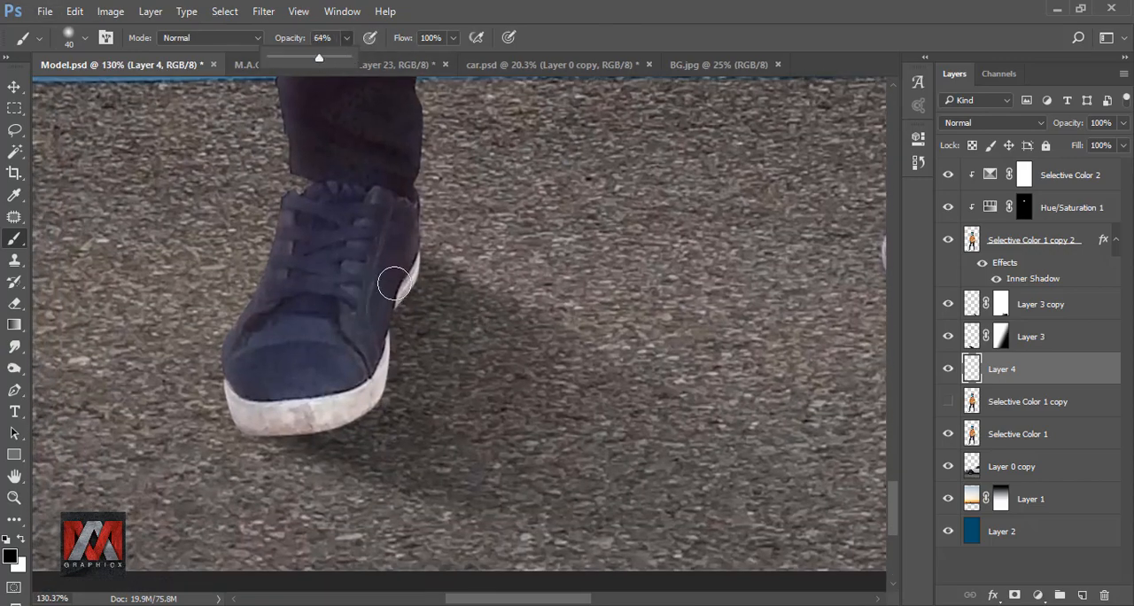
mouse_move(395, 283)
mouse_down()
mouse_move(372, 385)
mouse_move(292, 421)
mouse_move(252, 418)
mouse_up()
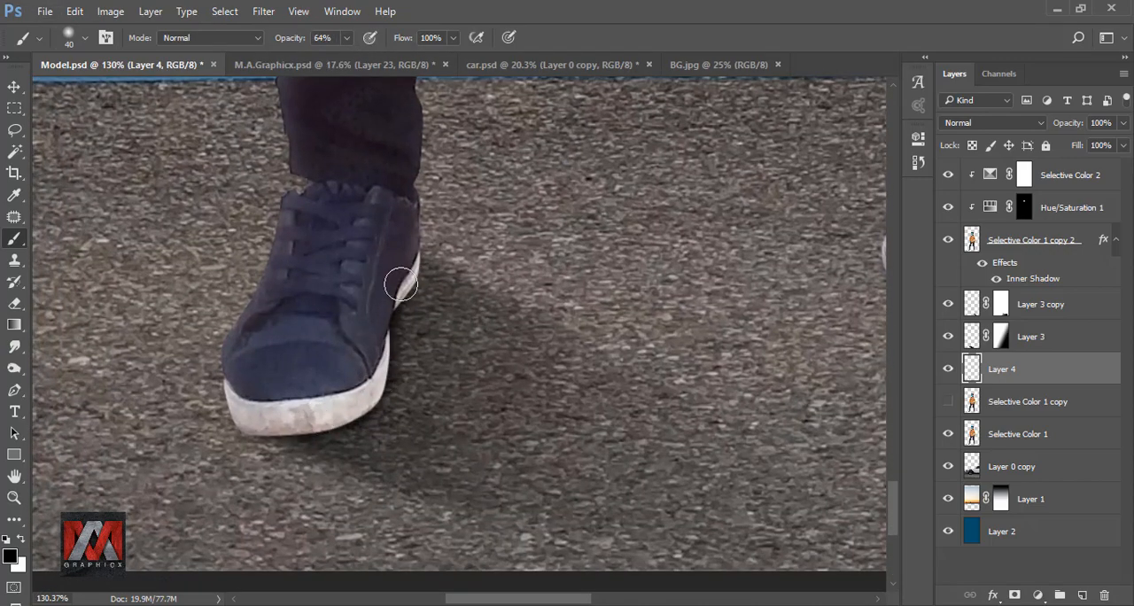
Paint the black contact shadow along the sole of the model's other shoe on Layer 4.
scroll(524, 342, right, 5)
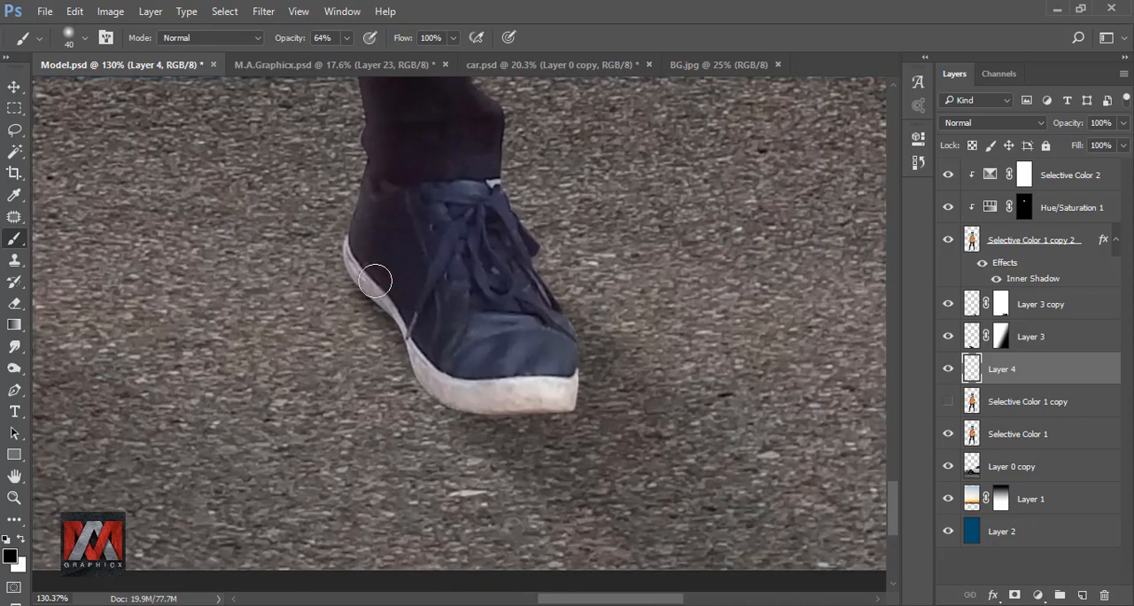
mouse_move(375, 279)
mouse_down()
mouse_move(410, 313)
mouse_move(429, 373)
mouse_move(496, 404)
mouse_up()
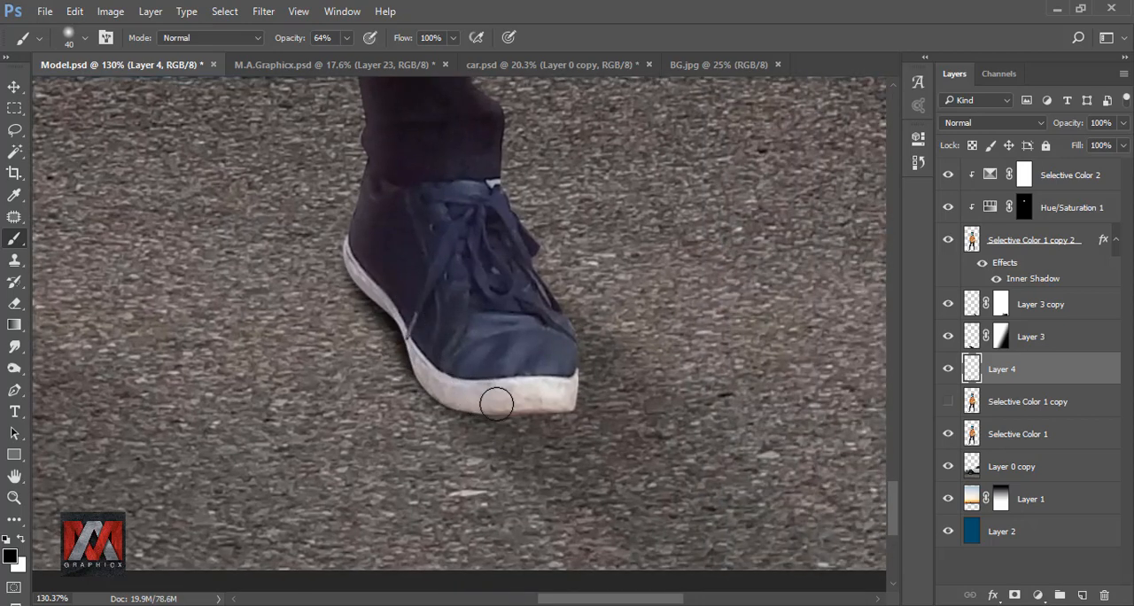
scroll(568, 340, down, 3)
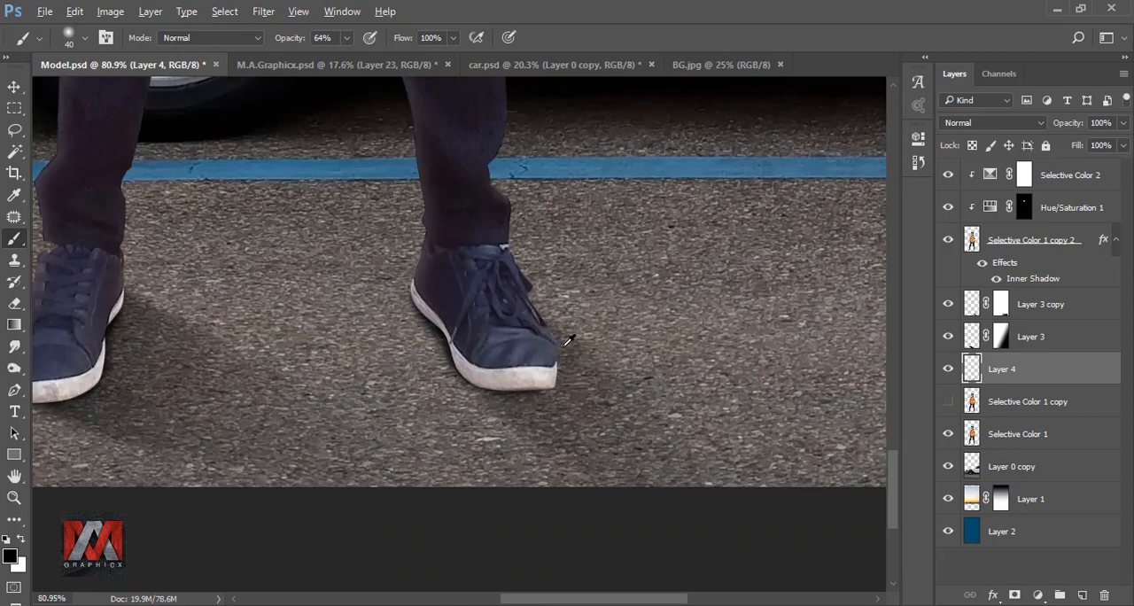
scroll(567, 340, down, 3)
key(ctrl+0)
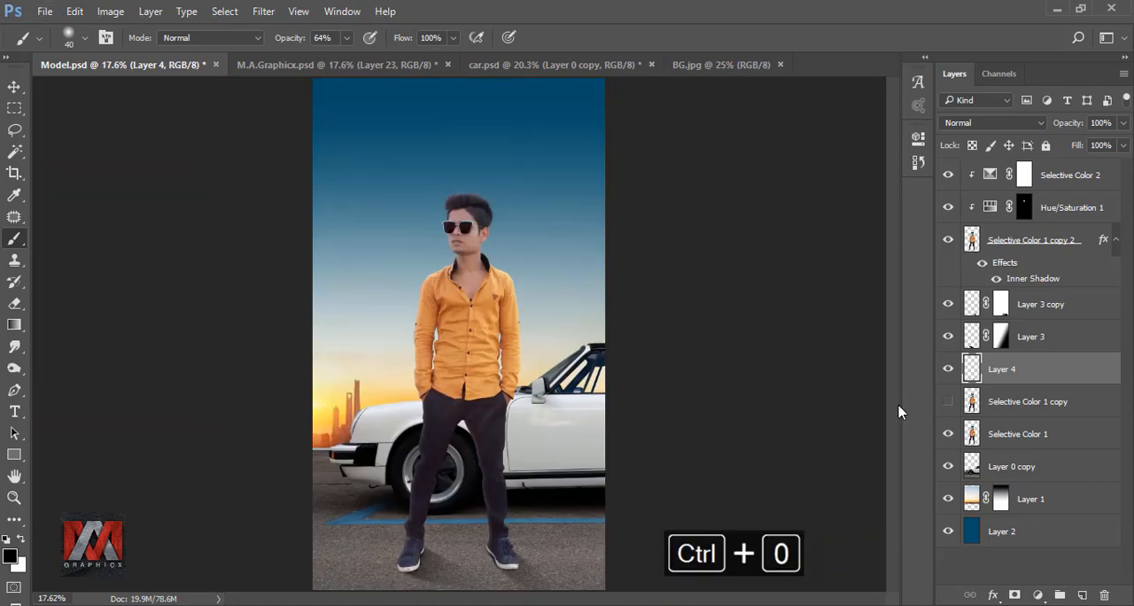
Reduce Layer 4's opacity to 72% and compare the image with and without the contact shadows.
click(948, 369)
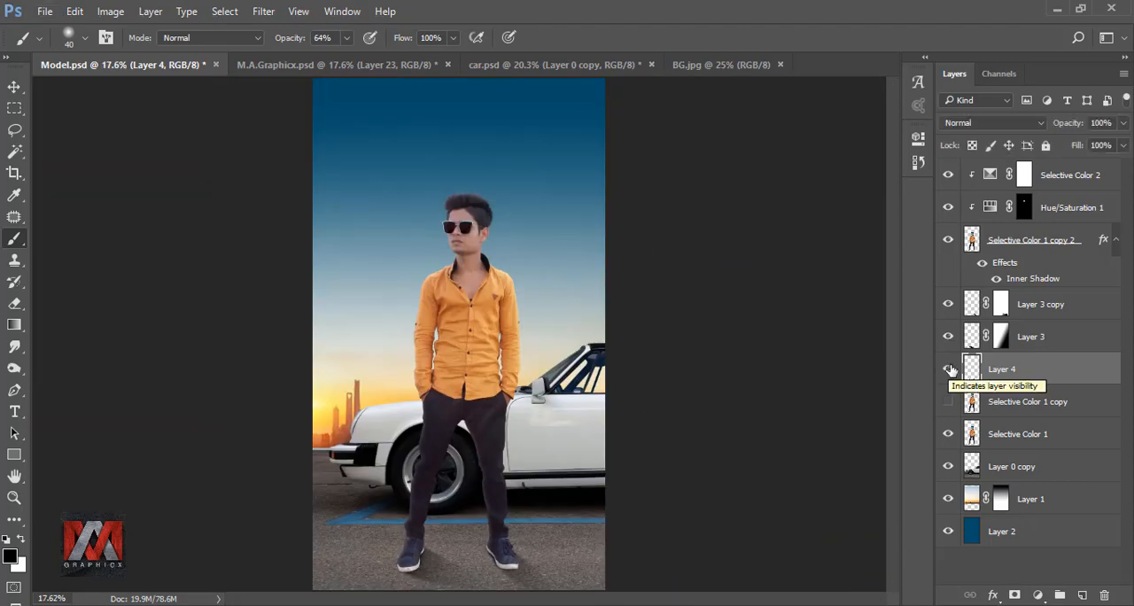
click(1123, 123)
drag(1118, 146, 1097, 146)
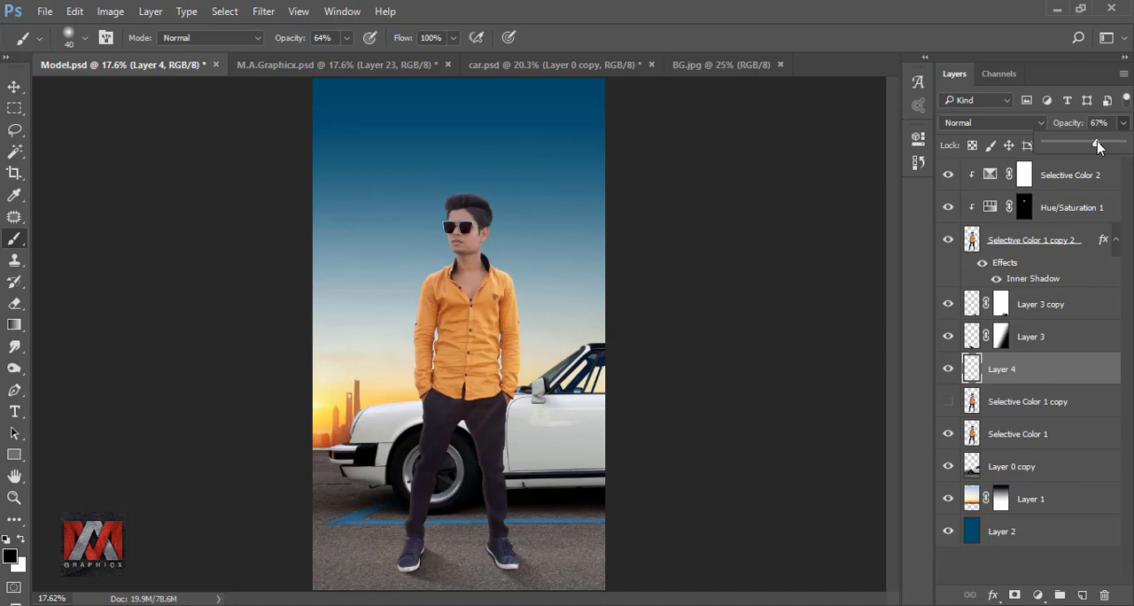
click(949, 371)
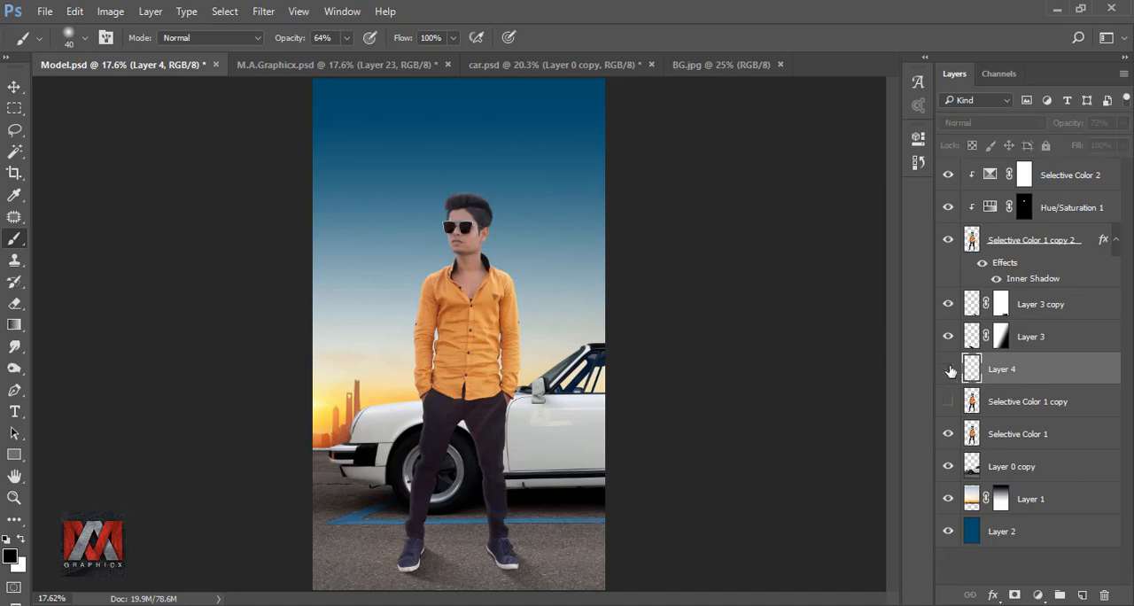
click(950, 370)
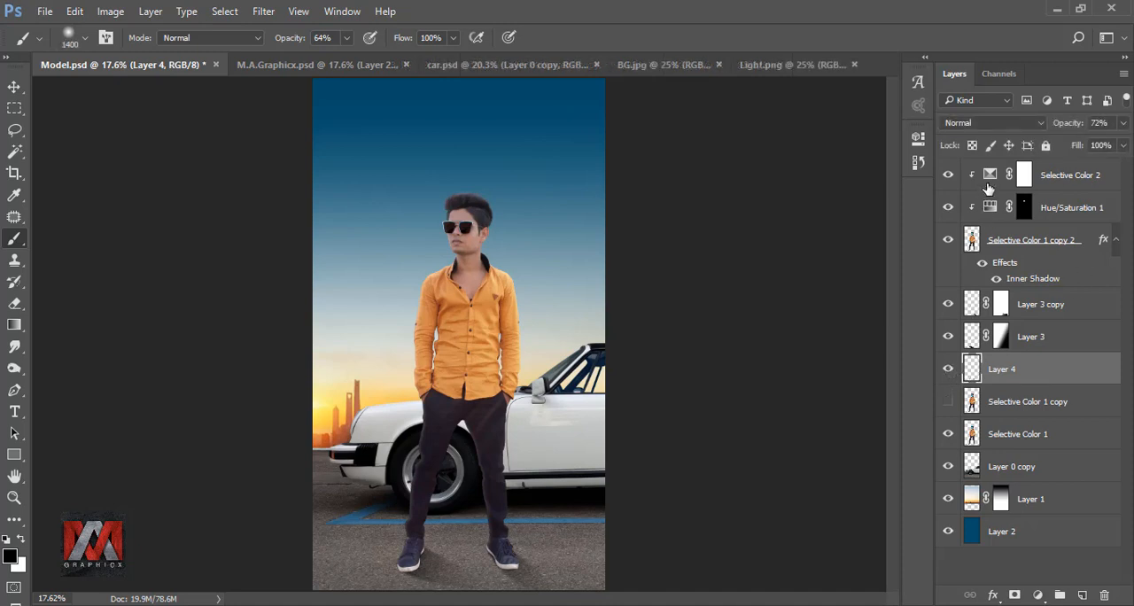
Copy the orange glow from Light.png into Model.psd, directly above the Selective Color 2 layer.
click(988, 181)
click(763, 69)
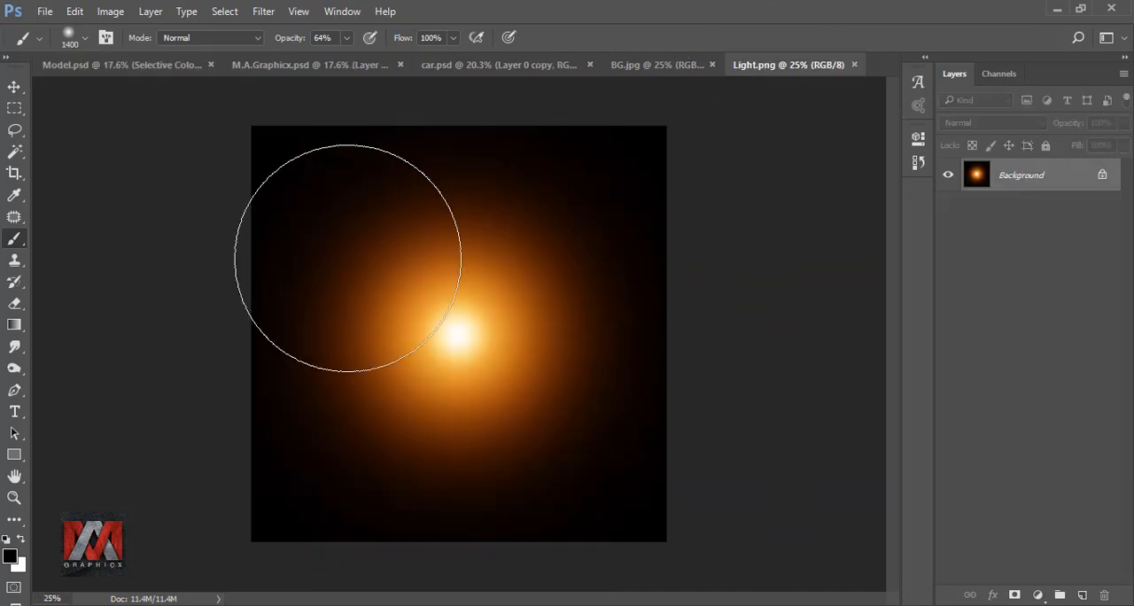
click(14, 86)
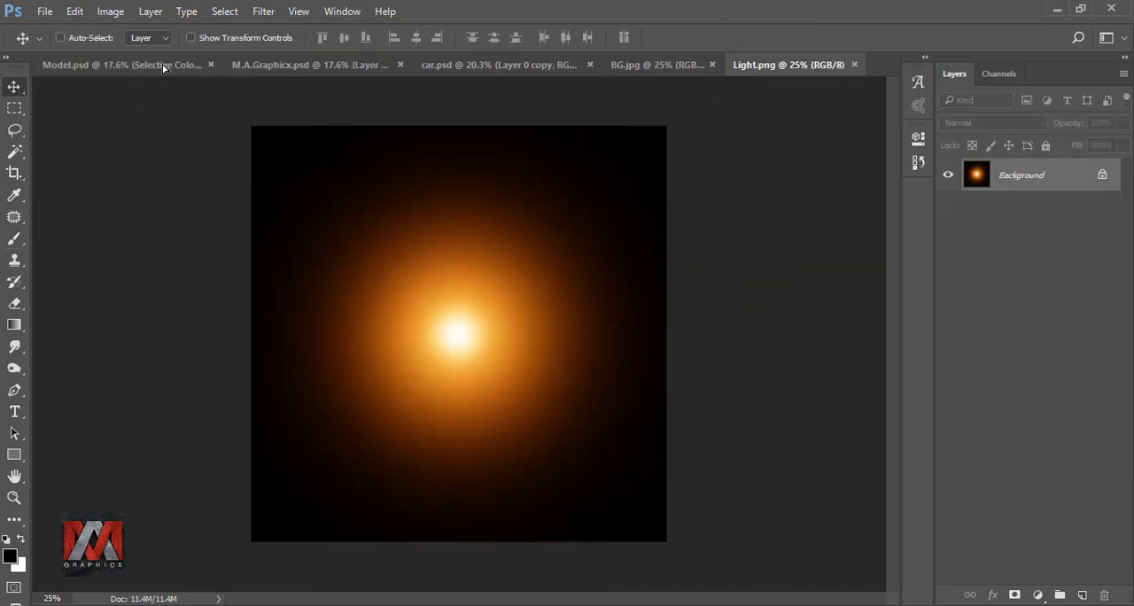
drag(162, 64, 381, 385)
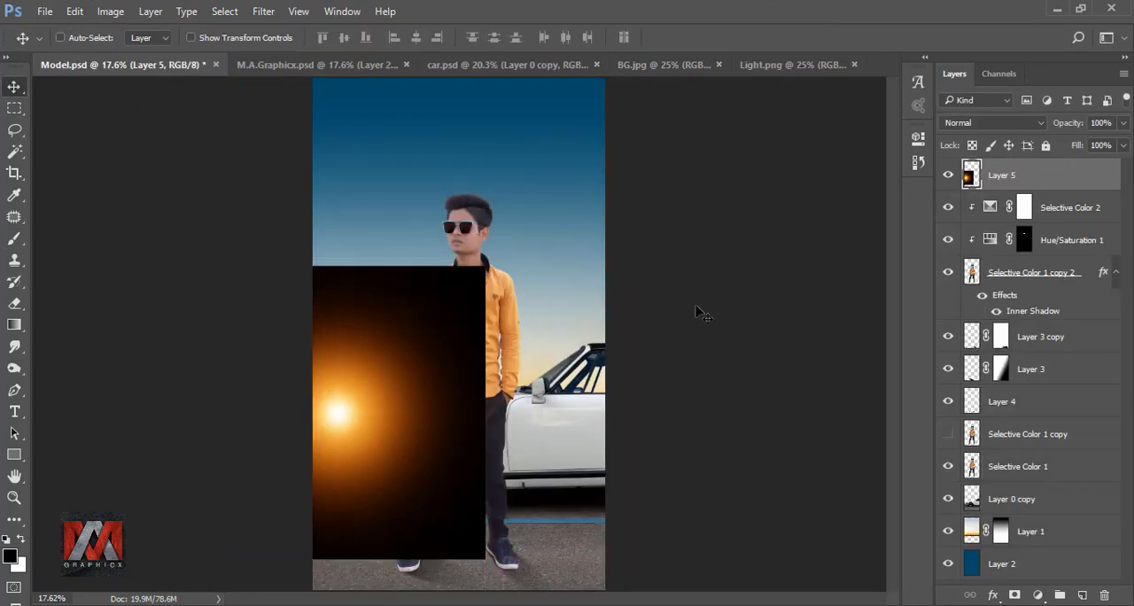
Set the glow layer's blend mode to Screen and position its centre on the horizon beside the car's front.
click(980, 128)
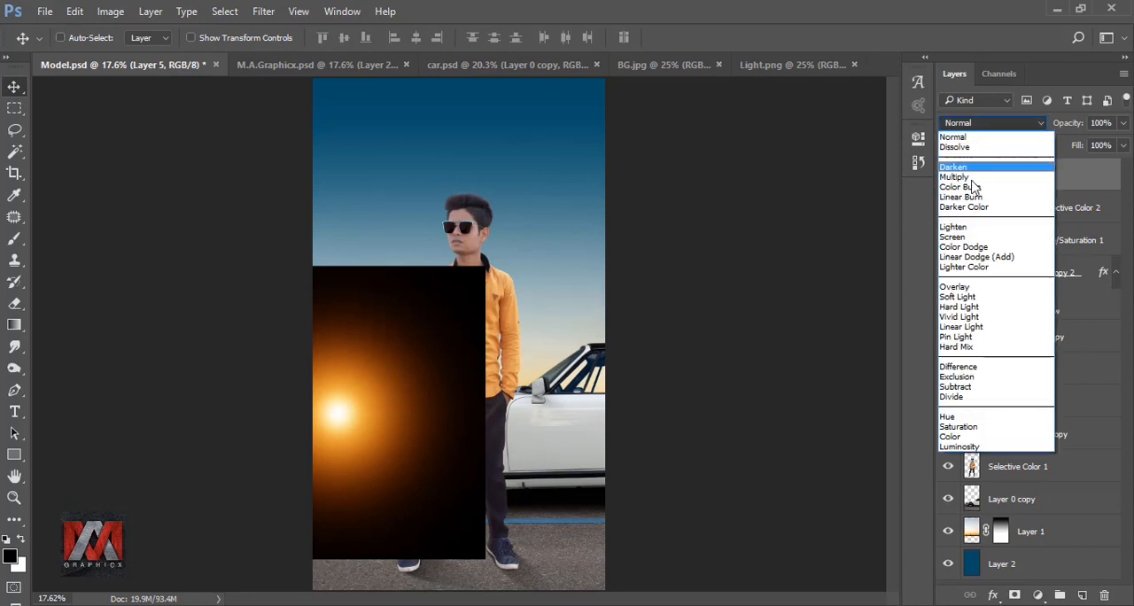
click(989, 242)
drag(357, 417, 345, 435)
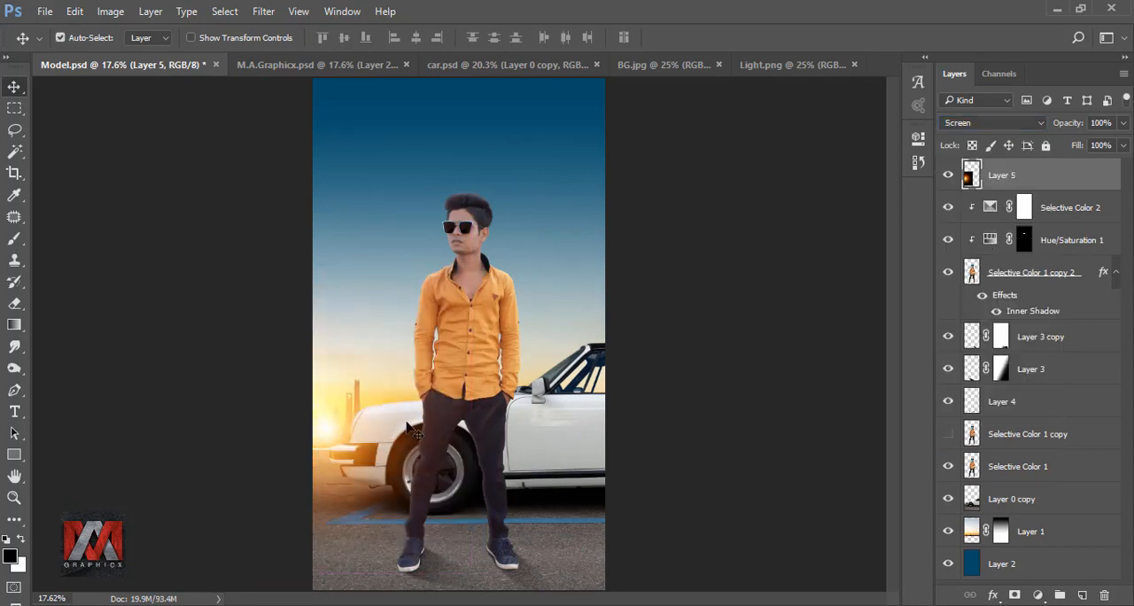
Scale the glow to 184%, shift its centre just outside the canvas beside the car, and compare the image without it.
key(ctrl+t)
click(286, 39)
drag(227, 40, 298, 55)
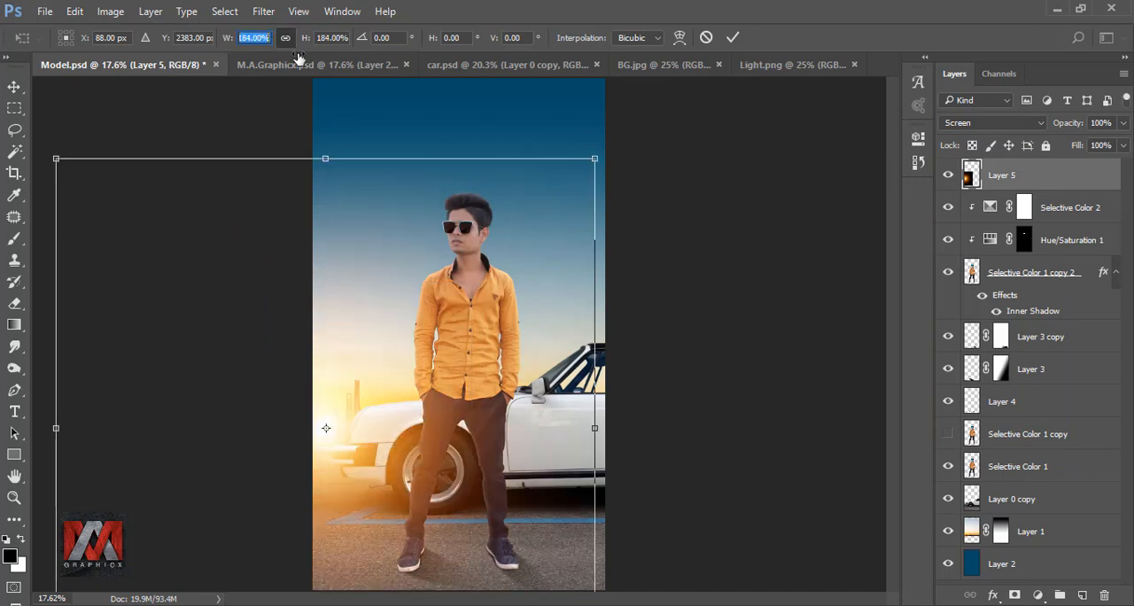
drag(425, 360, 399, 383)
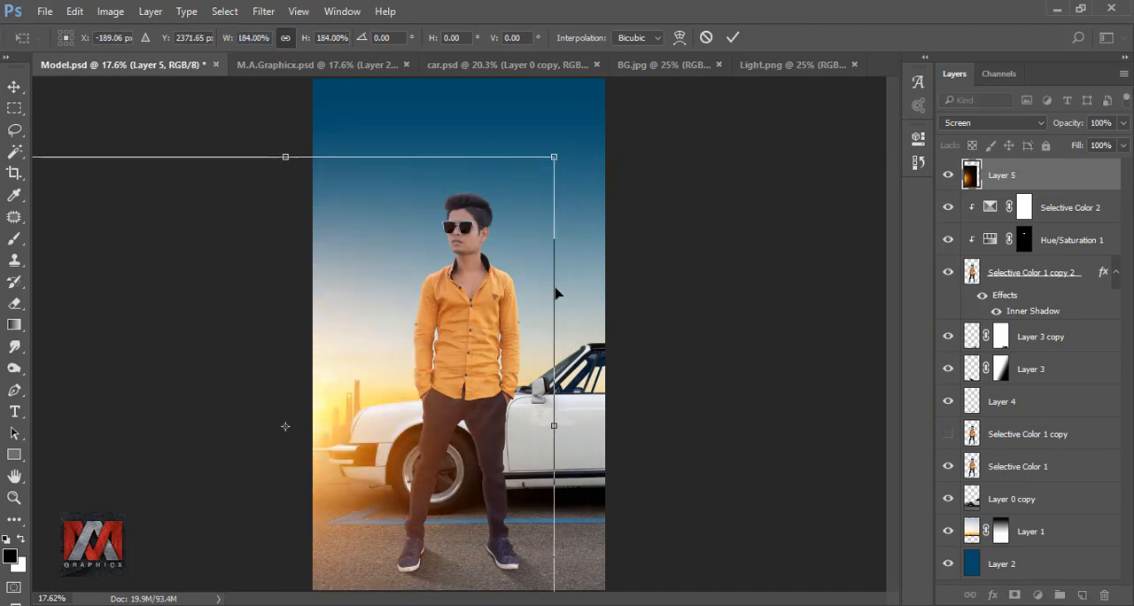
click(731, 38)
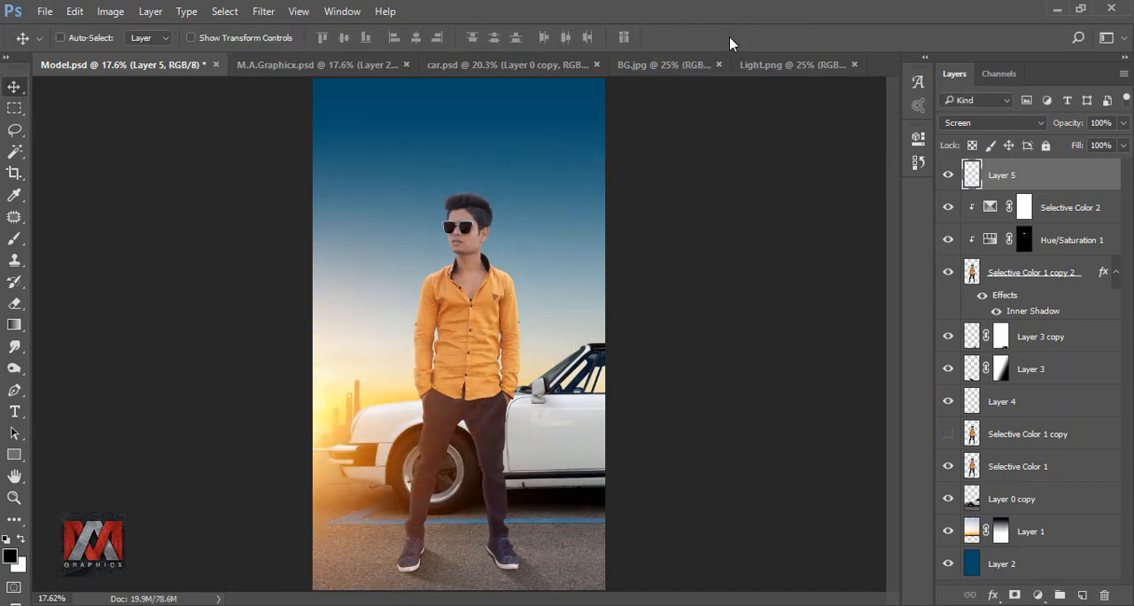
click(946, 178)
click(947, 178)
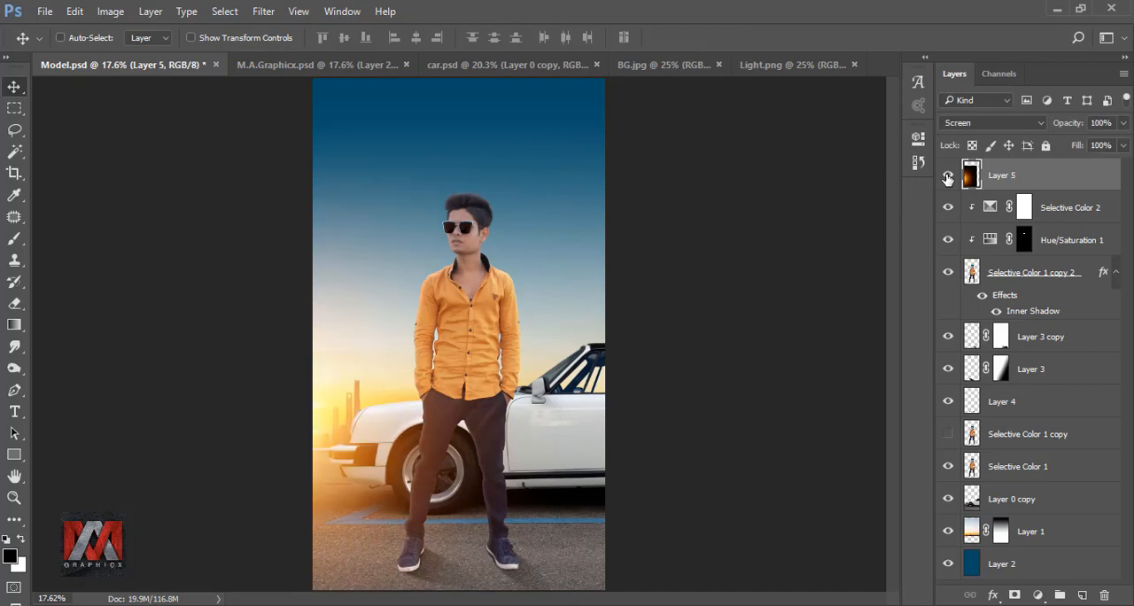
Add an Inner Shadow to the car layer, Layer 0 copy, with Linear Light blending and the colour fff8df.
click(972, 500)
click(992, 594)
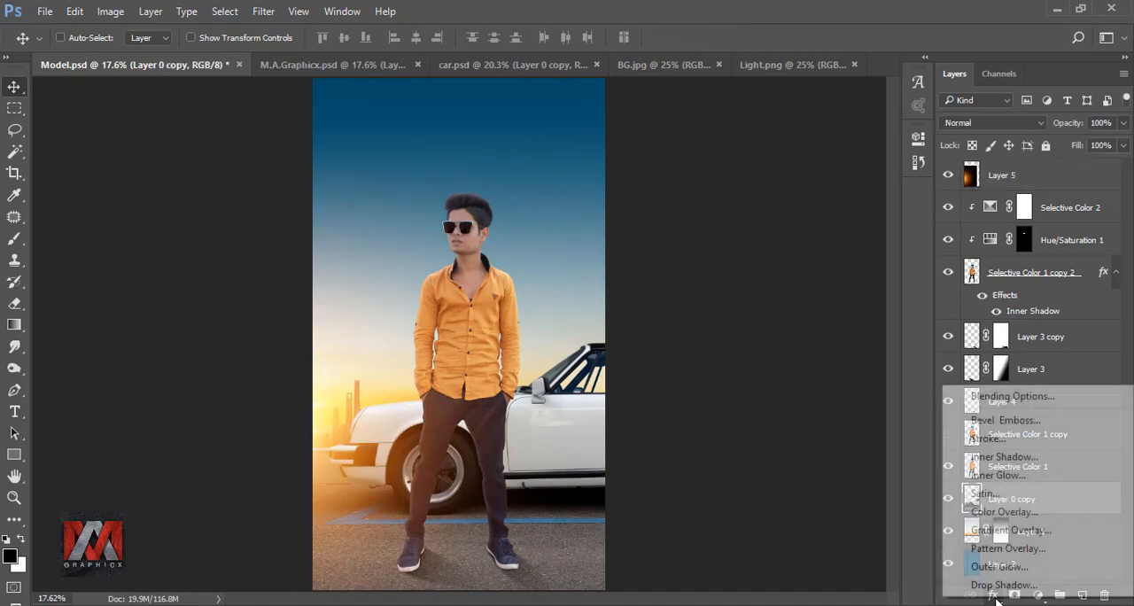
click(1063, 460)
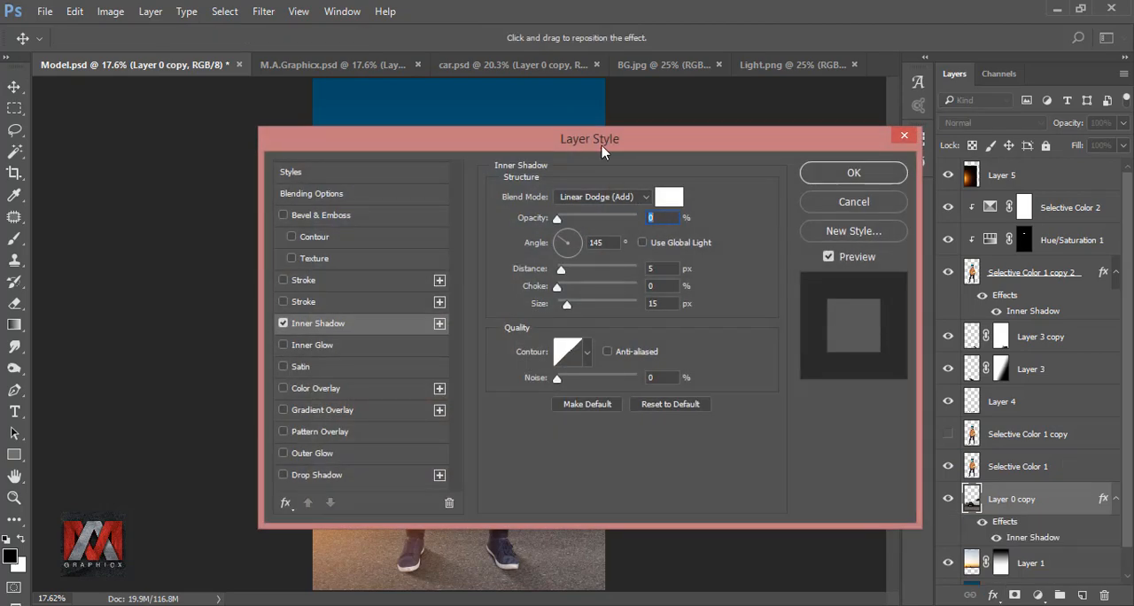
drag(601, 152, 879, 155)
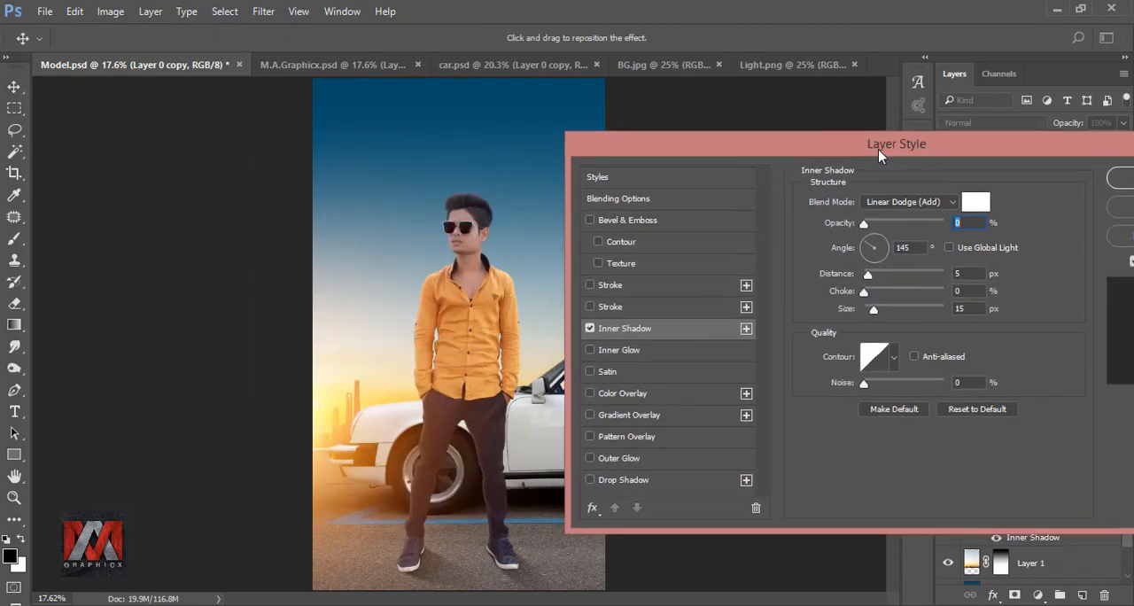
click(911, 203)
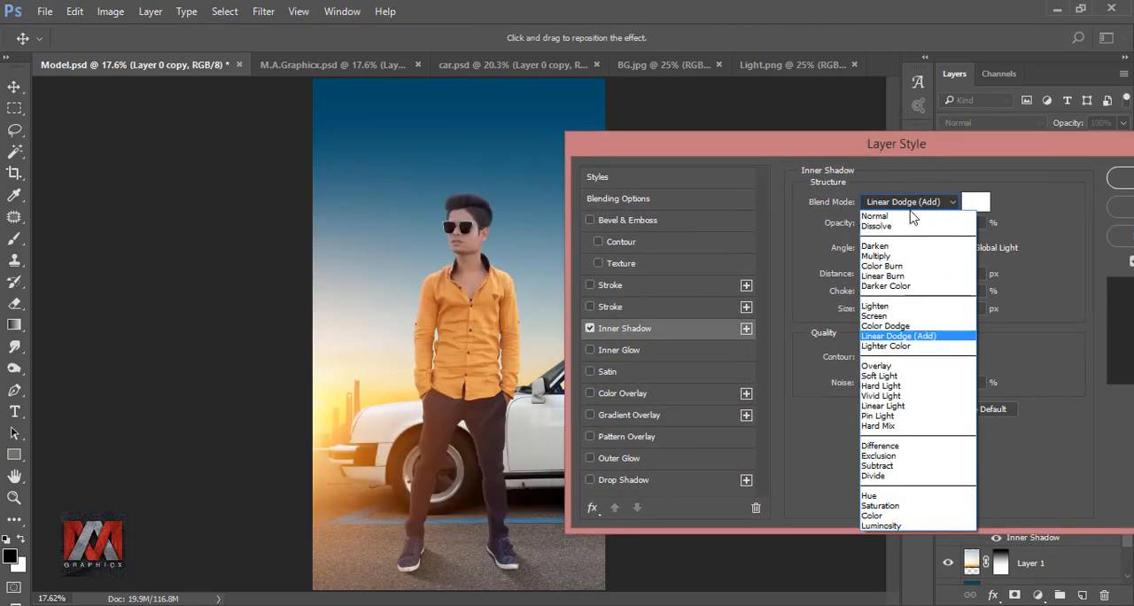
click(931, 407)
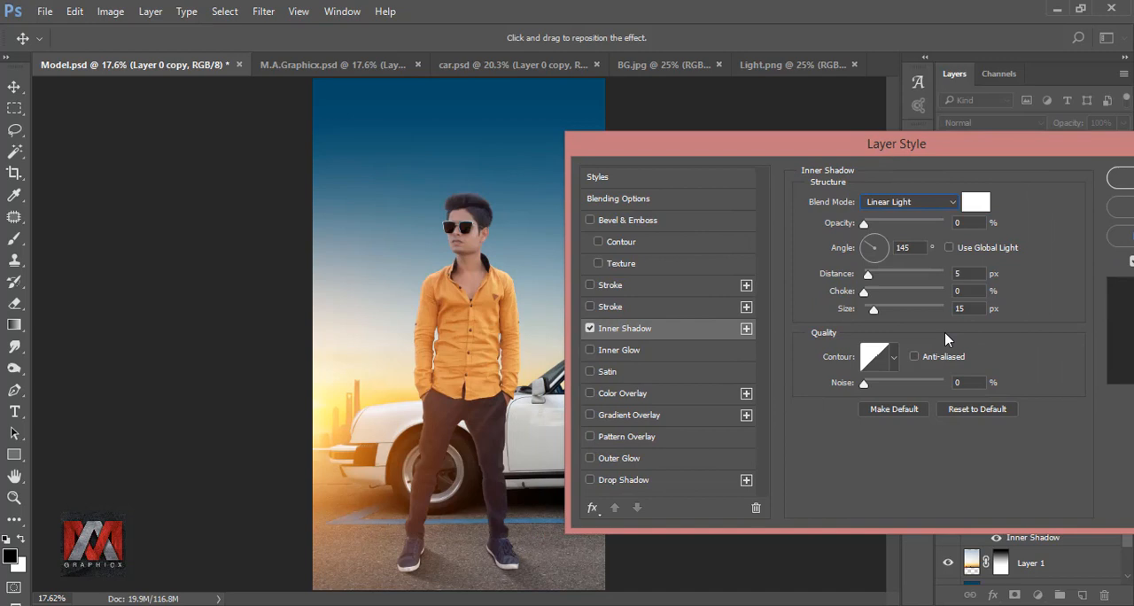
click(977, 205)
text(fff)
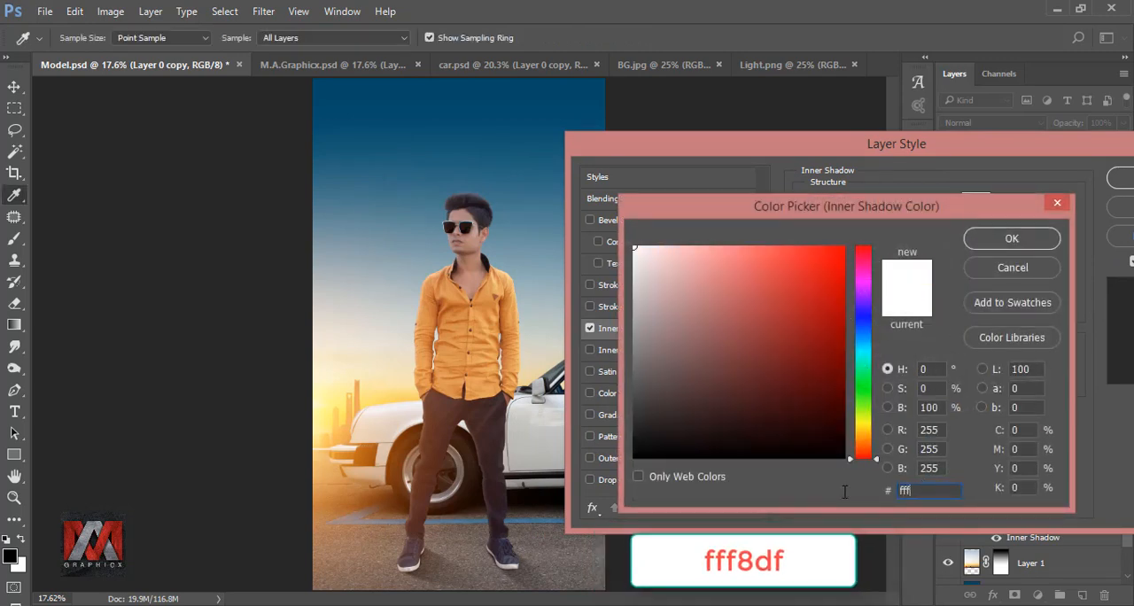
text(8df)
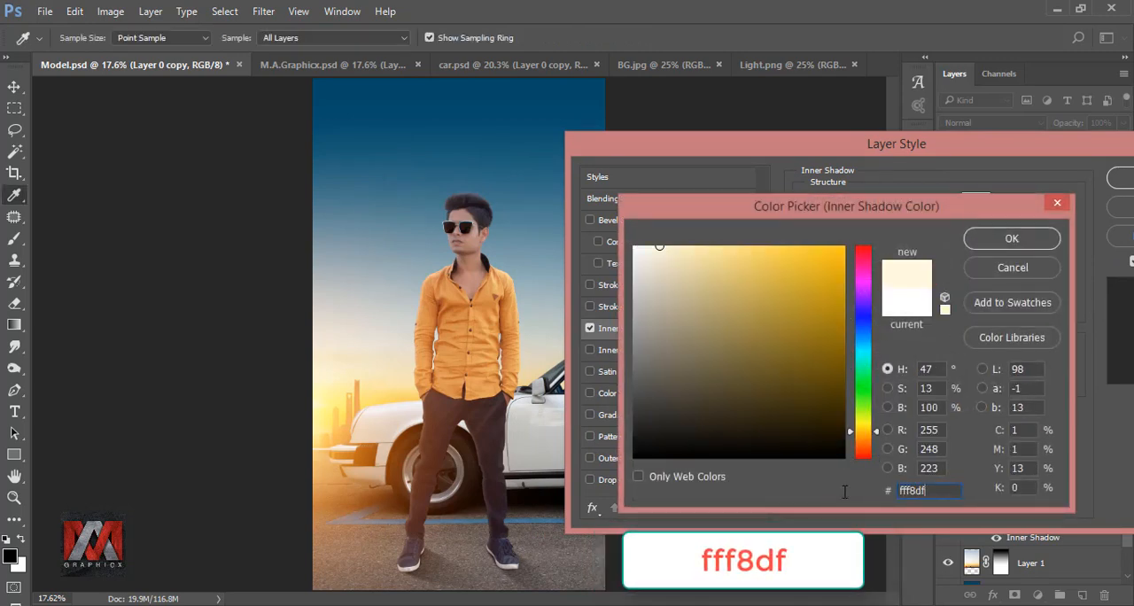
click(1012, 239)
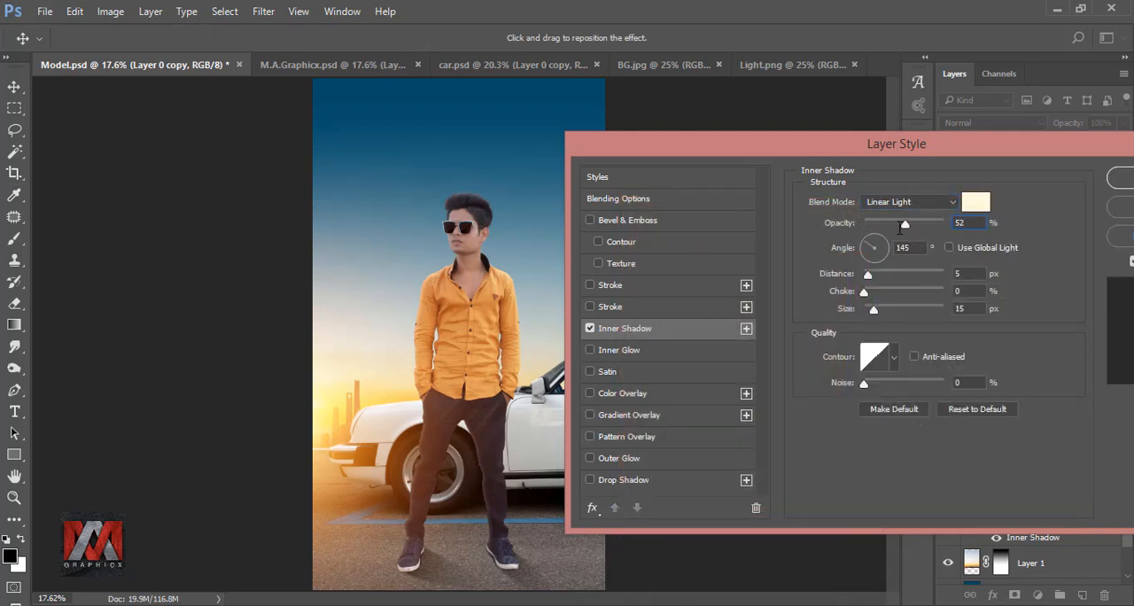
Set the car's Inner Shadow to 52% opacity, 19 px distance and 55 px size, and compare the car with and without it.
drag(915, 247, 870, 255)
text(15)
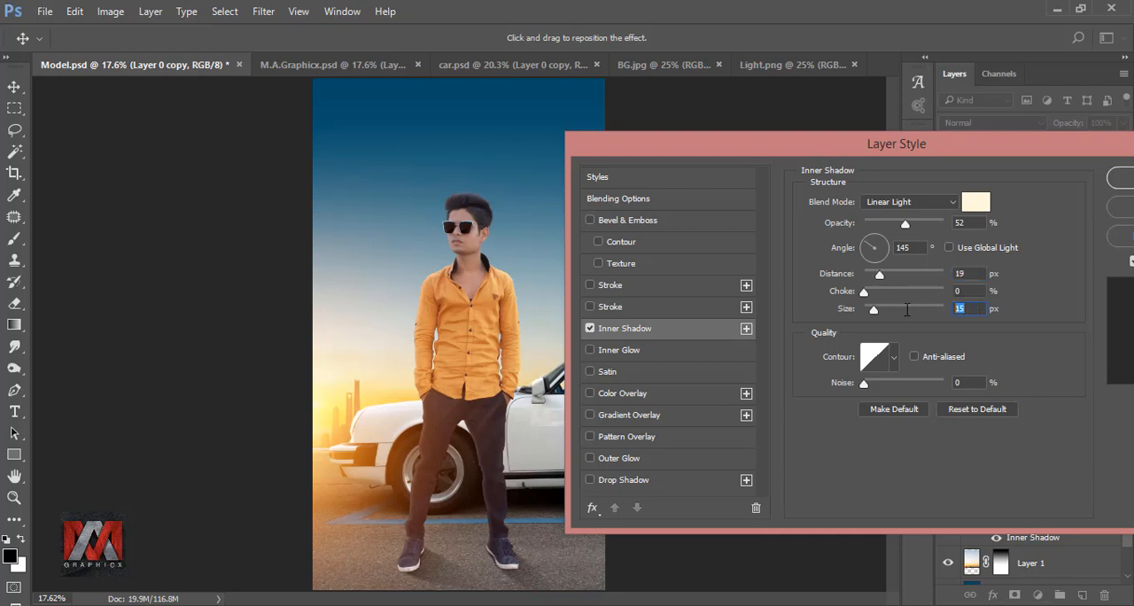
text(55)
drag(978, 143, 763, 146)
click(574, 332)
click(574, 333)
click(956, 186)
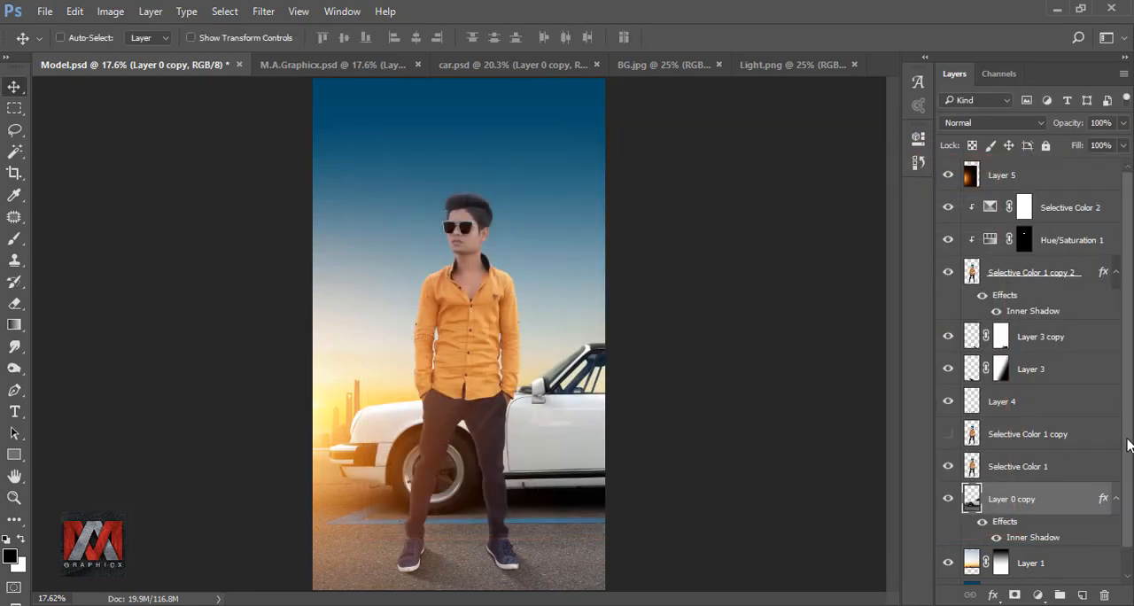
scroll(1128, 445, down, 1)
click(981, 498)
click(982, 498)
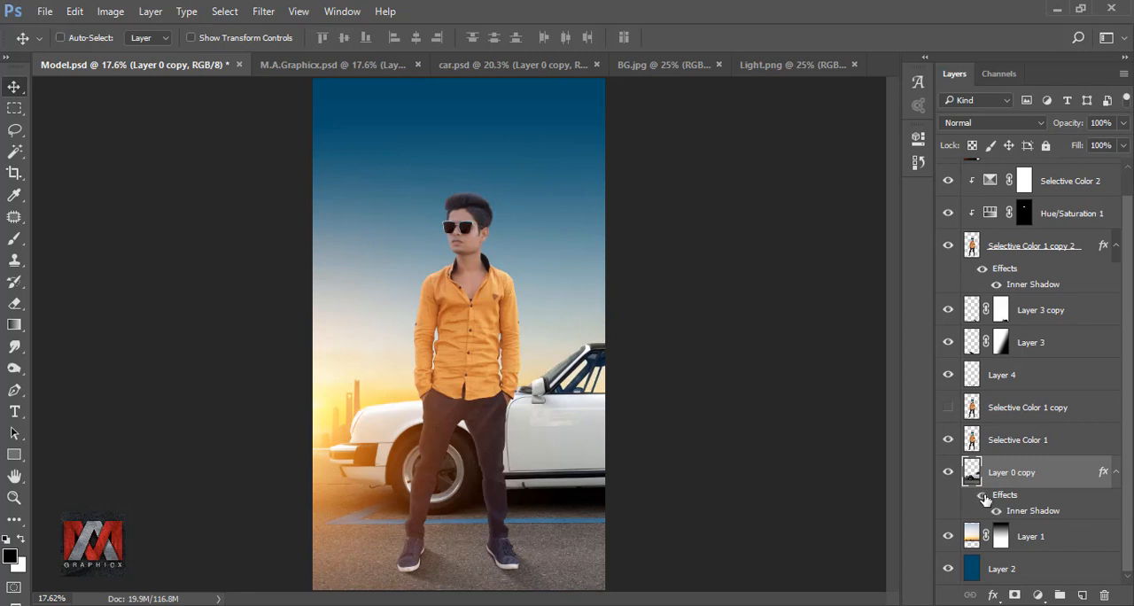
scroll(1127, 478, up, 1)
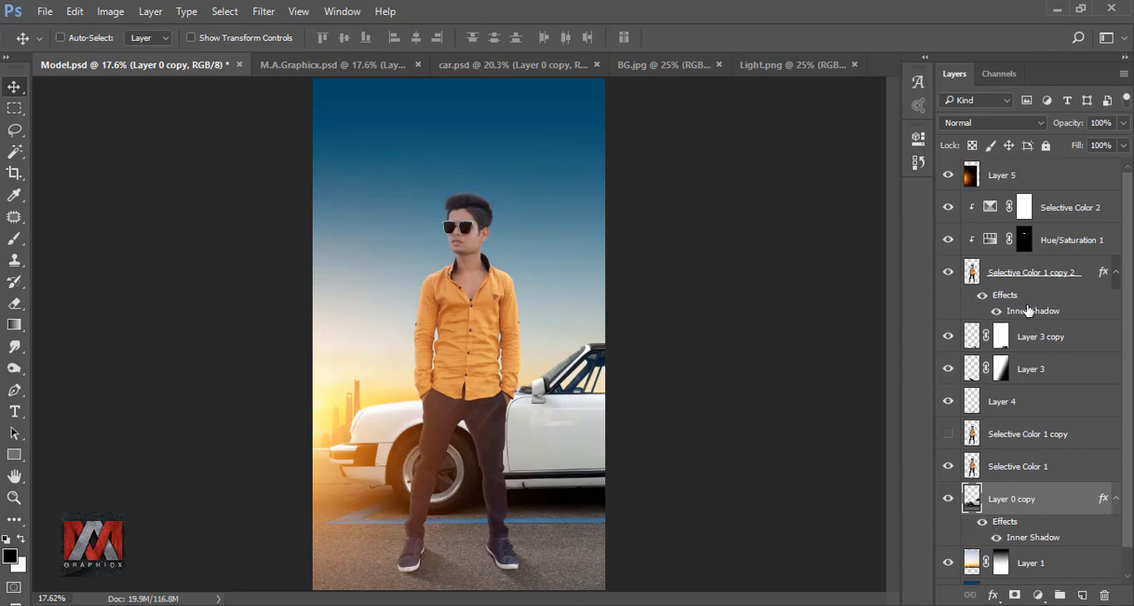
Add a black-to-transparent linear Gradient Fill at 90° above Selective Color 2, shift it down over the foreground, and compare the image without it.
click(1025, 209)
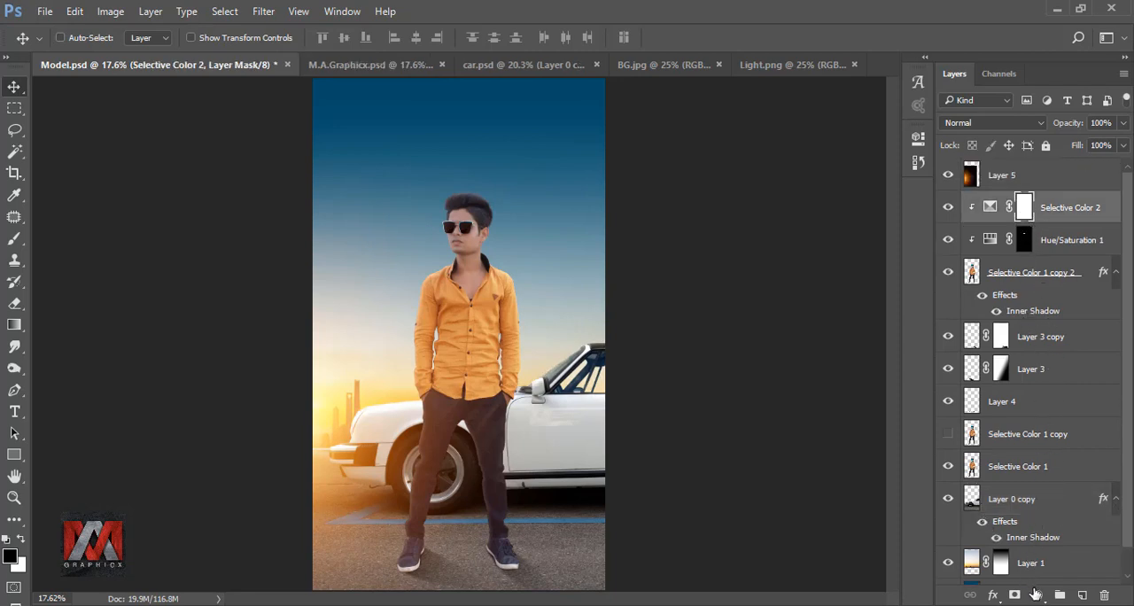
click(1034, 593)
click(1018, 254)
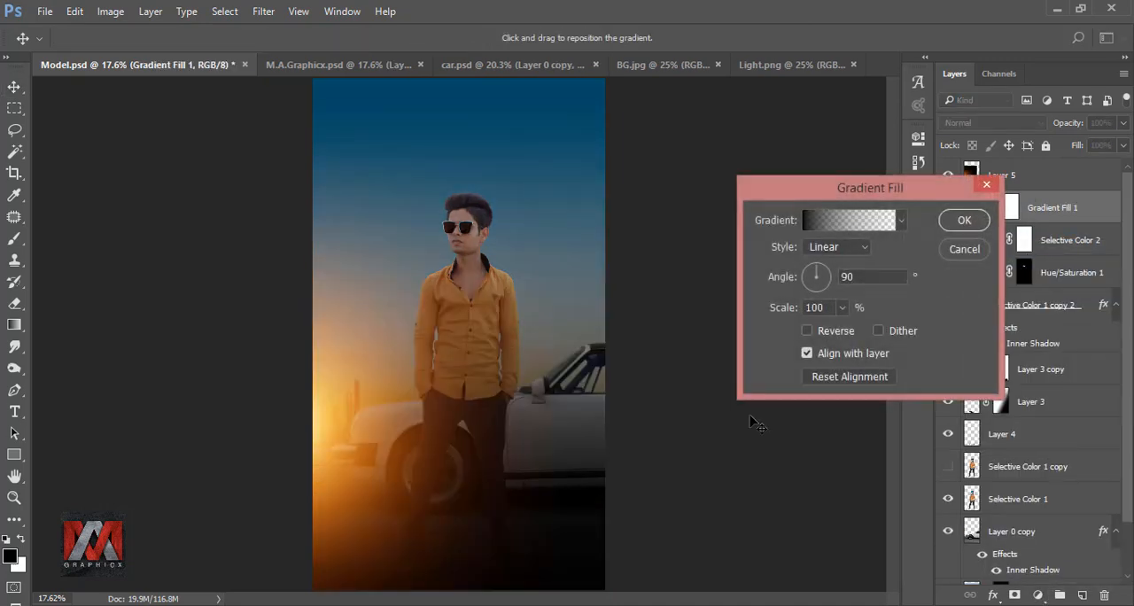
drag(530, 342, 531, 525)
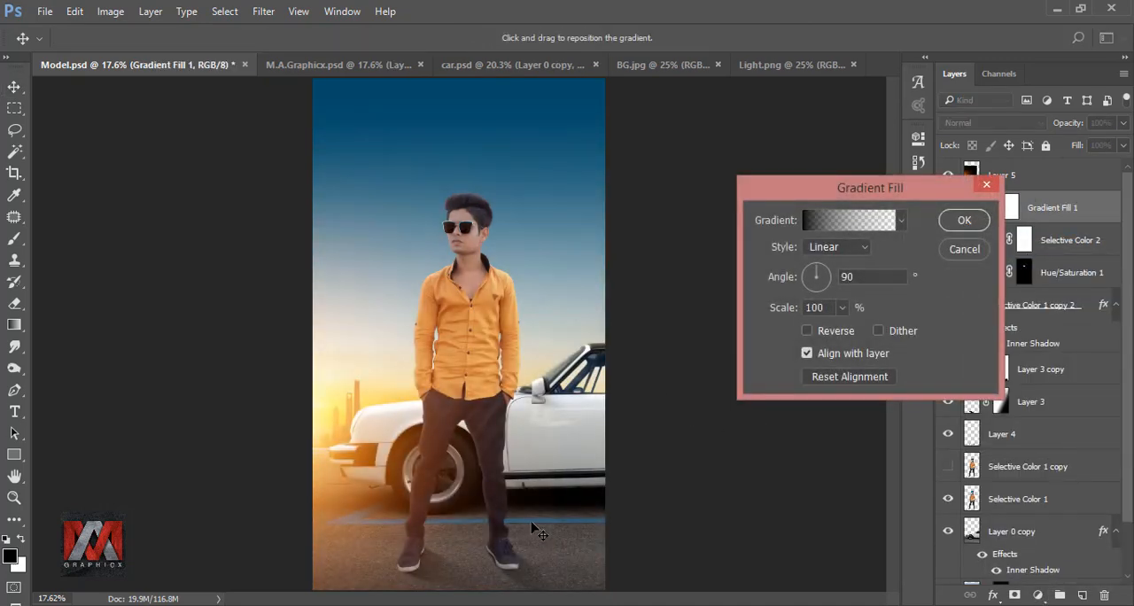
click(964, 221)
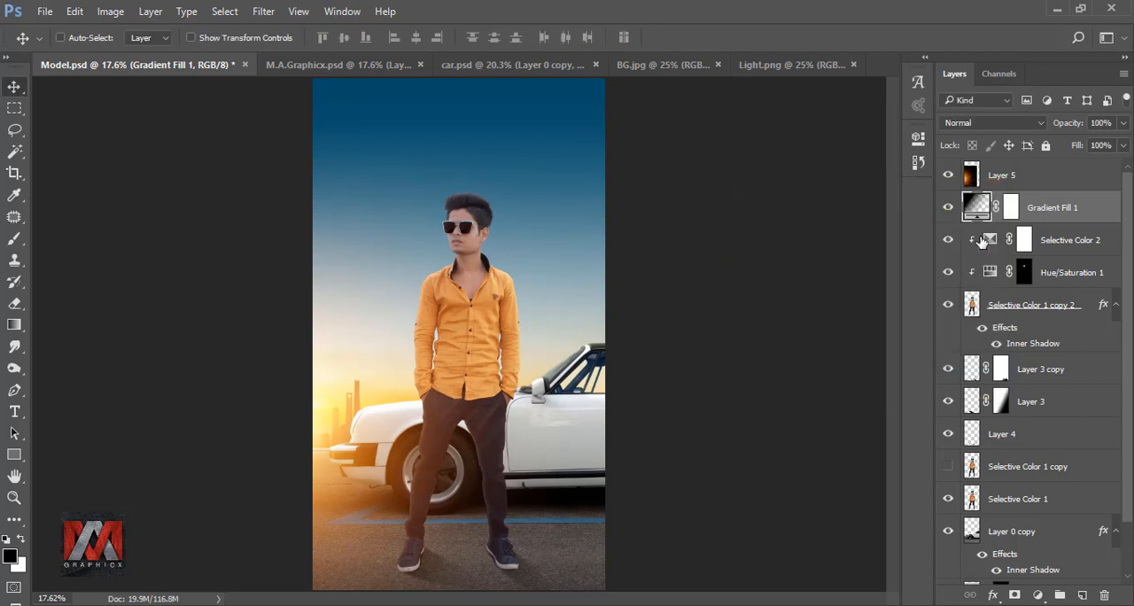
click(948, 208)
click(947, 207)
Convert the Inner Shadow of the model layer, Selective Color 1 copy 2, into a separate layer.
click(972, 306)
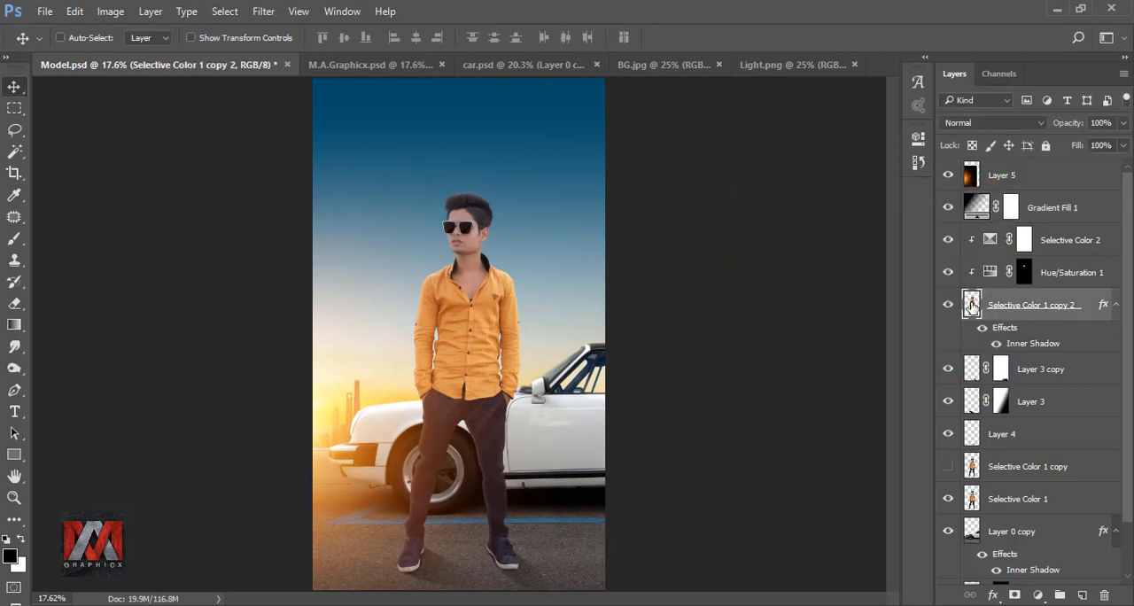
right_click(1096, 306)
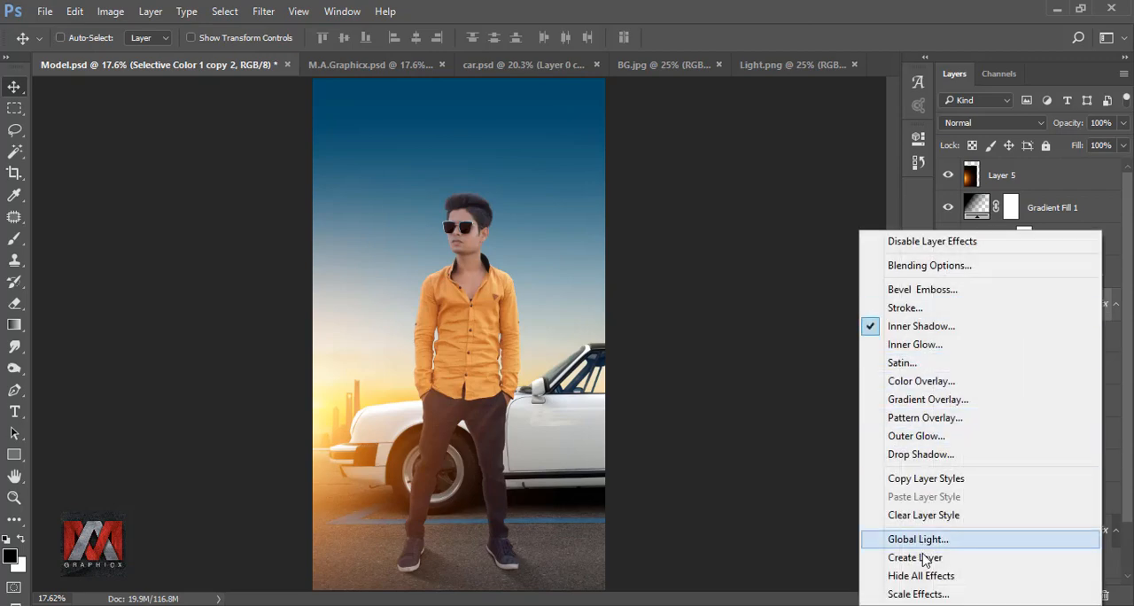
click(929, 555)
click(535, 241)
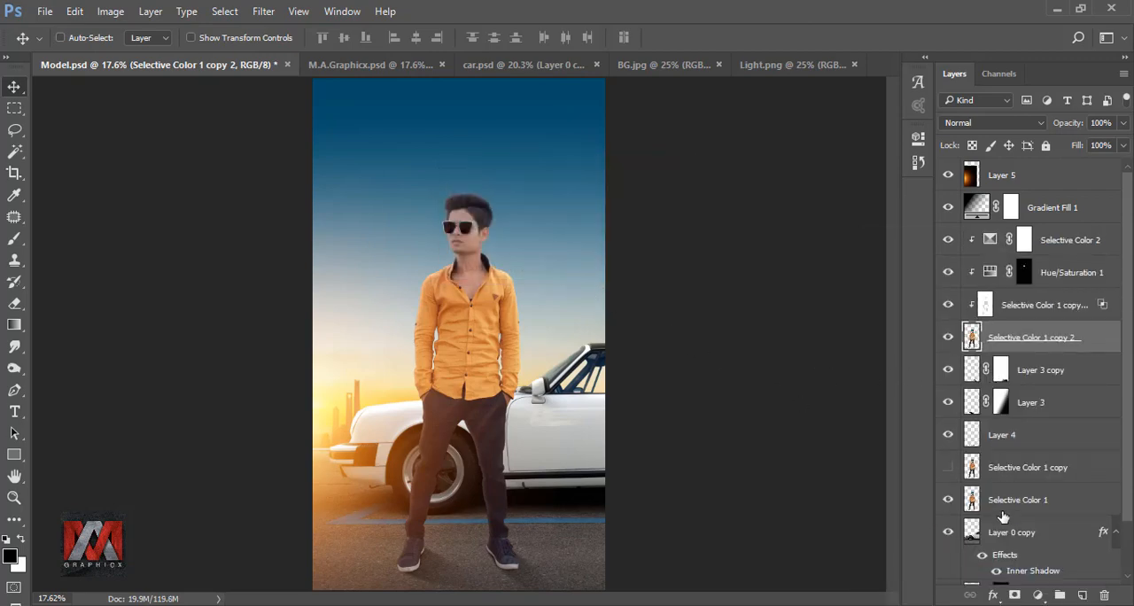
Add another Linear Light Inner Shadow to Selective Color 1 copy 2 at 15% opacity, 19 px distance and 59 px size, and compare its effect.
click(993, 595)
click(1028, 456)
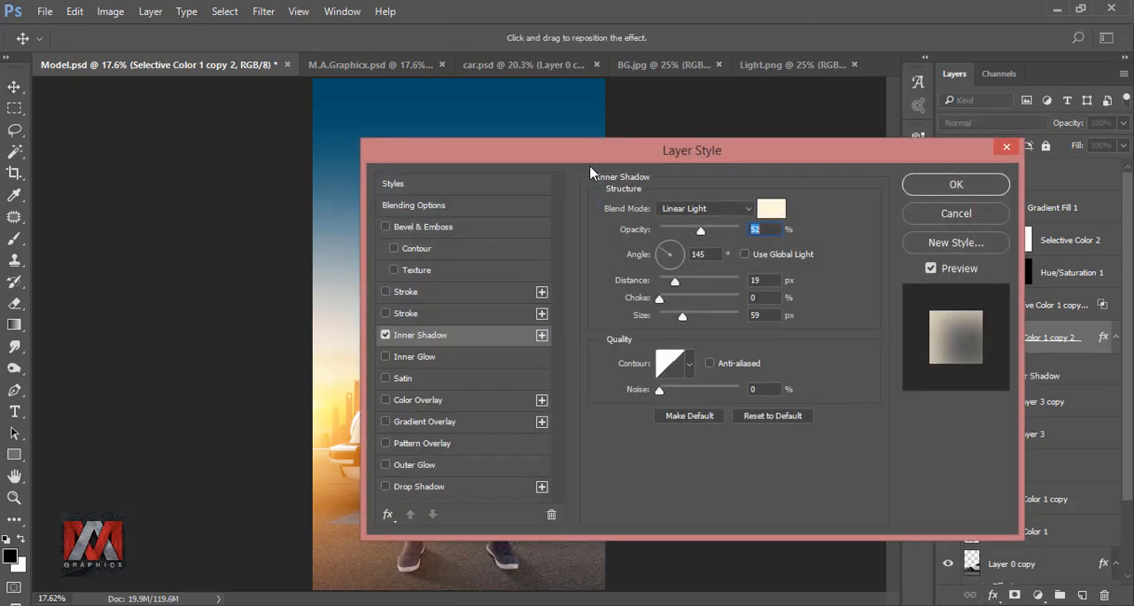
drag(586, 153, 813, 153)
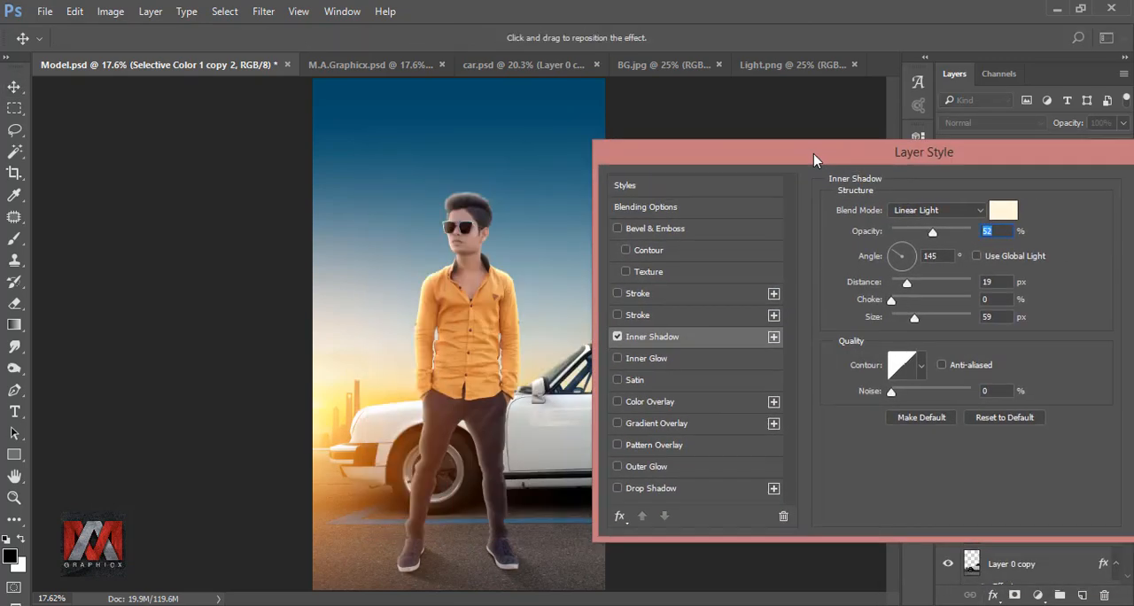
drag(932, 233, 902, 236)
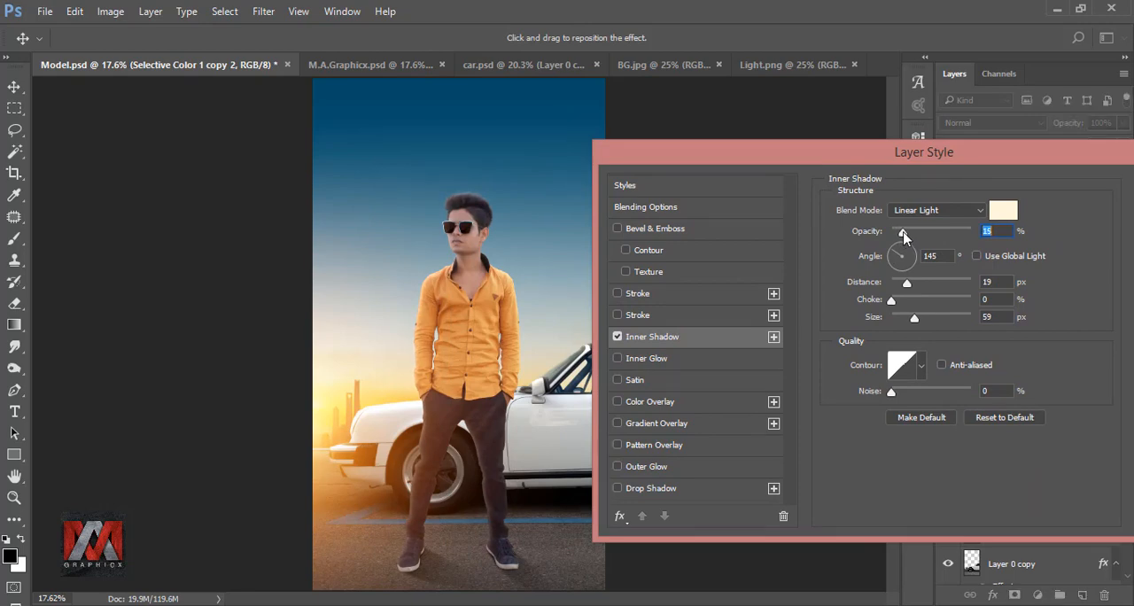
drag(965, 159, 820, 146)
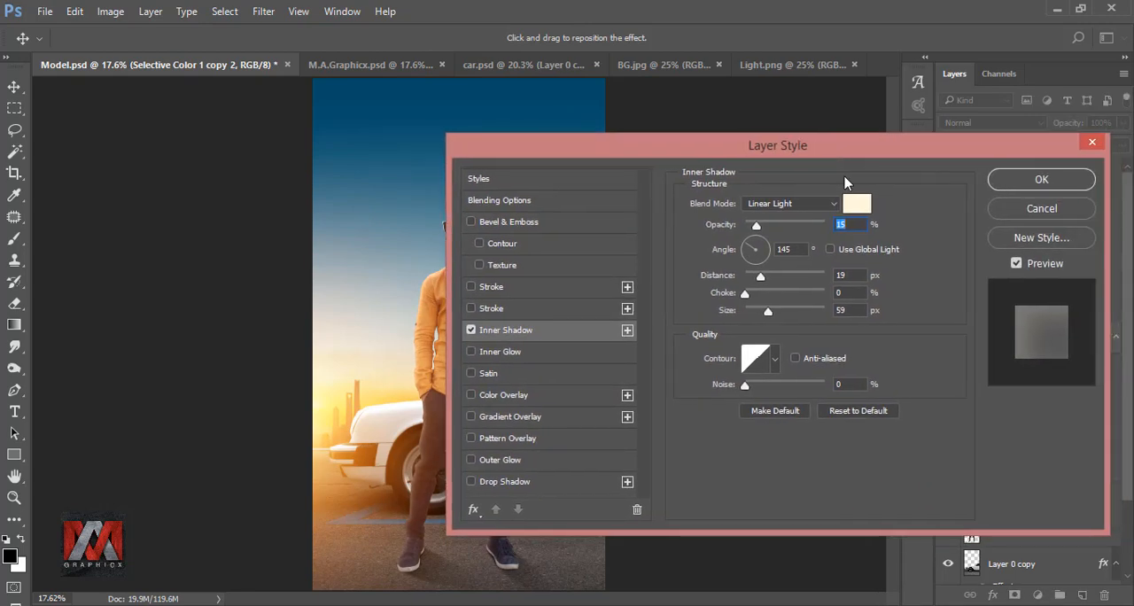
click(1039, 180)
click(979, 364)
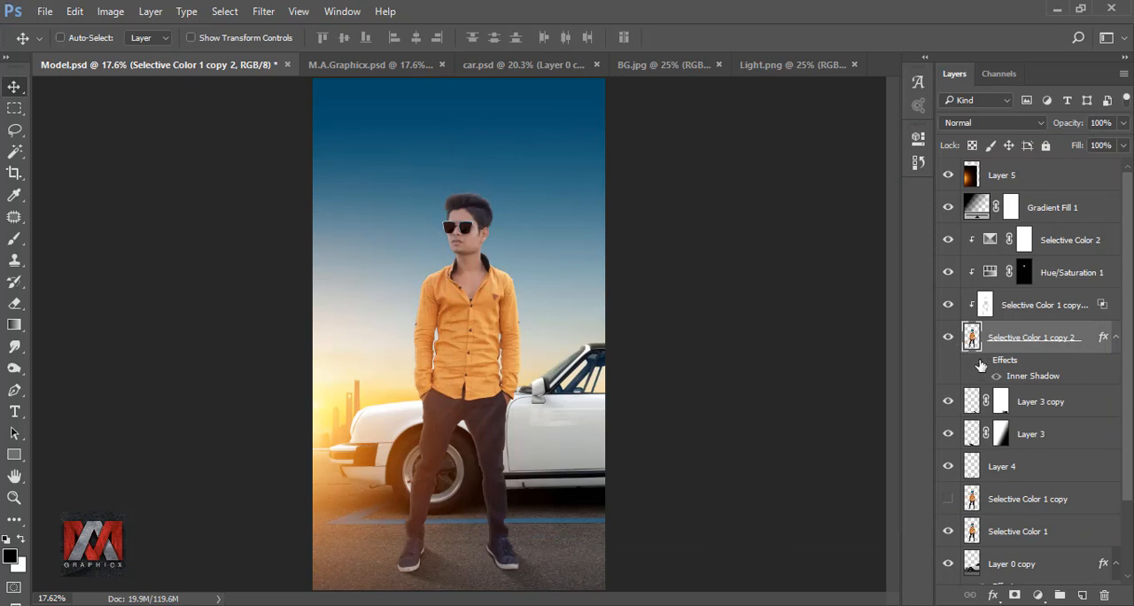
click(979, 364)
Copy the Made In India group from Text.psd into Model.psd above Layer 5, placing the title over the model's head.
click(971, 178)
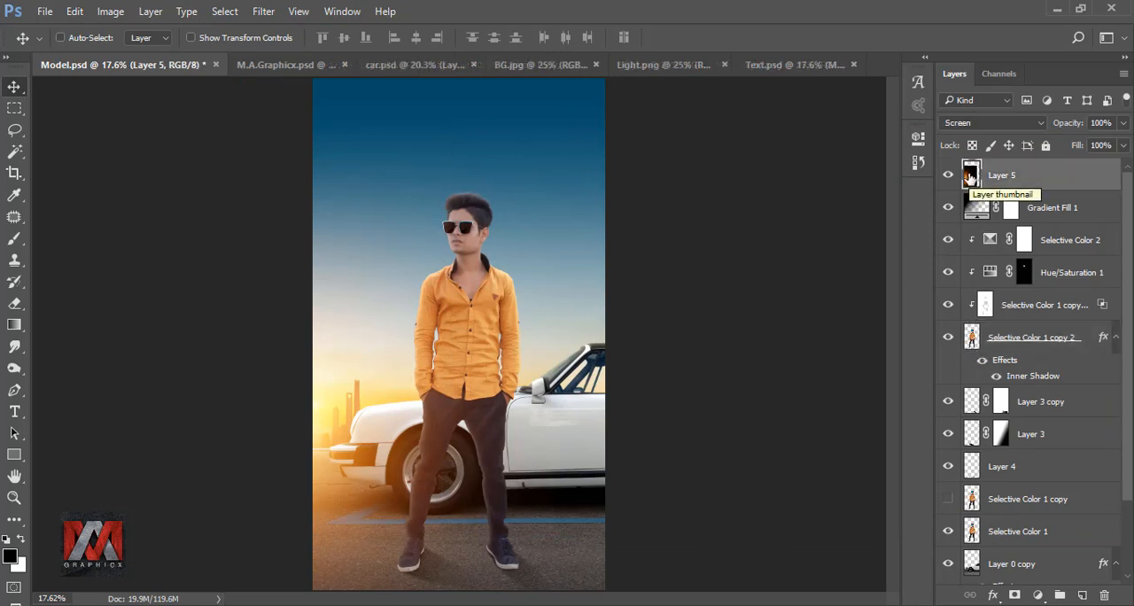
click(779, 66)
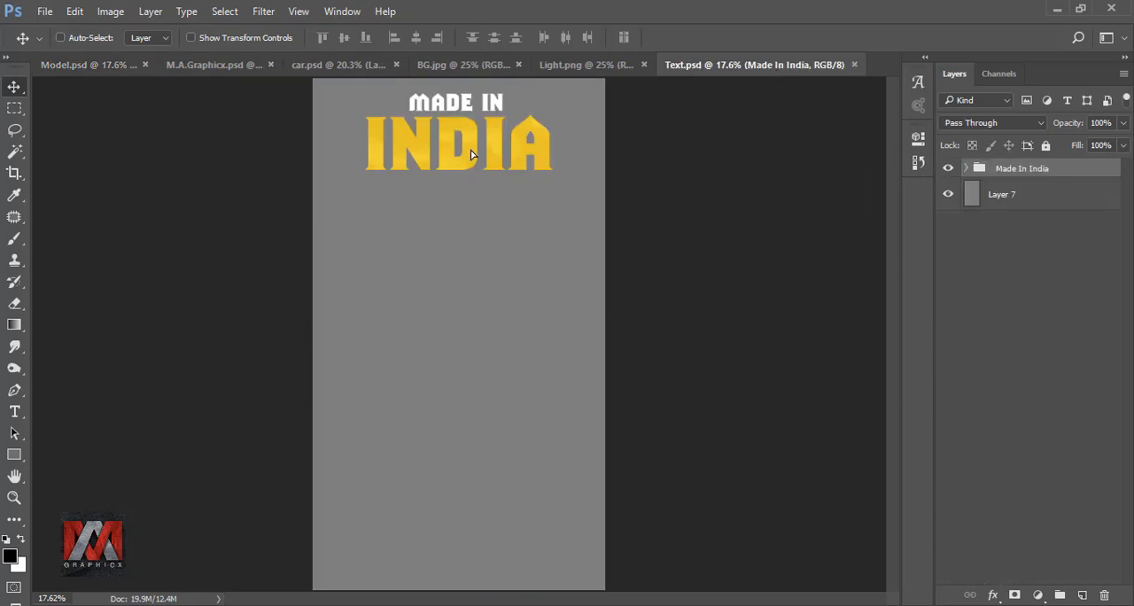
drag(471, 154, 551, 176)
drag(484, 148, 561, 164)
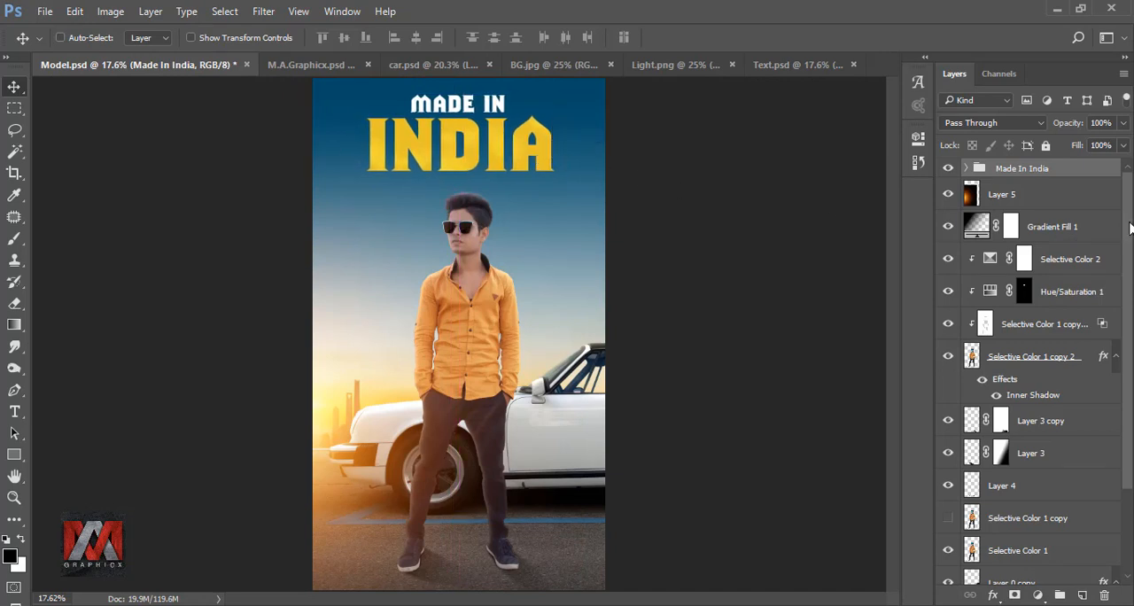
Centre the Made In India group horizontally on the canvas using a selection of Layer 2, and clear the selection.
drag(1129, 229, 1118, 373)
ctrl+click(983, 569)
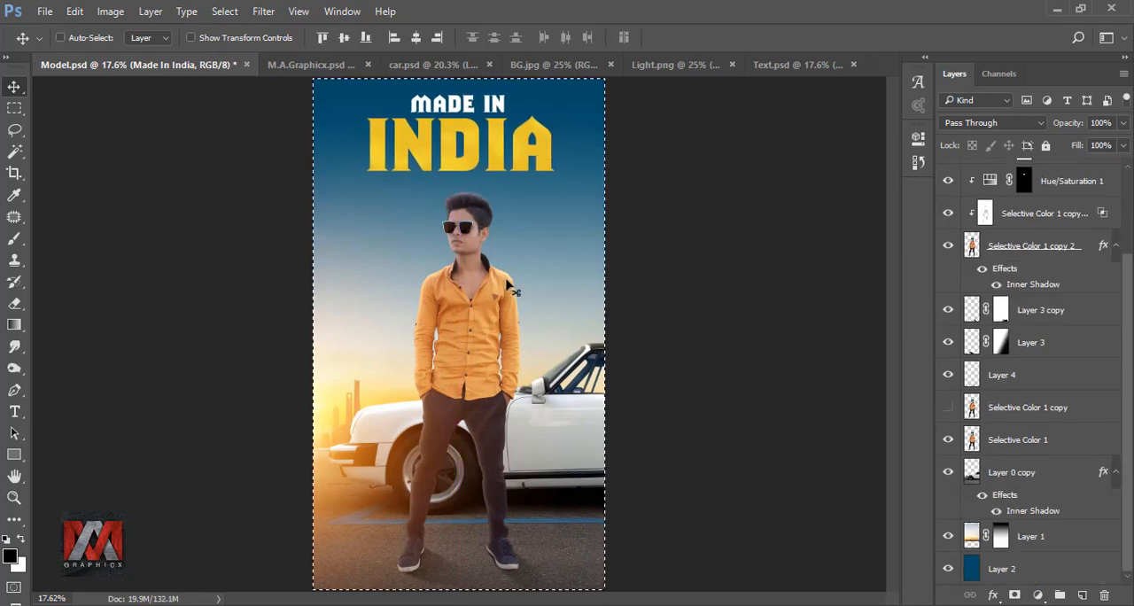
click(415, 38)
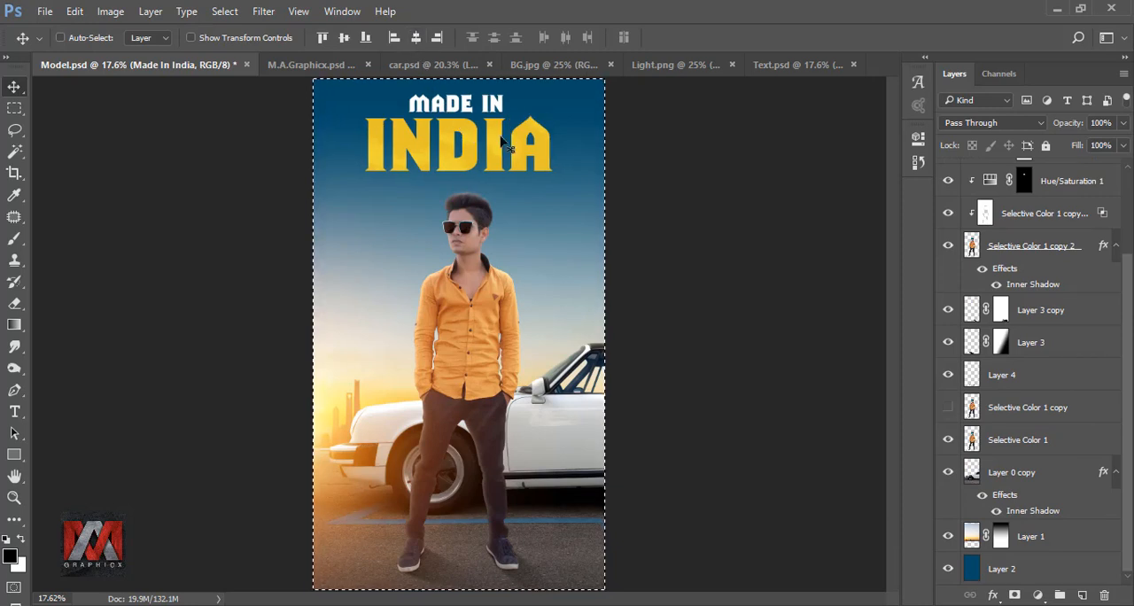
key(ctrl+d)
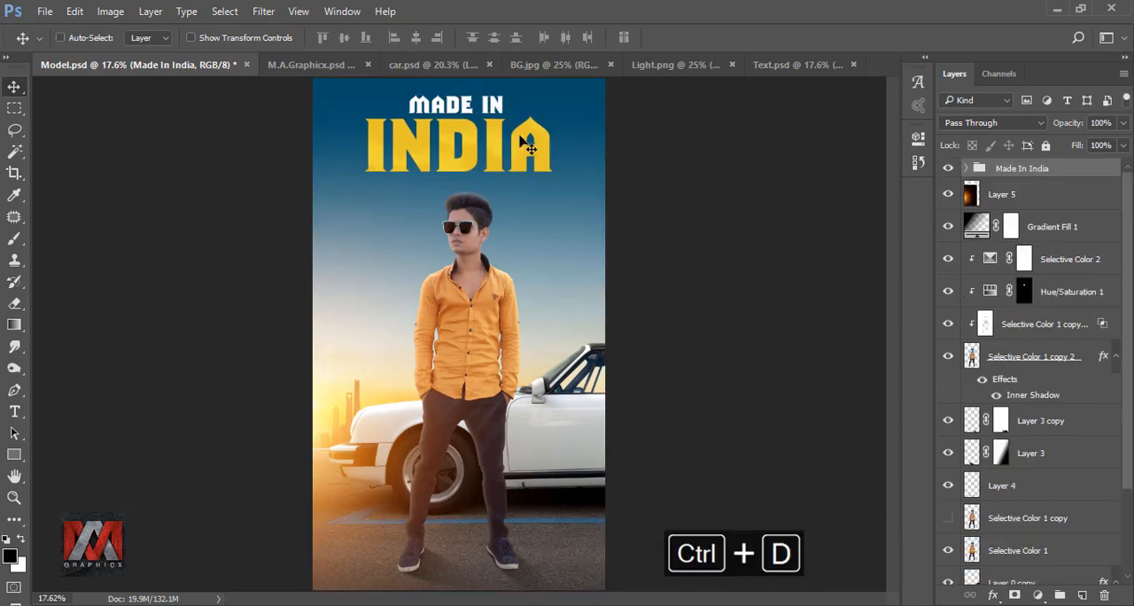